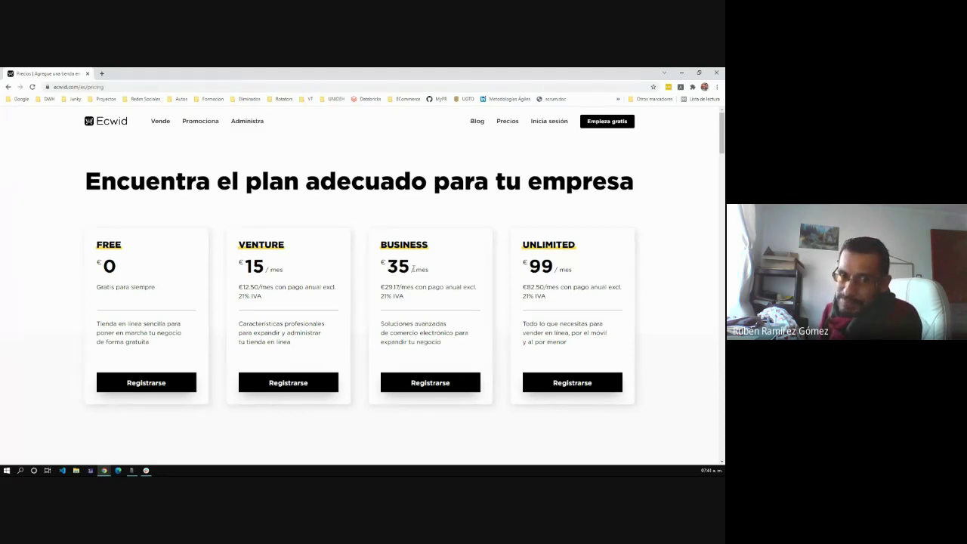
- Look over the Unlimited plan's 99 price, then start a free store account with 'Empieza gratis'
drag(554, 266, 528, 266)
click(550, 265)
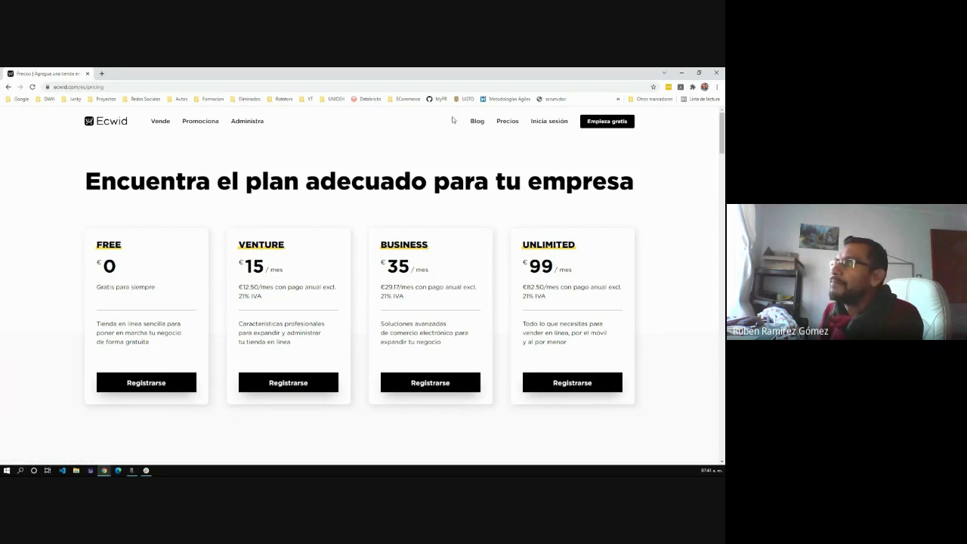
click(607, 121)
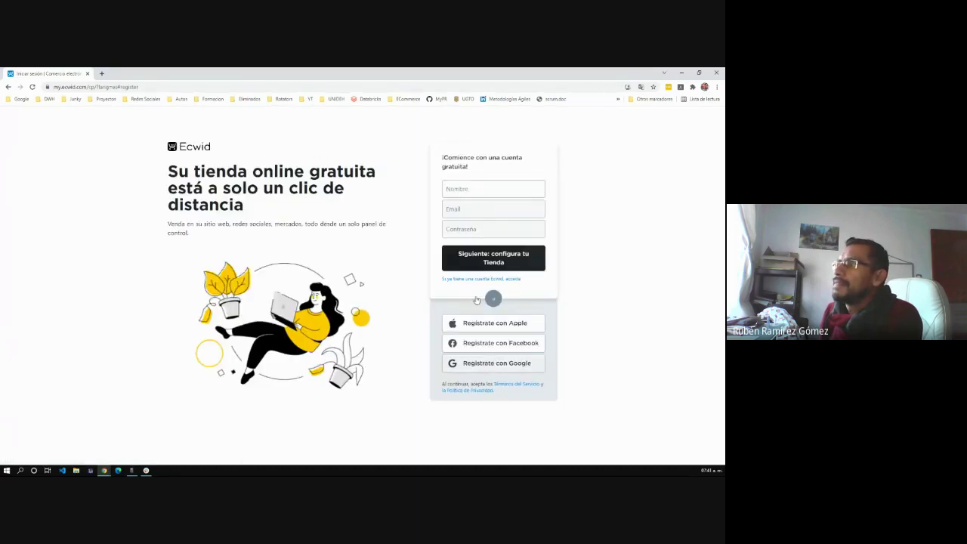
- Enter the account holder's name, the saved email address and a password, then submit the sign-up
click(480, 182)
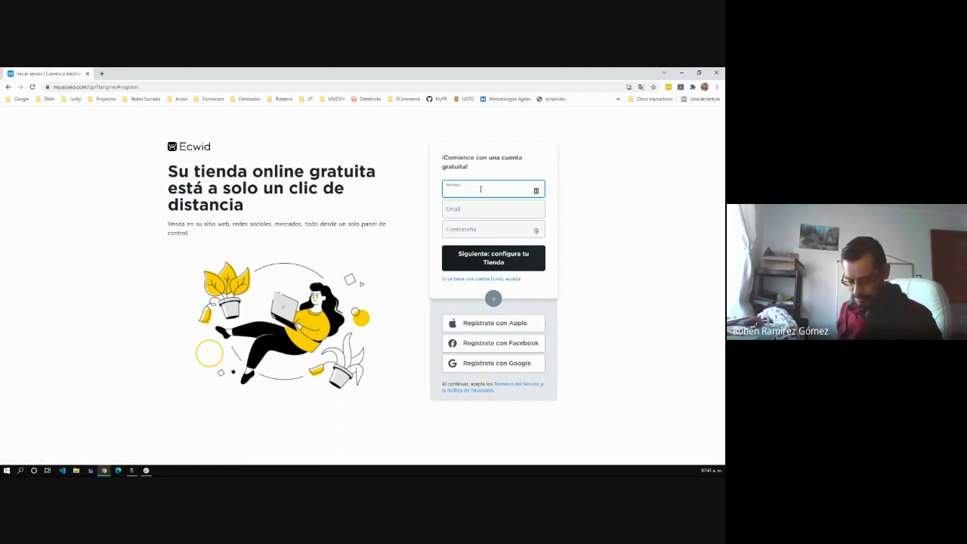
text(Ruben)
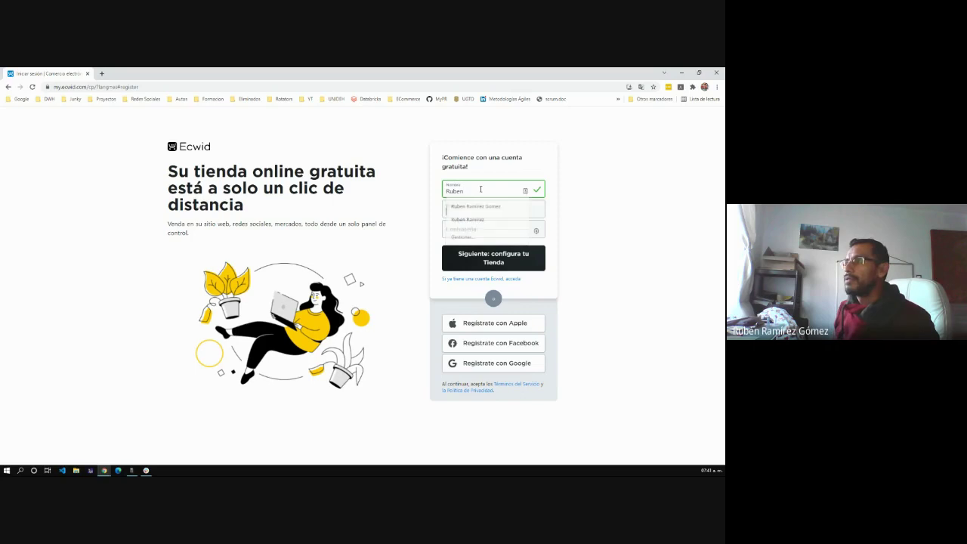
key(Tab)
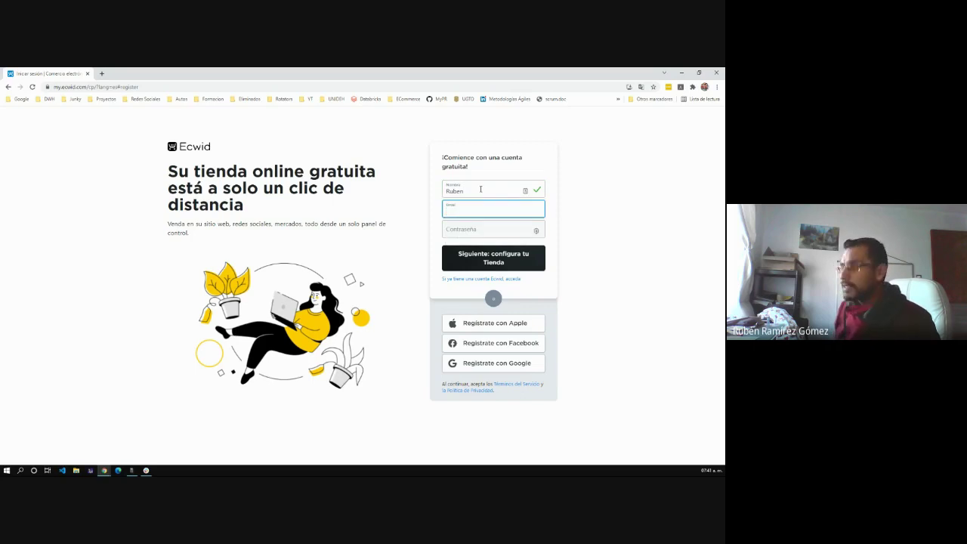
text(mat)
key(Down)
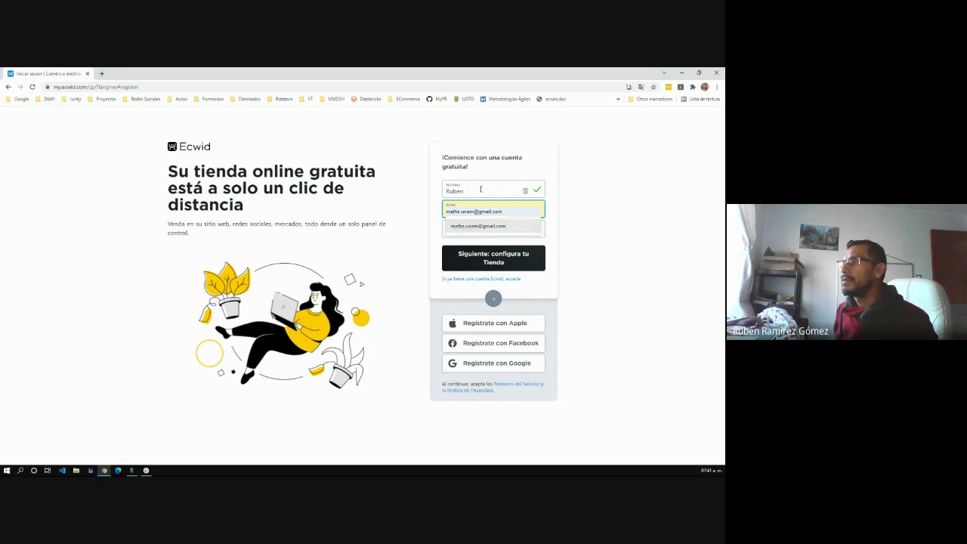
key(Return)
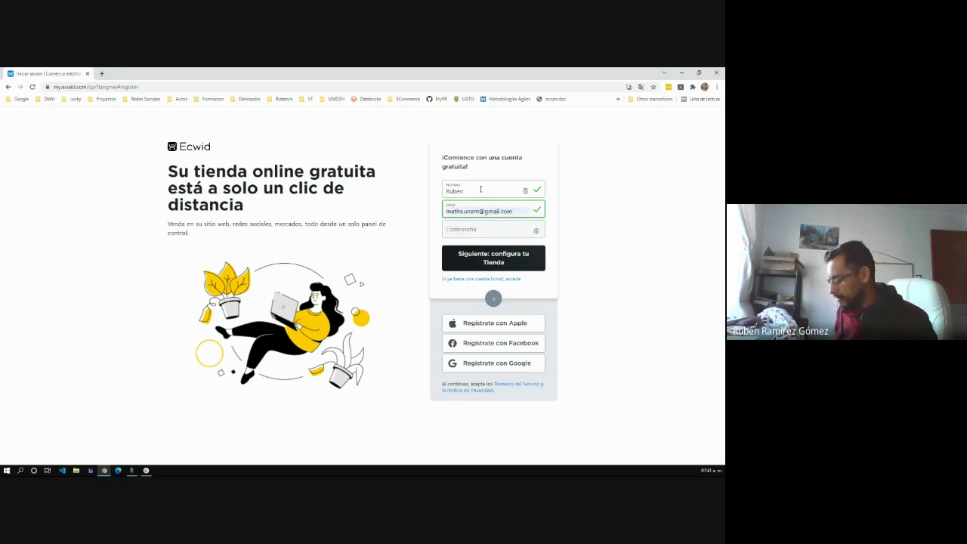
text(+)
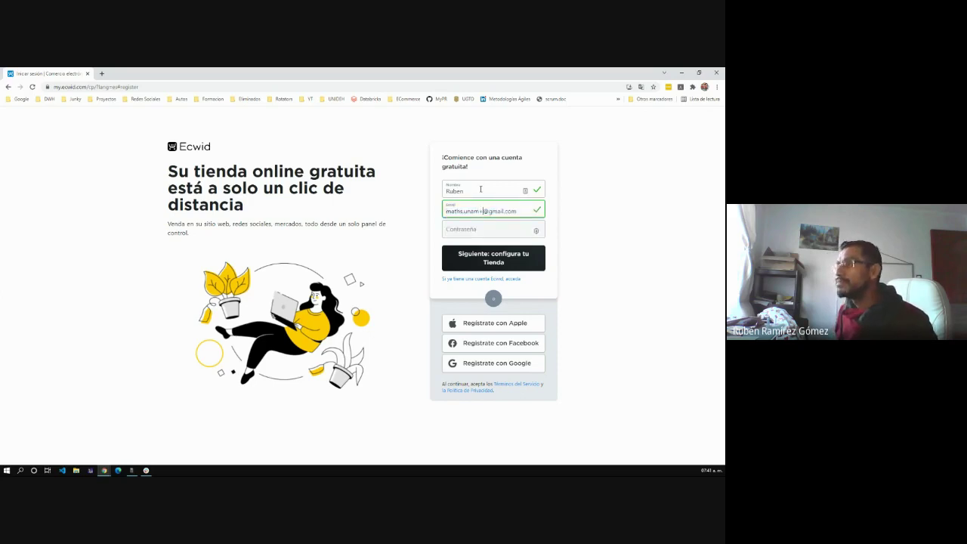
text(10)
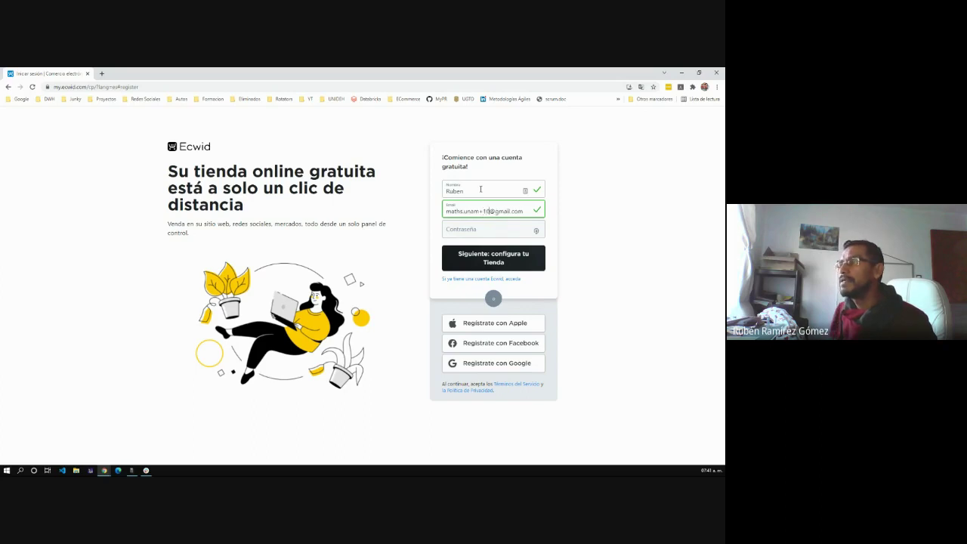
click(473, 228)
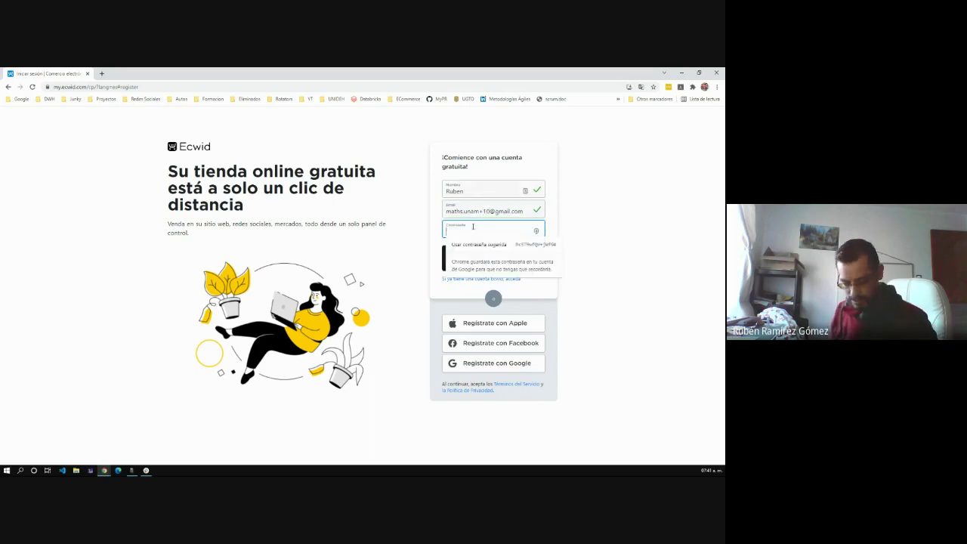
text(********)
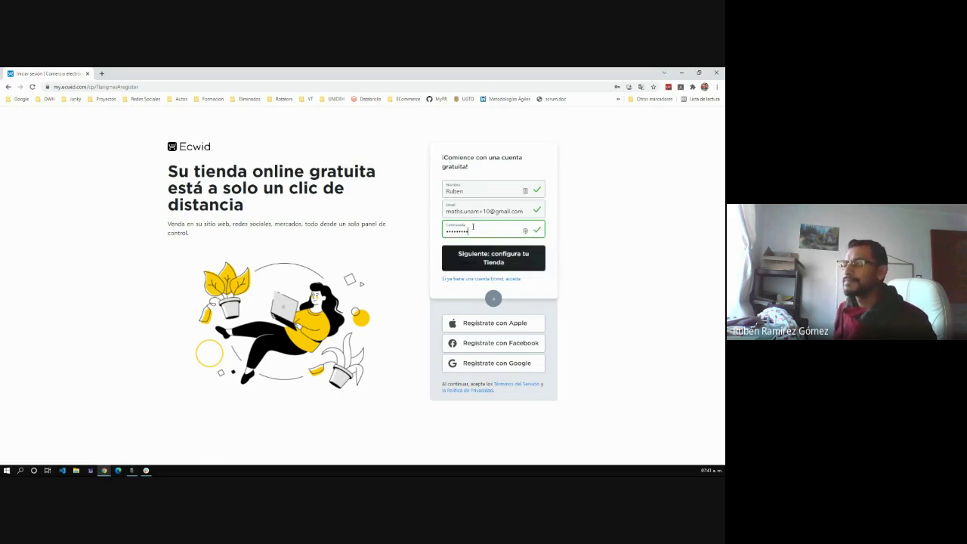
click(503, 261)
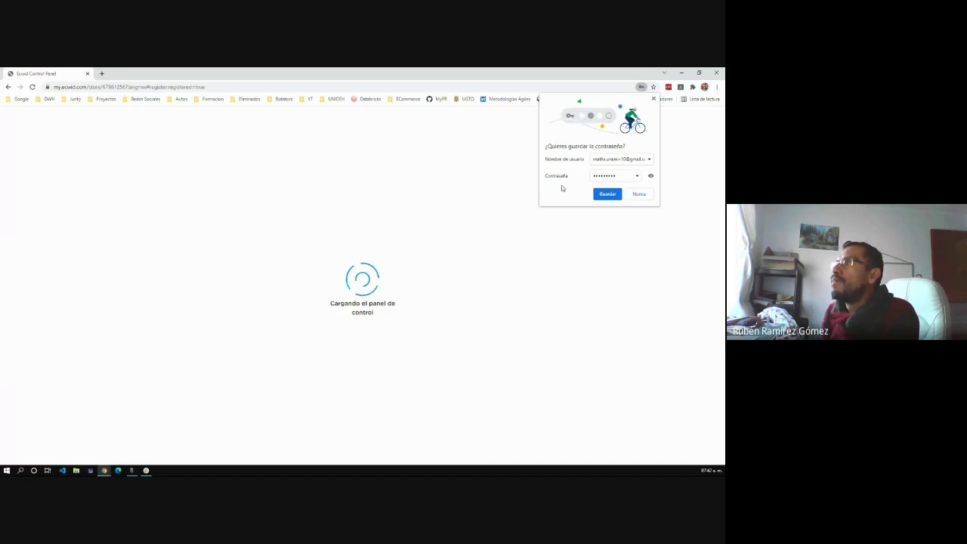
- Choose 'Nunca' to not save the password, and wait for registration step 1 to load
click(640, 194)
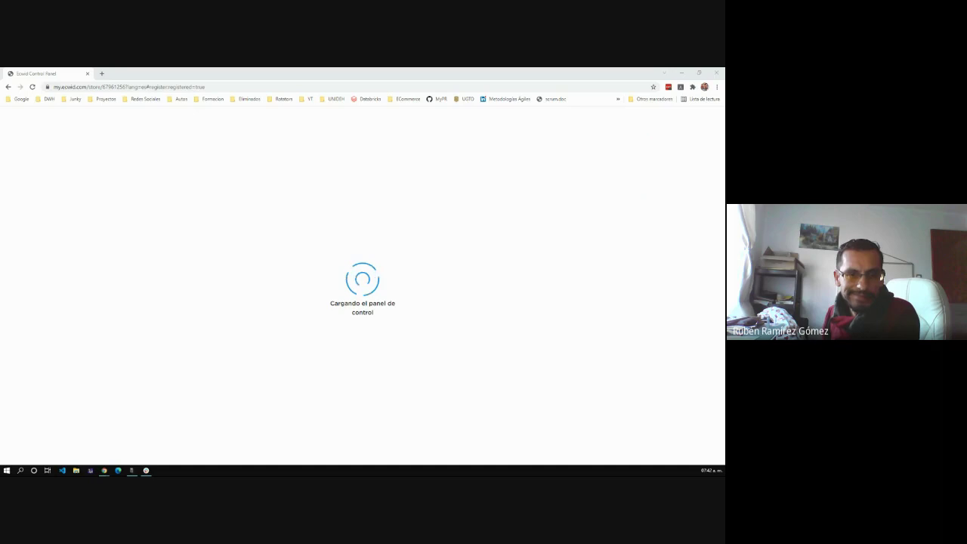
click(267, 306)
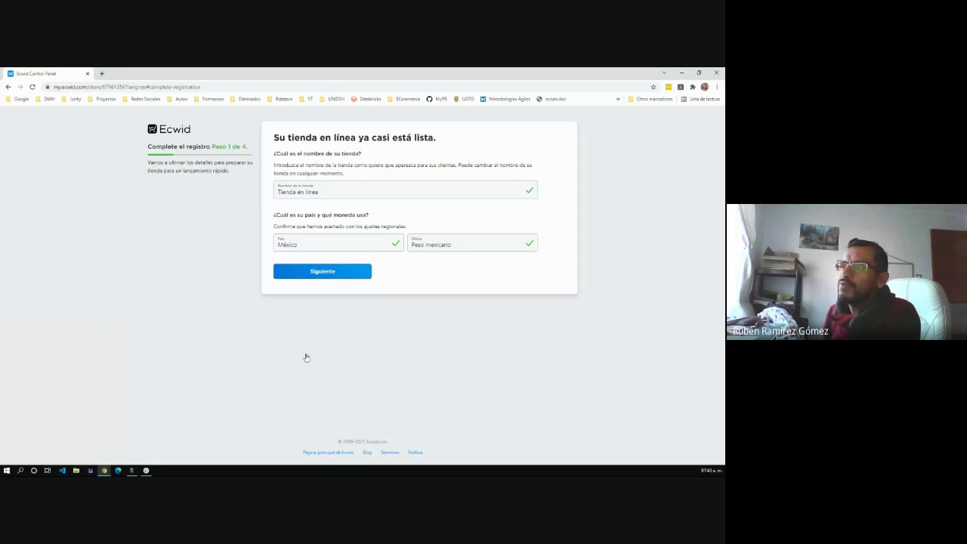
- Dismiss the password-manager prompt, rename the store 'Emprendedores' and continue to step 2
click(317, 192)
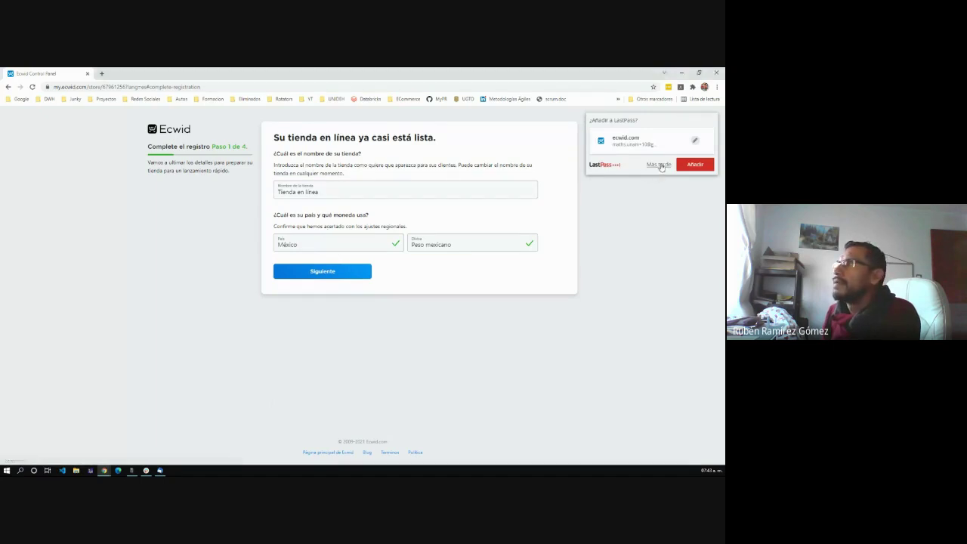
click(661, 165)
click(329, 192)
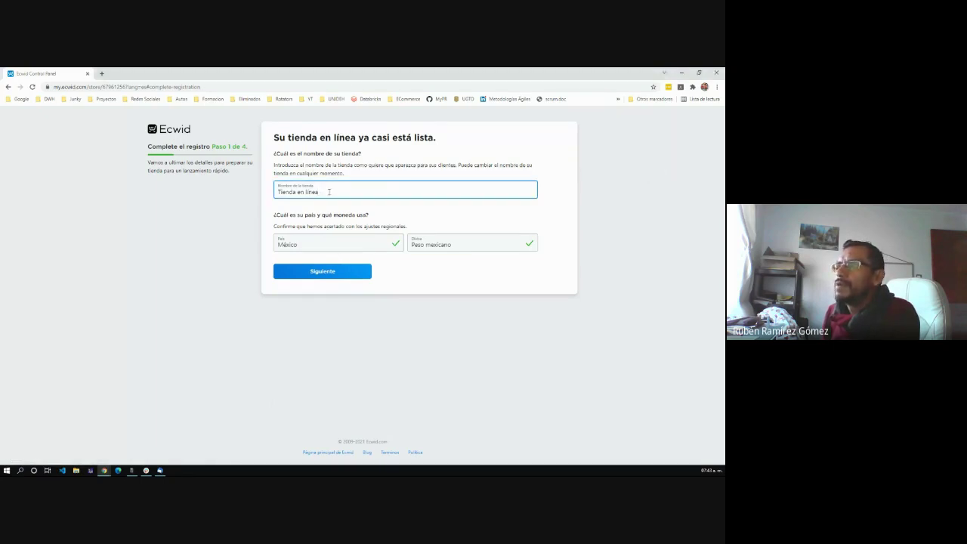
drag(328, 192, 252, 195)
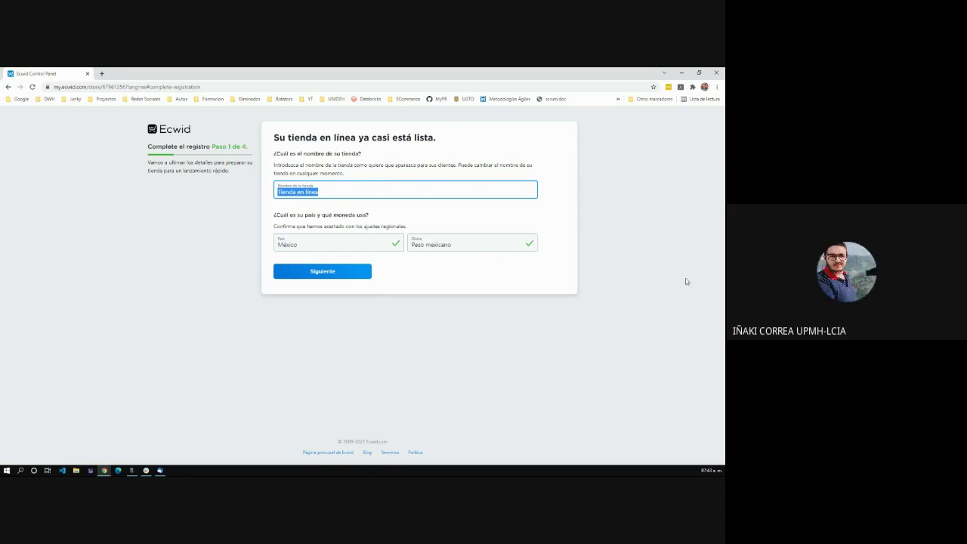
click(336, 195)
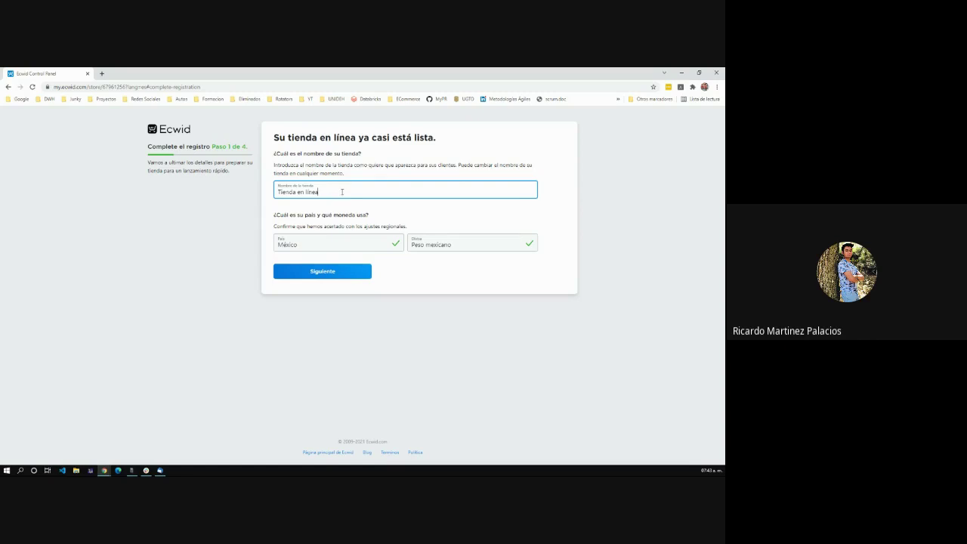
drag(342, 192, 254, 195)
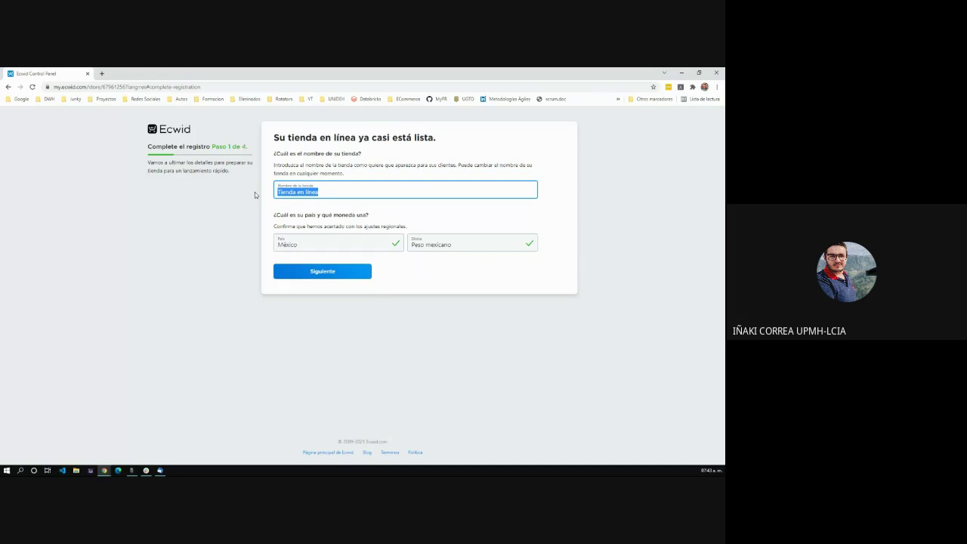
text(Emprende)
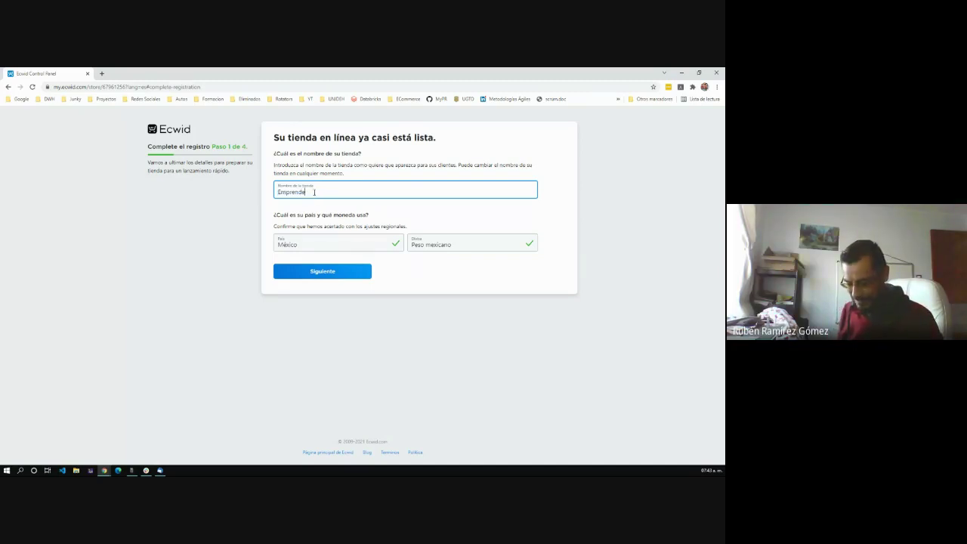
text(dores)
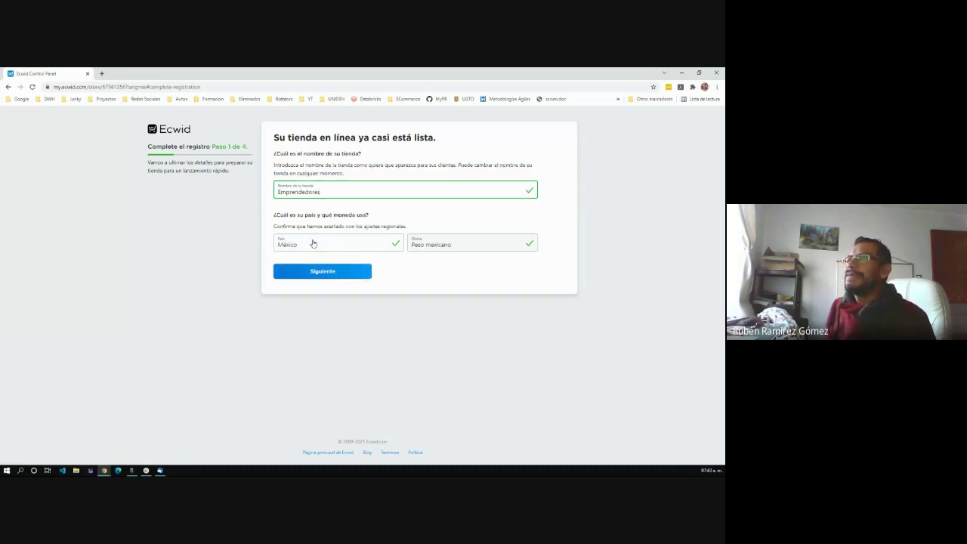
click(322, 274)
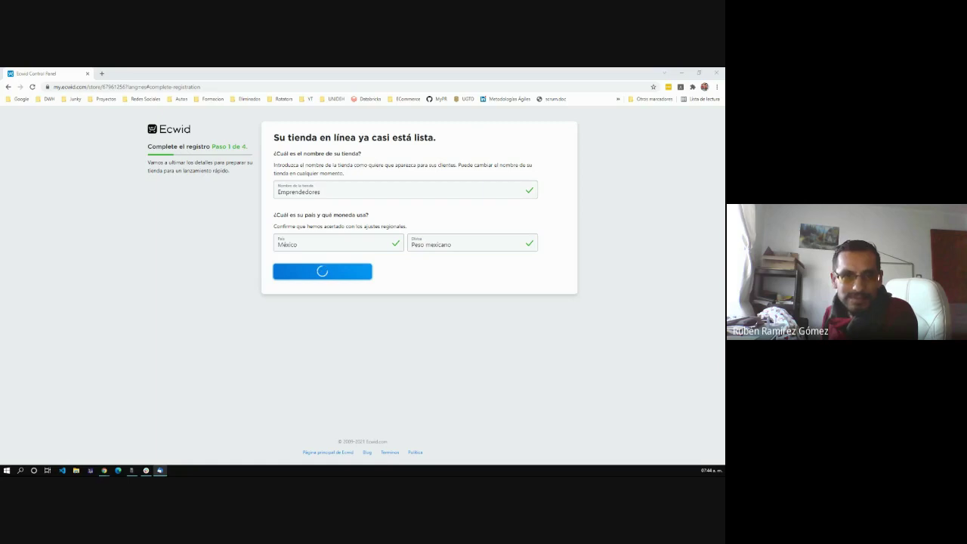
key(alt+Tab)
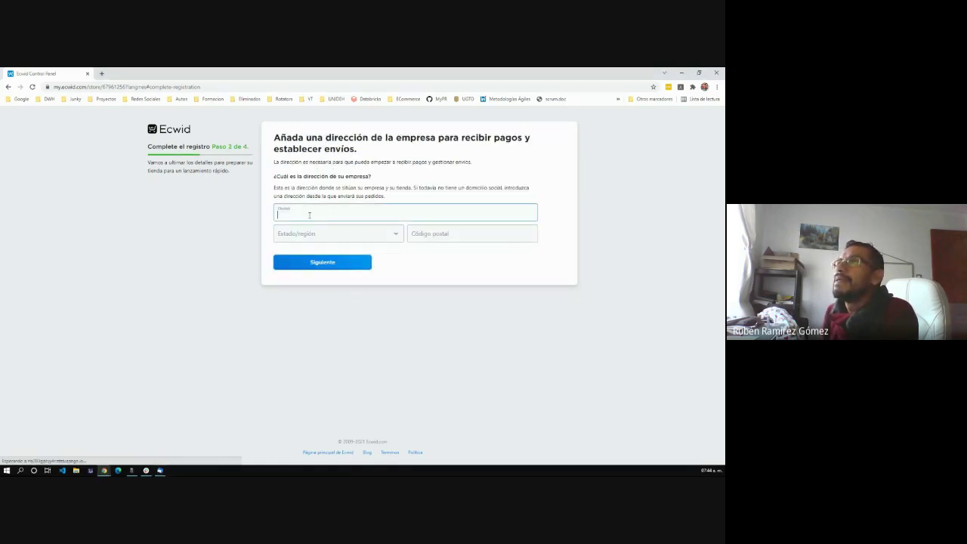
- Autofill the business city, state and postal code from a saved browser address, then continue
click(304, 217)
key(Escape)
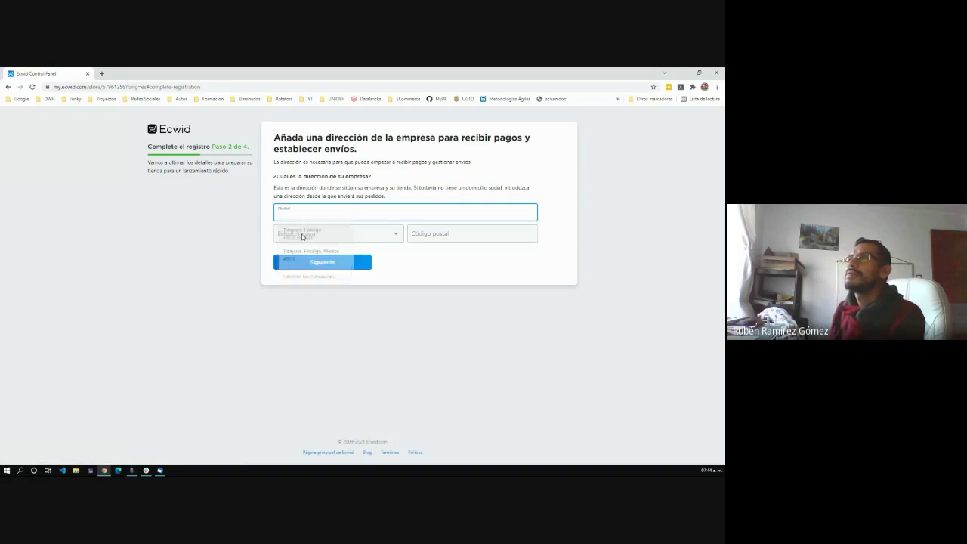
click(336, 233)
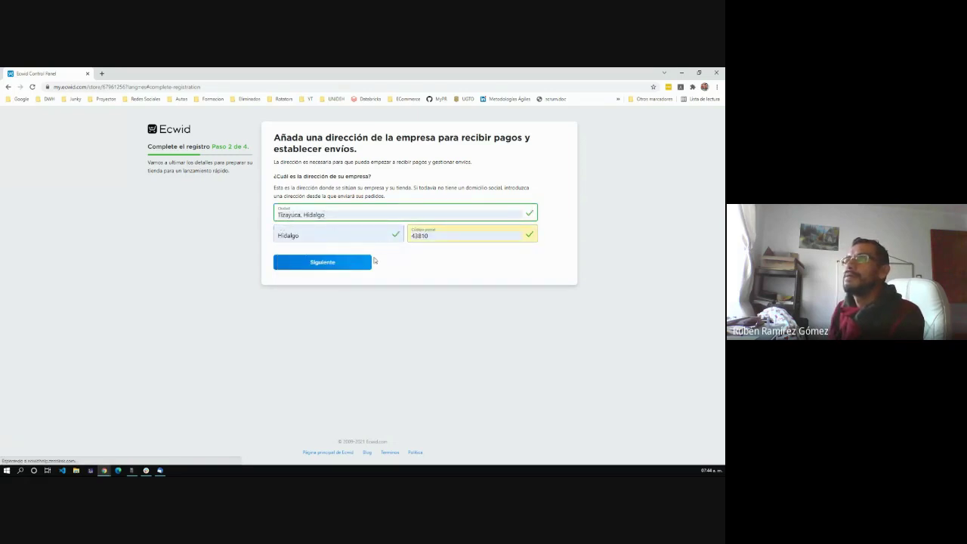
click(439, 255)
click(313, 263)
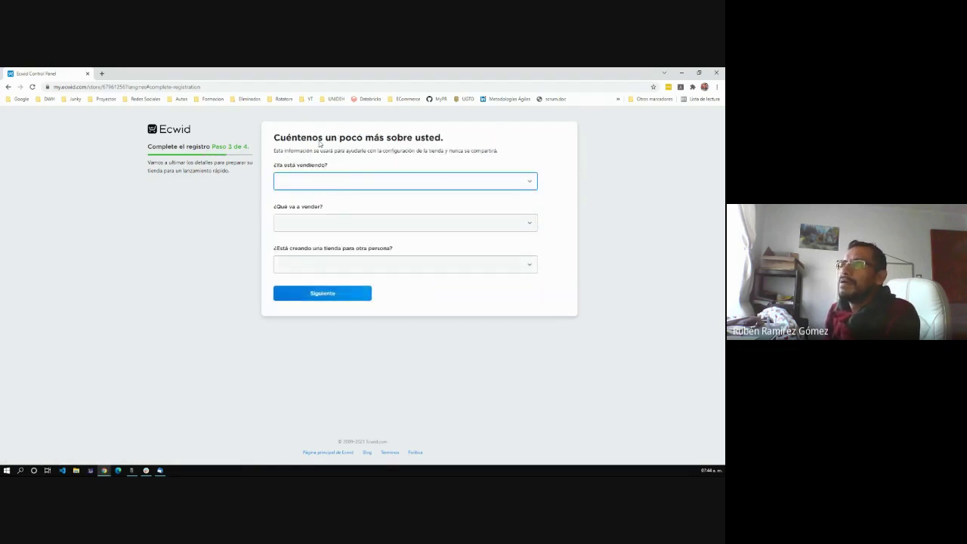
- Answer 'just browsing', Tabaco/Vaporizadores/Artículos de fumador, and No for someone else, then continue
click(329, 185)
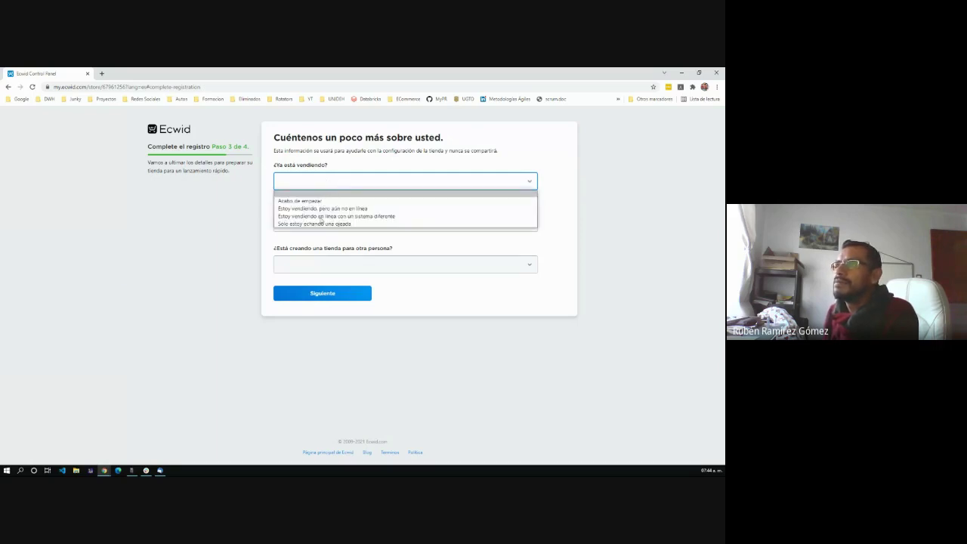
click(323, 224)
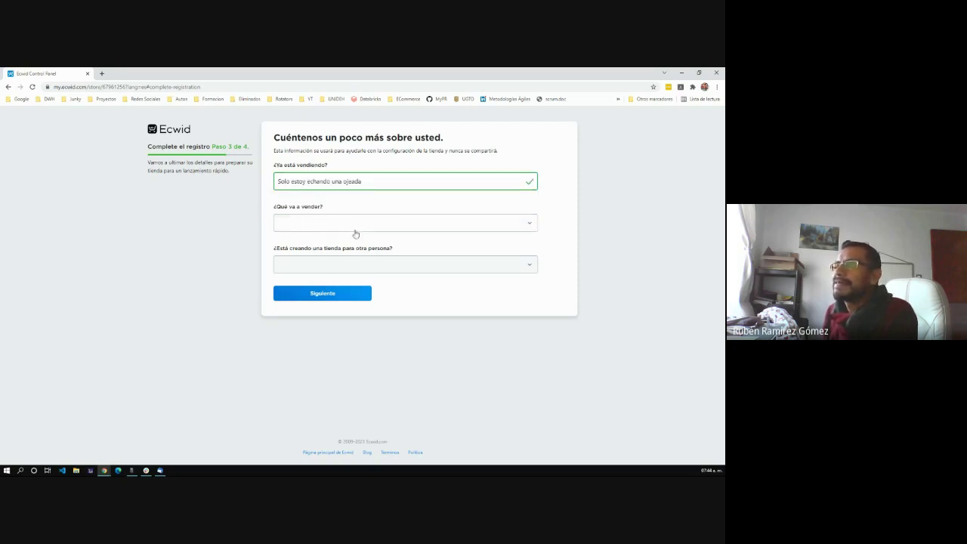
click(355, 228)
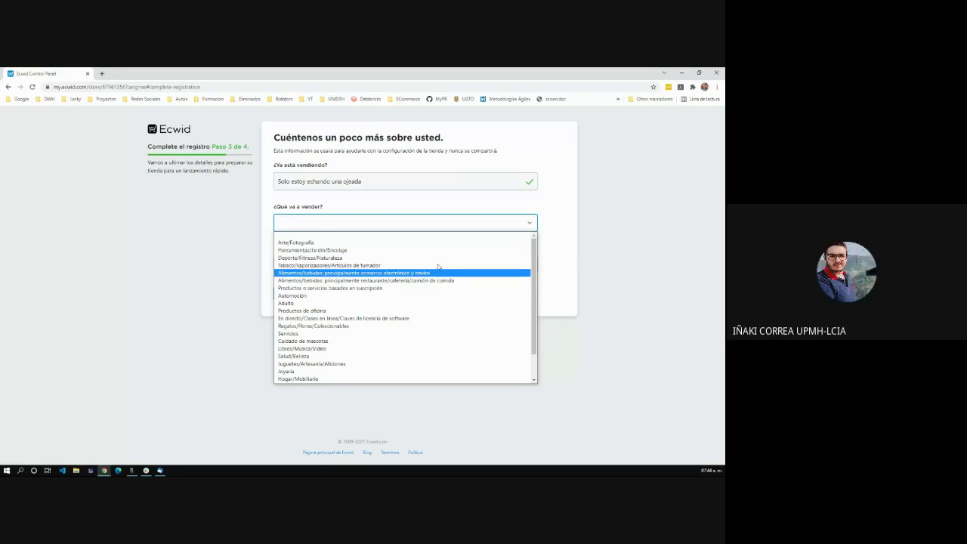
click(366, 265)
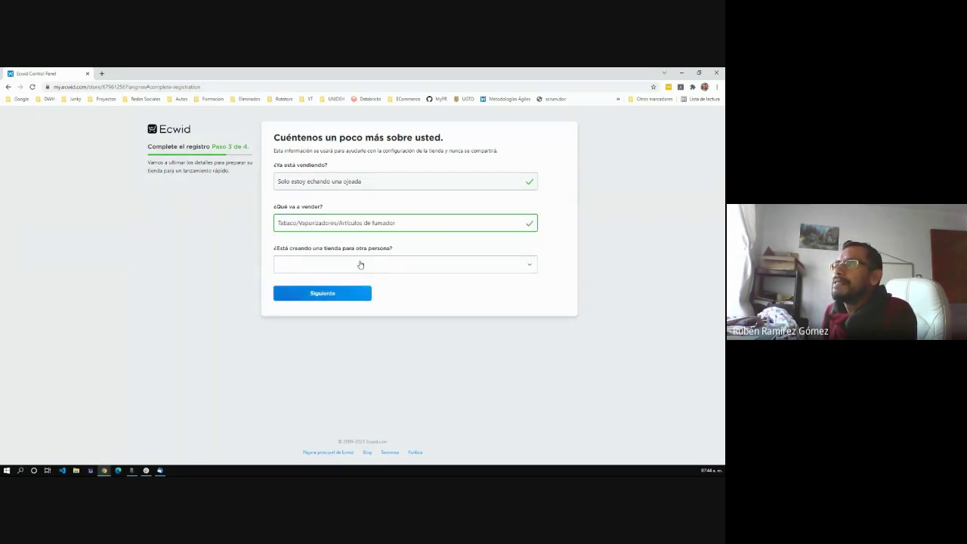
click(360, 264)
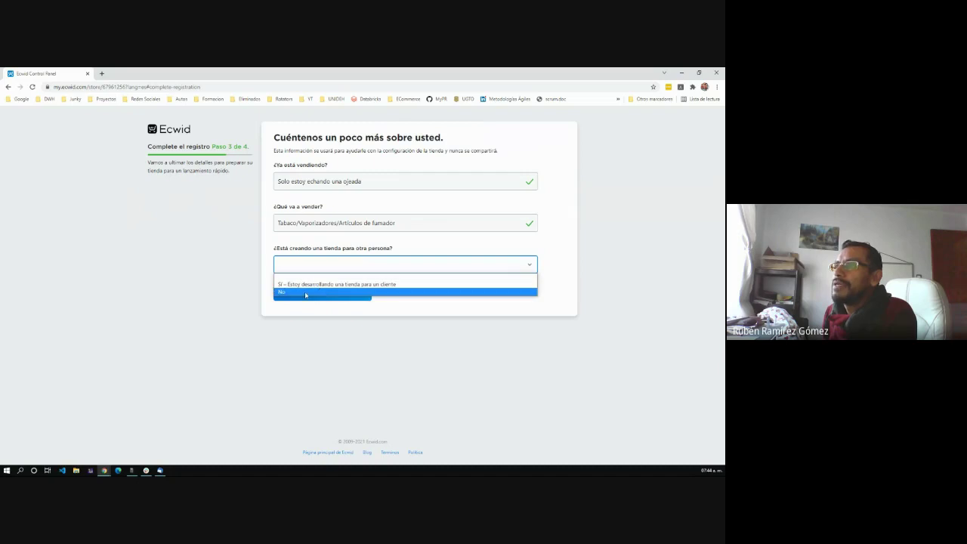
click(305, 294)
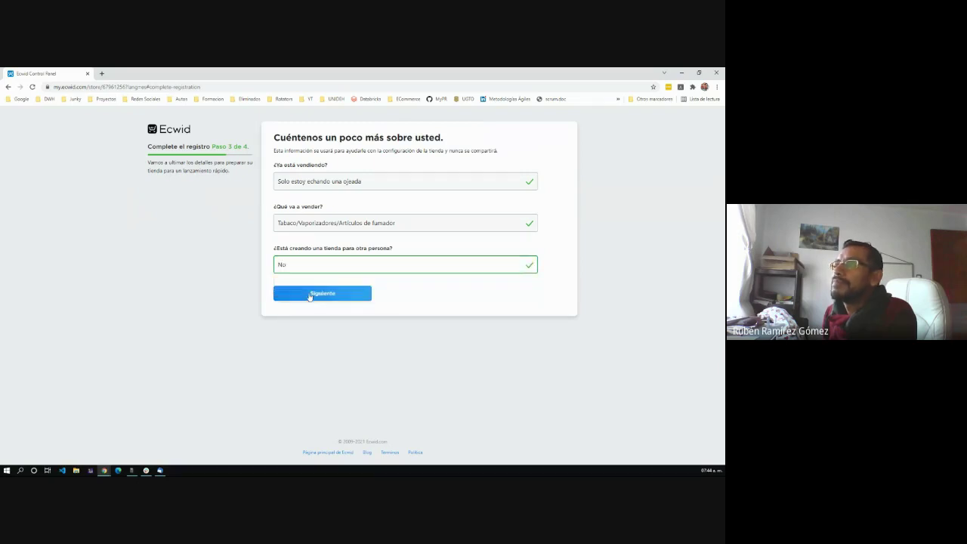
click(325, 294)
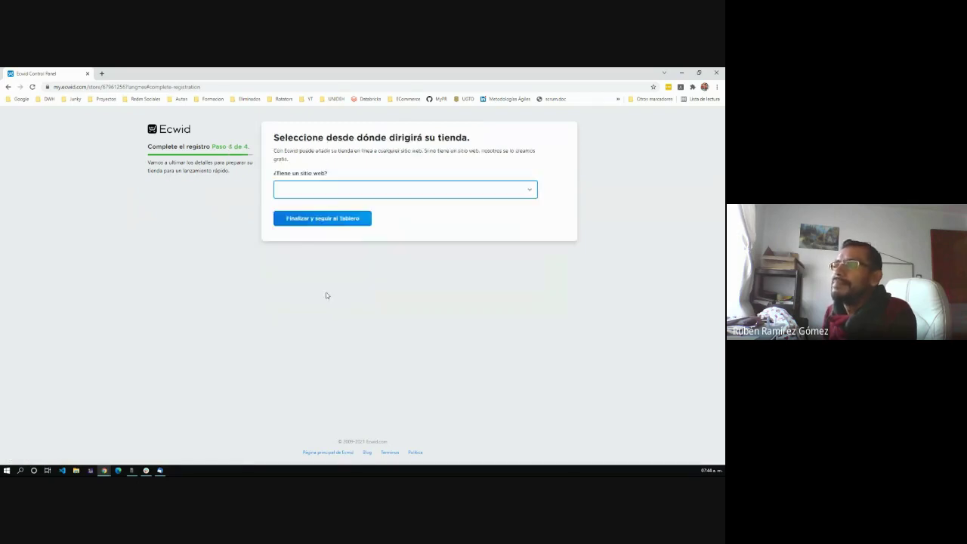
- Answer Sí to having a website, choose WordPress as the platform, and finish to the dashboard
click(342, 190)
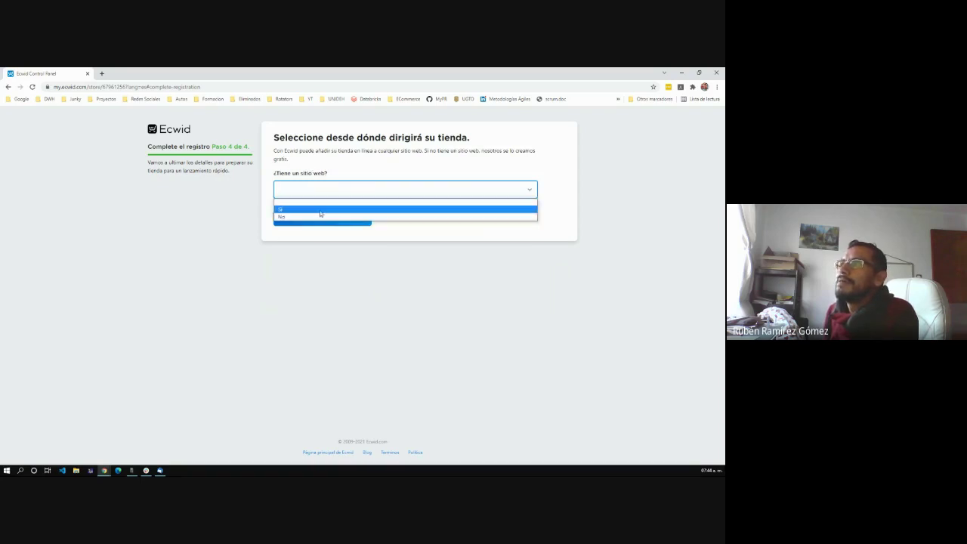
click(321, 210)
click(317, 250)
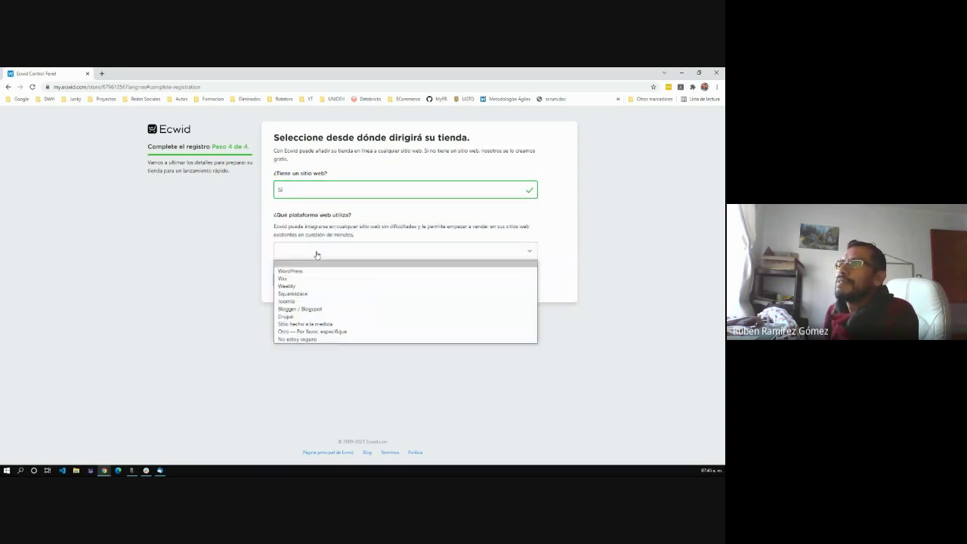
click(313, 275)
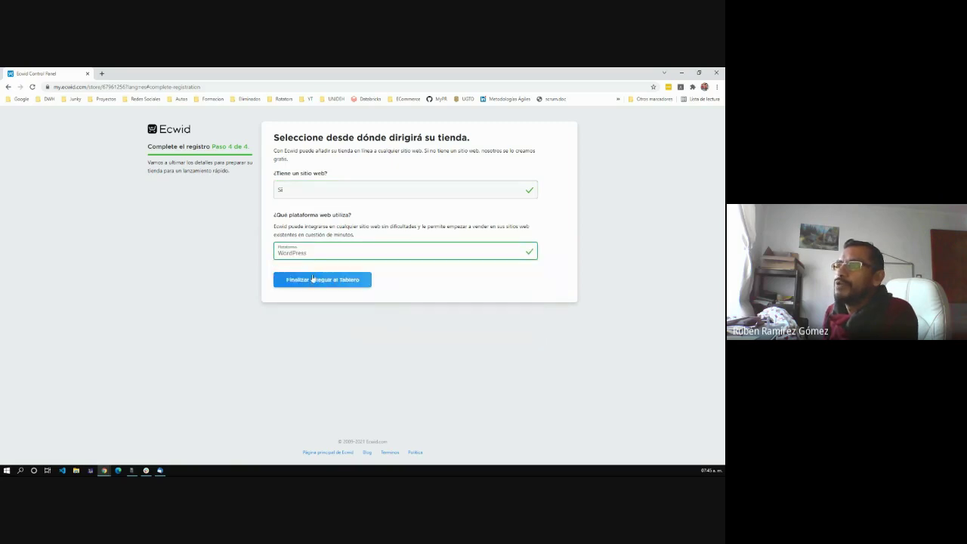
click(310, 282)
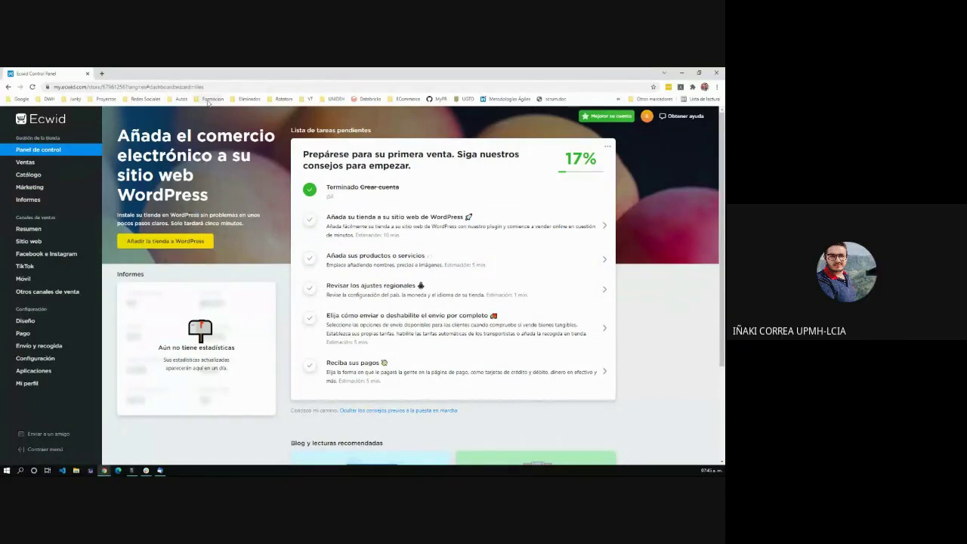
click(226, 86)
key(ctrl+c)
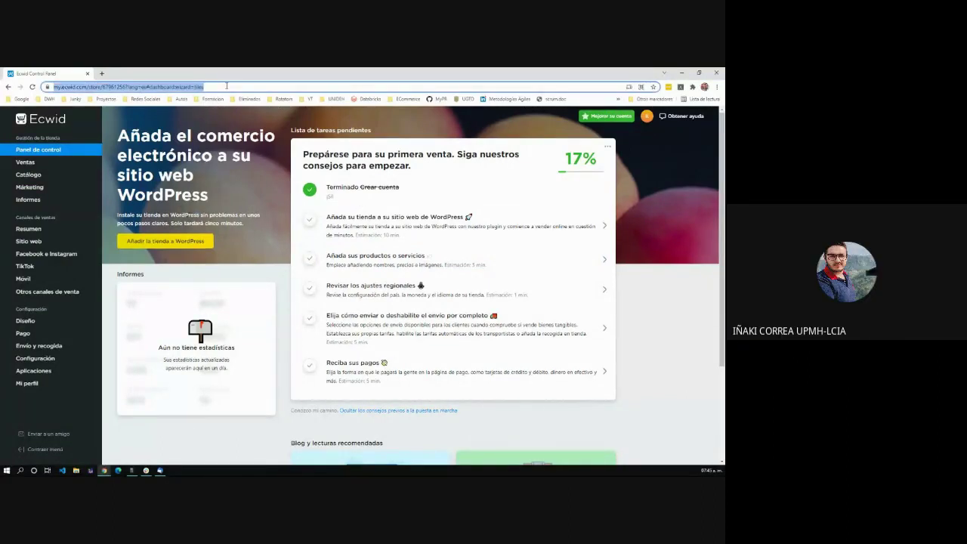
click(102, 73)
click(107, 85)
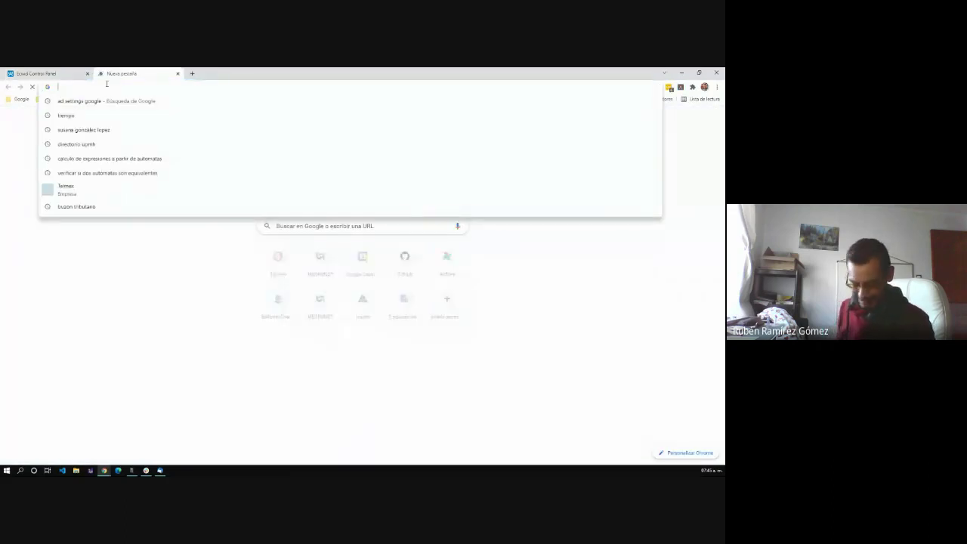
key(ctrl+v)
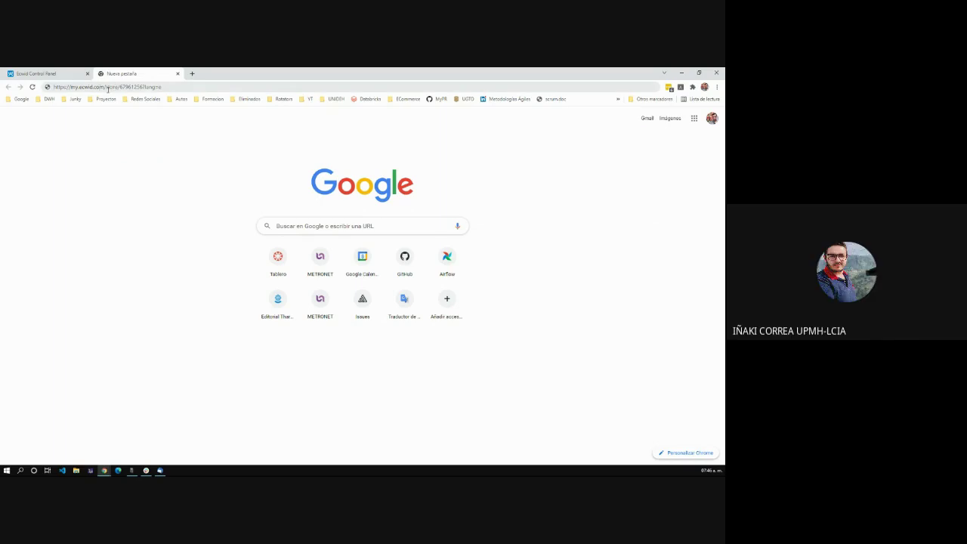
click(144, 87)
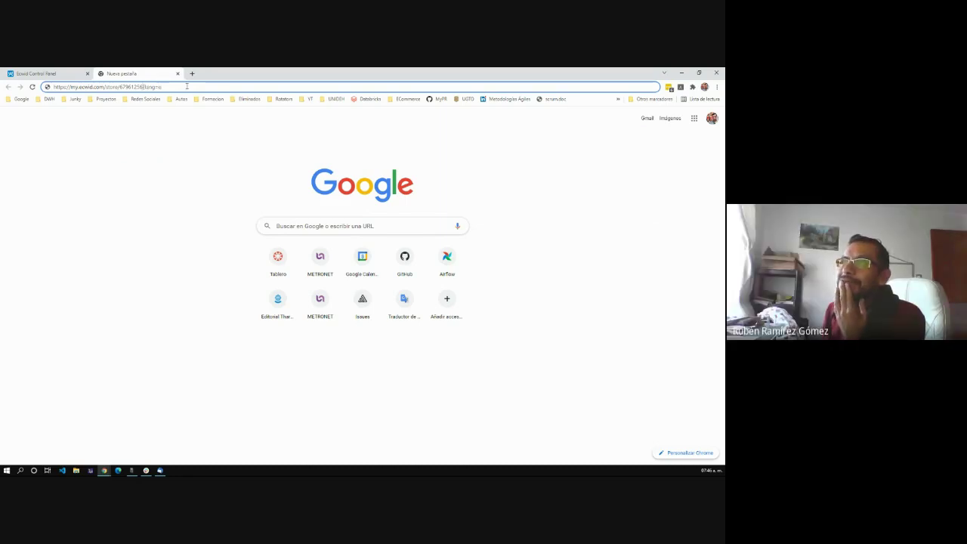
key(shift+End)
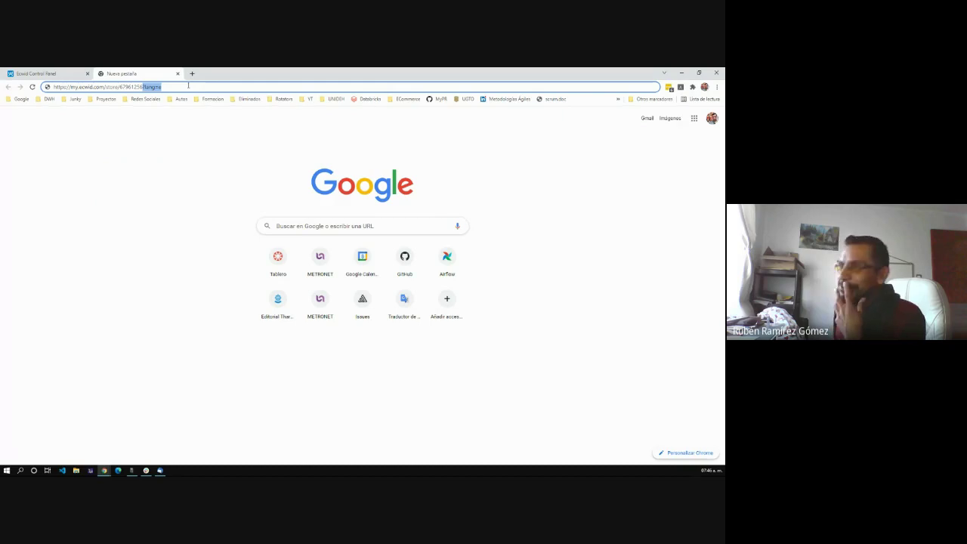
key(BackSpace)
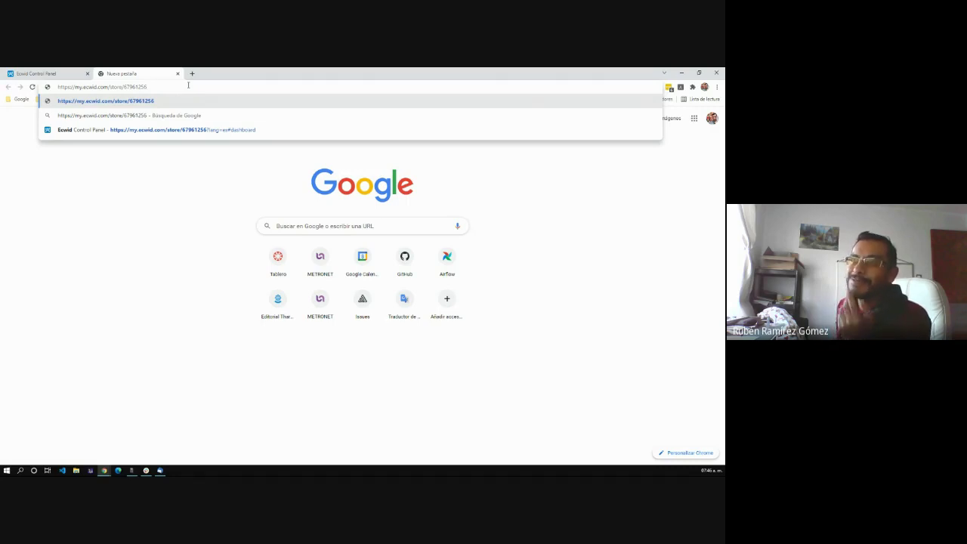
key(Return)
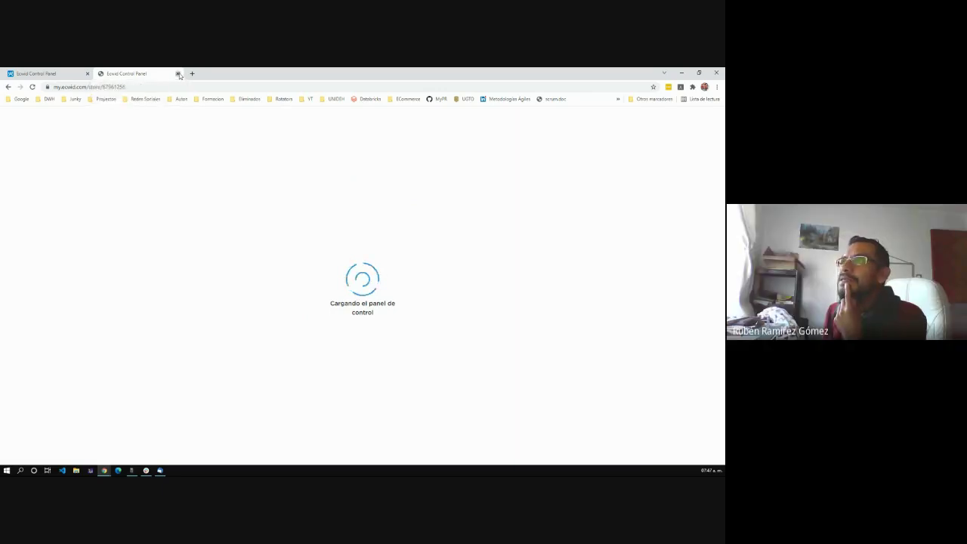
click(180, 73)
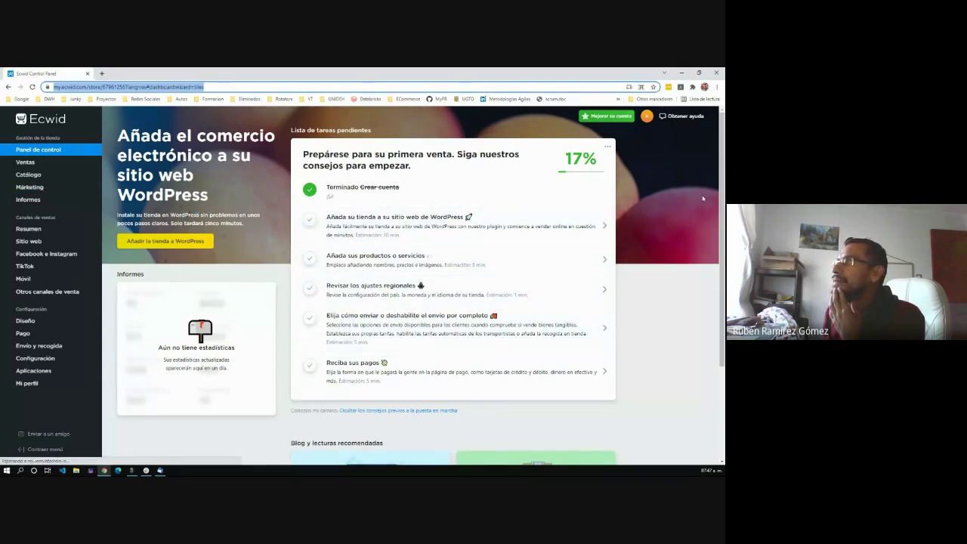
- Scroll the dashboard, check the sidebar's sales channel entries, then open the empty Ventas orders page
drag(718, 204, 718, 355)
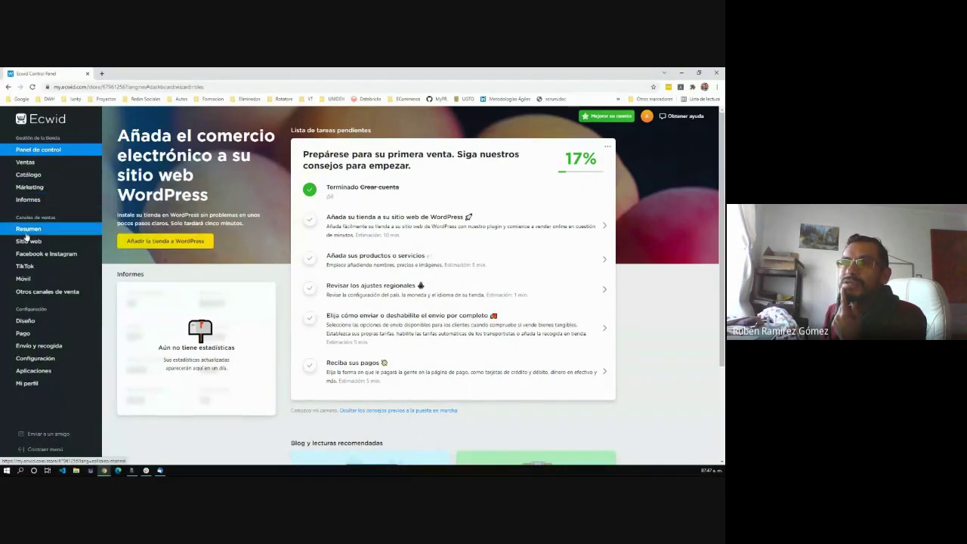
mouse_move(28, 243)
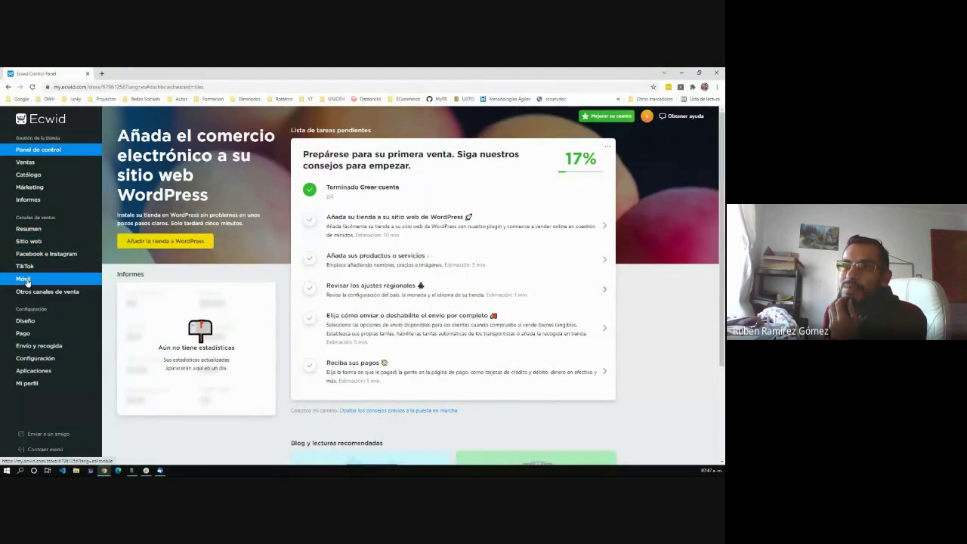
mouse_move(29, 297)
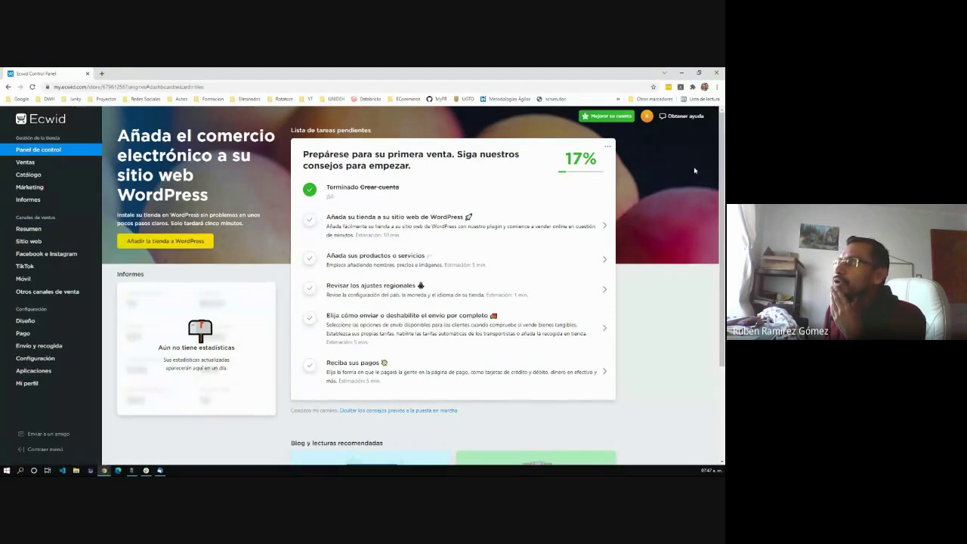
drag(721, 170, 720, 260)
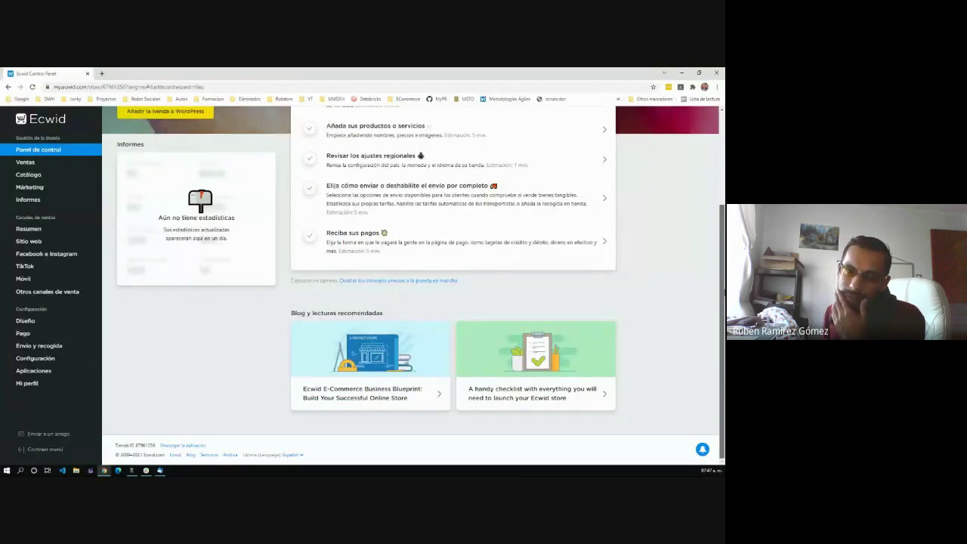
scroll(453, 302, up, 5)
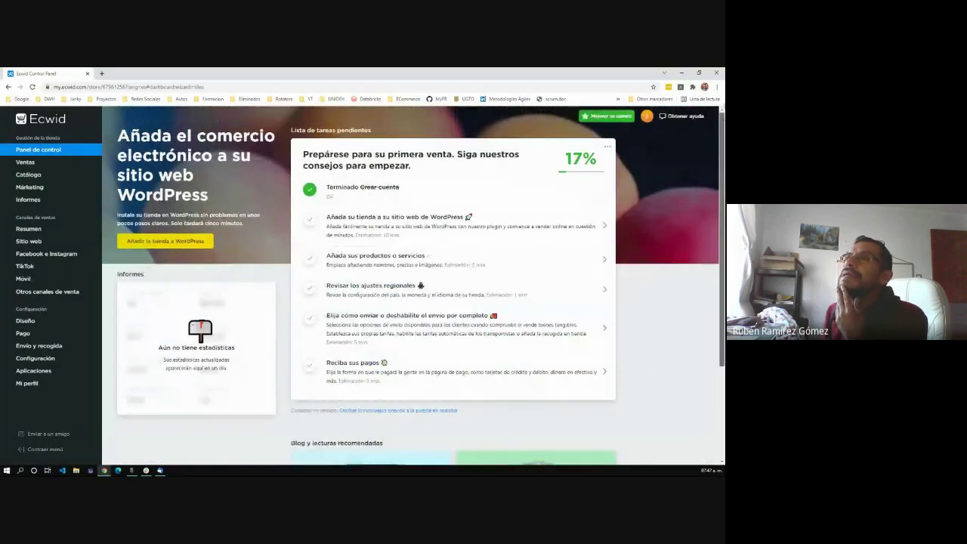
click(35, 164)
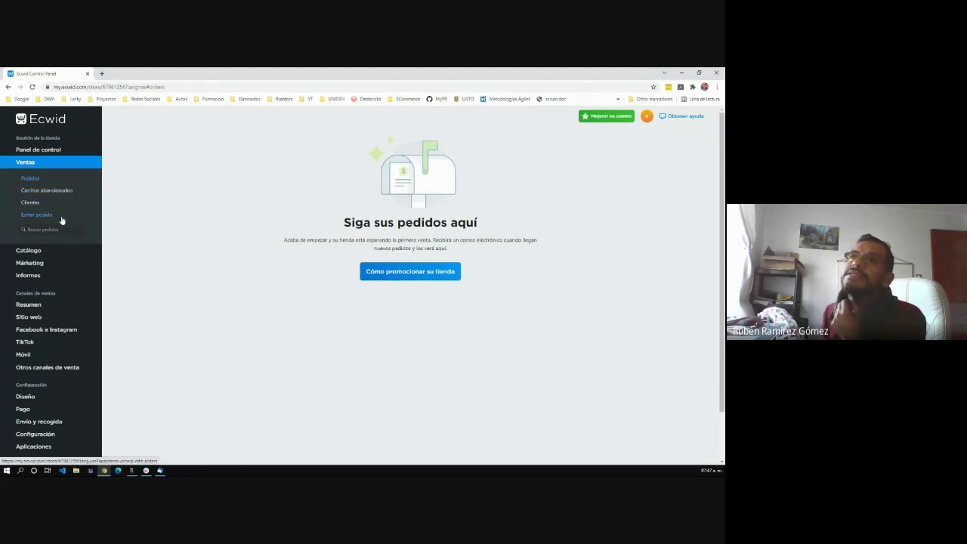
click(34, 254)
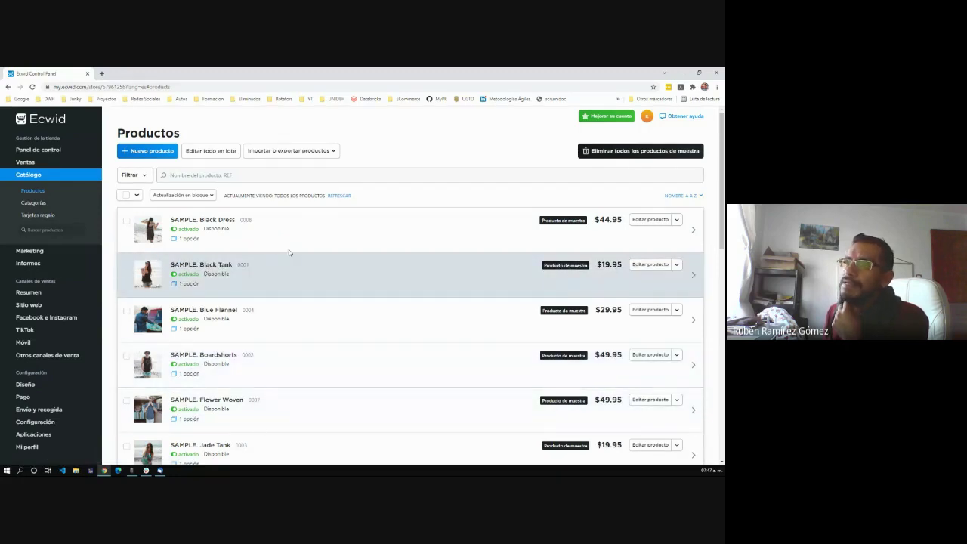
scroll(723, 184, down, 6)
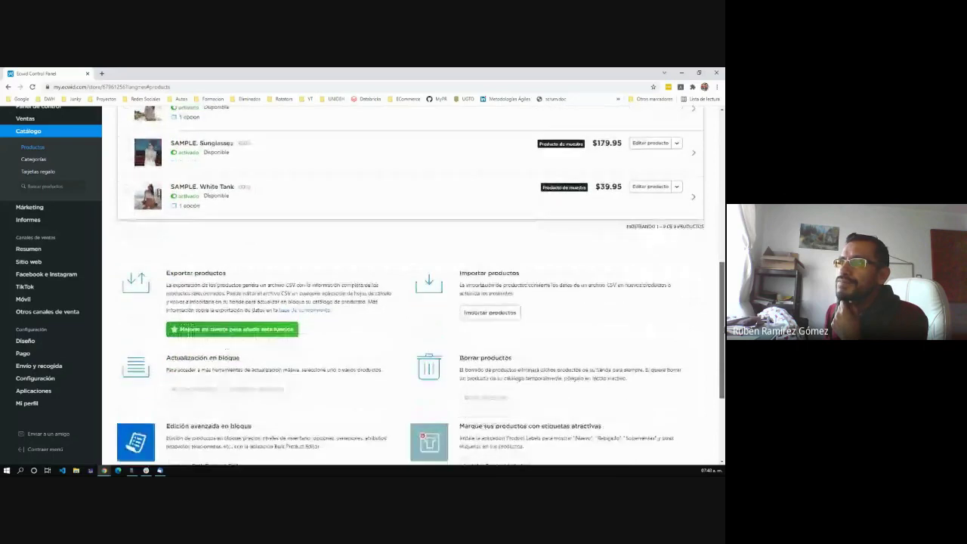
scroll(421, 286, up, 10)
scroll(420, 286, down, 4)
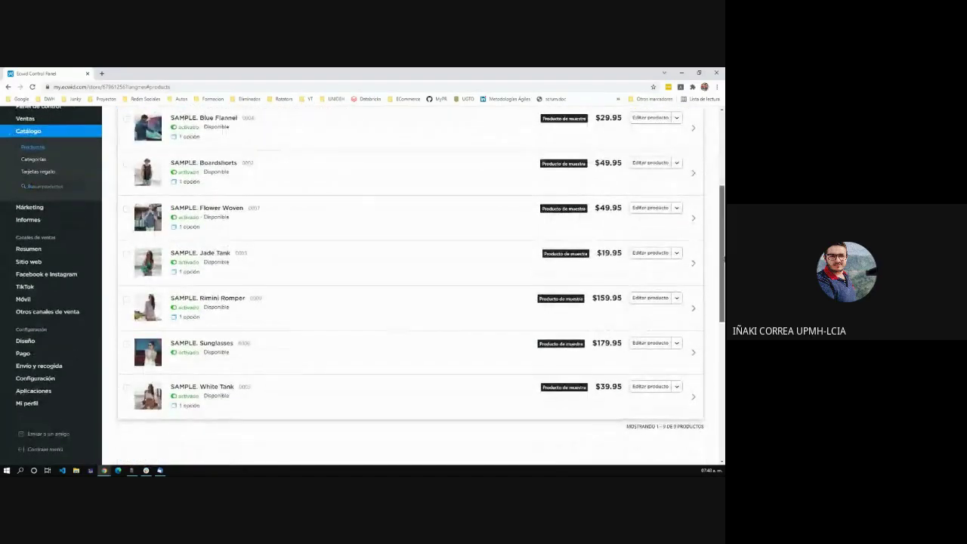
scroll(713, 157, up, 5)
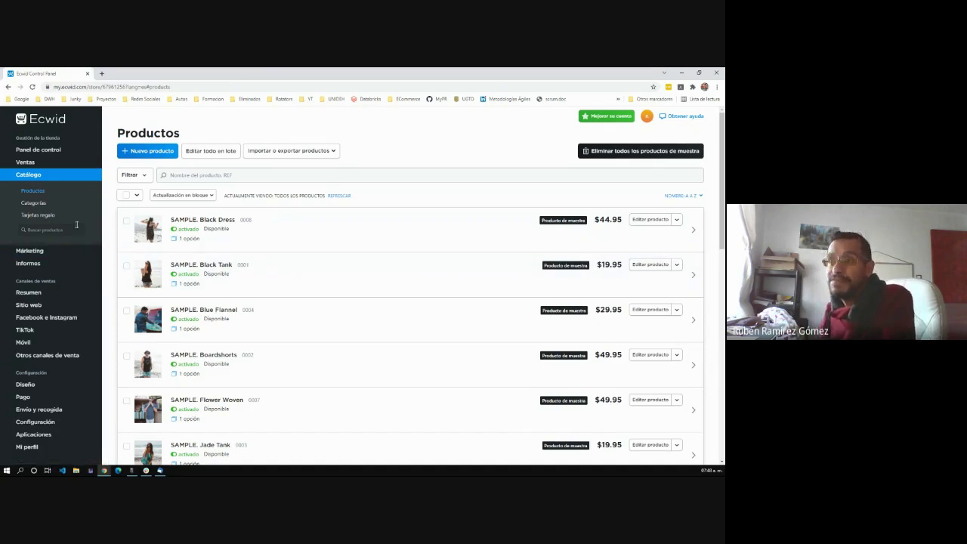
mouse_move(69, 164)
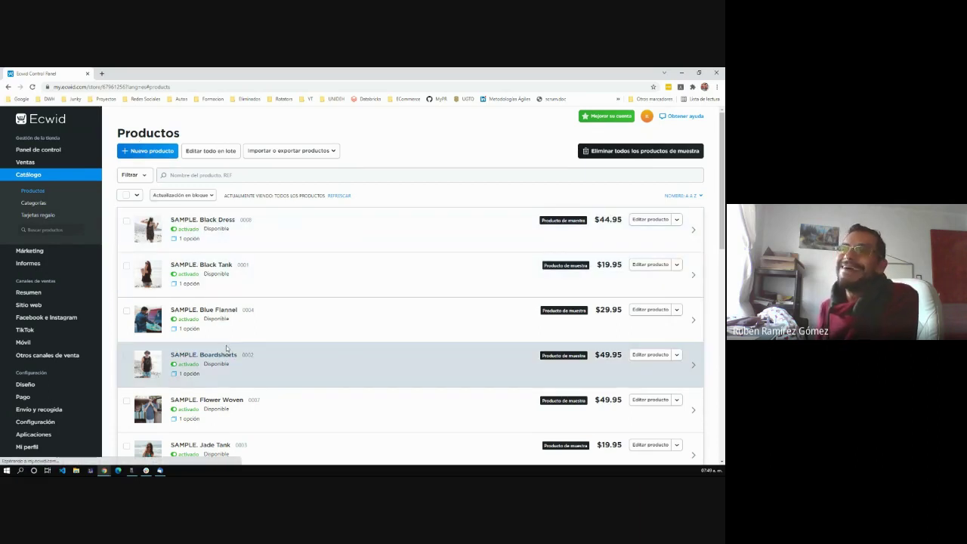
scroll(226, 345, down, 2)
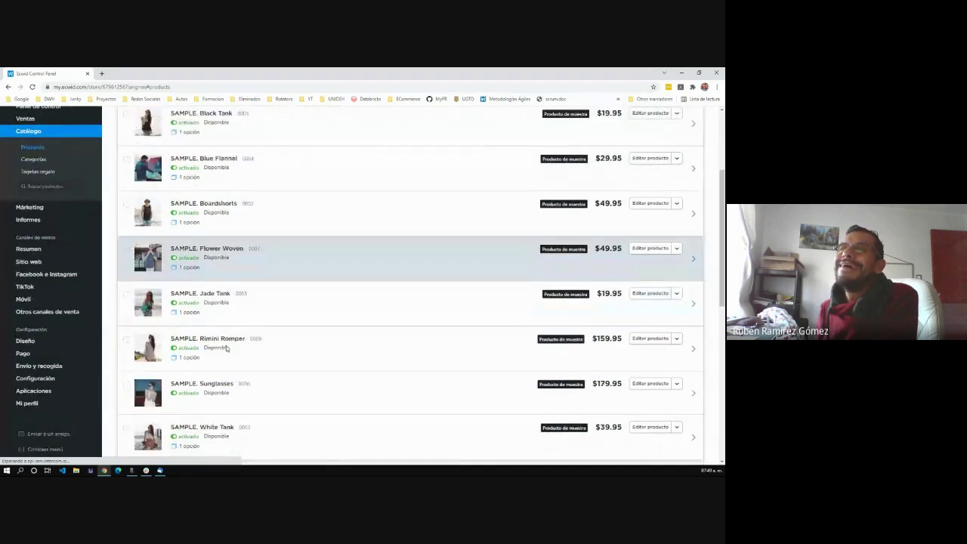
scroll(226, 348, down, 4)
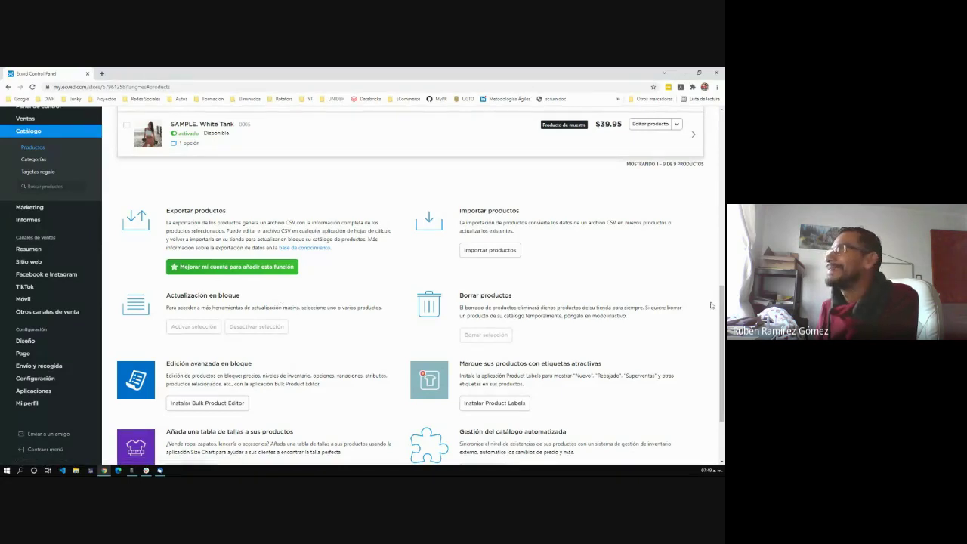
drag(724, 311, 681, 207)
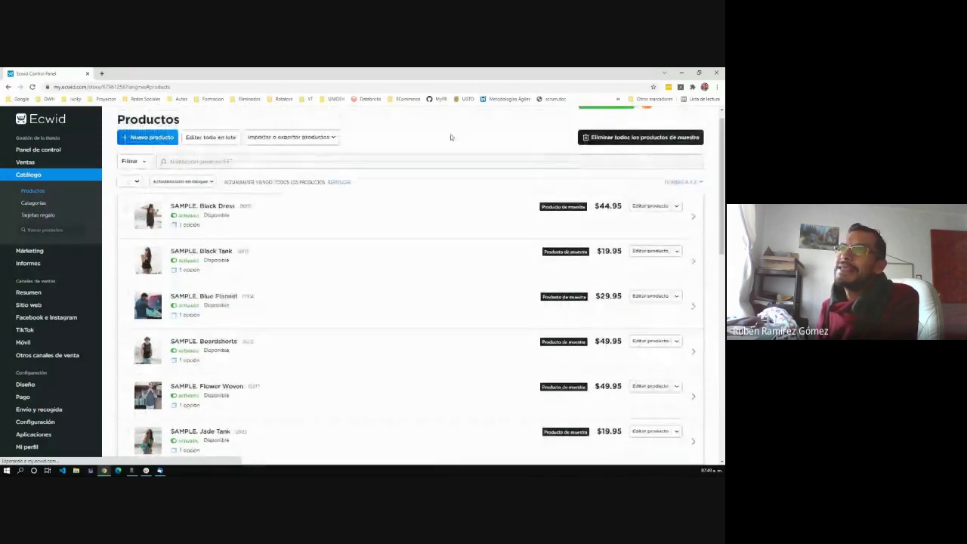
- Start a Nuevo producto, try its description and Precio fields, then attempt leaving for categories
click(150, 139)
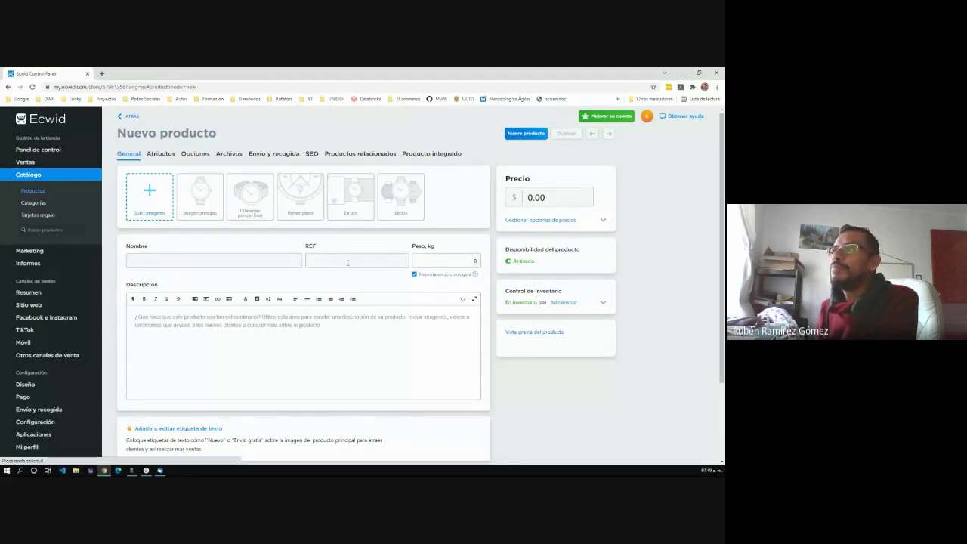
click(172, 343)
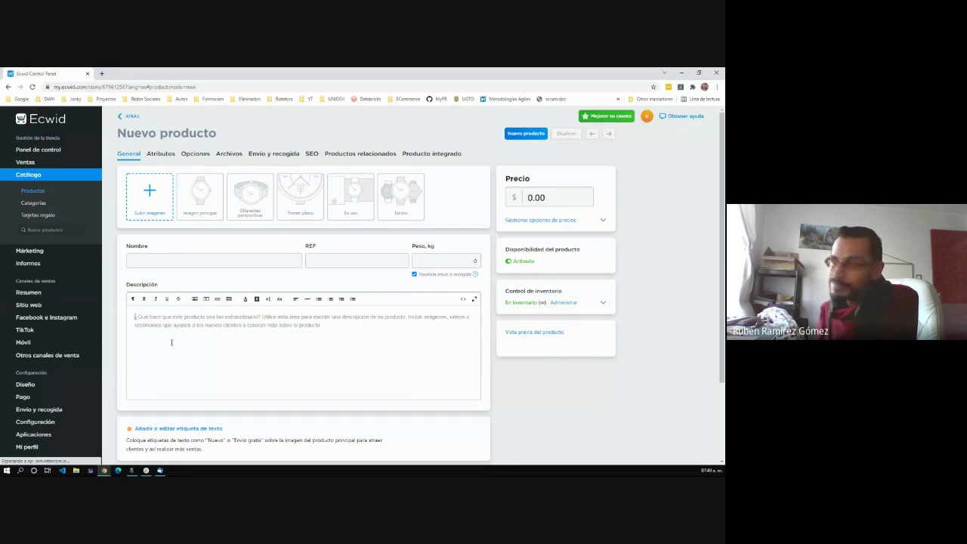
click(566, 197)
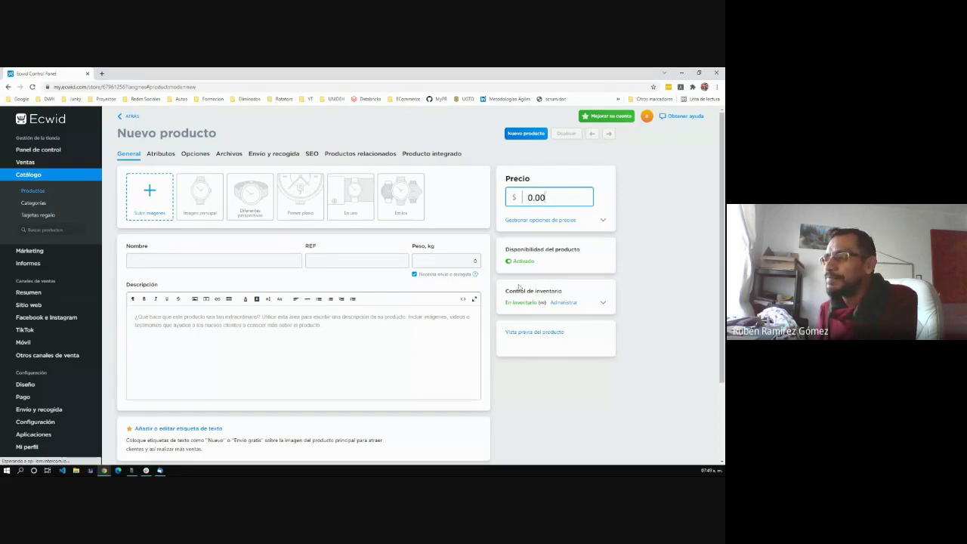
scroll(503, 340, down, 1)
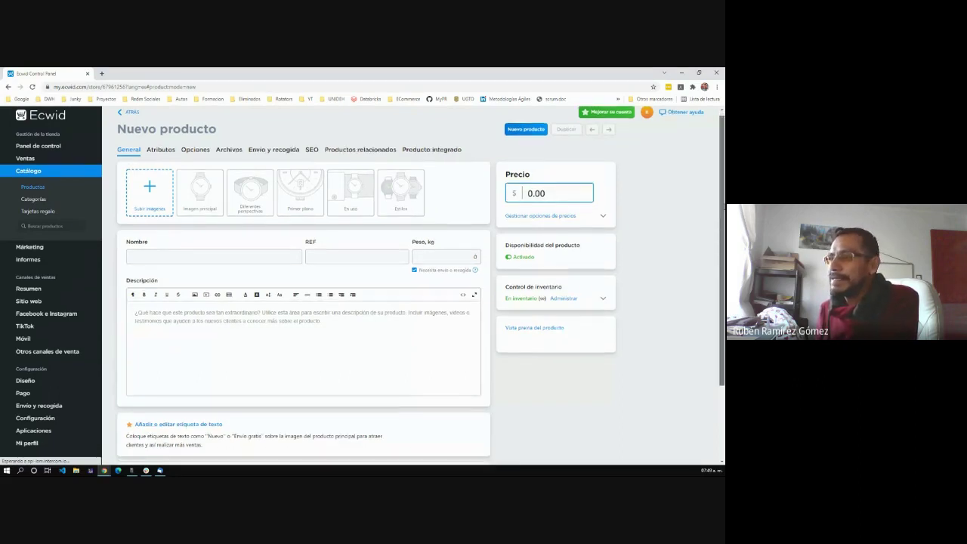
scroll(415, 287, down, 2)
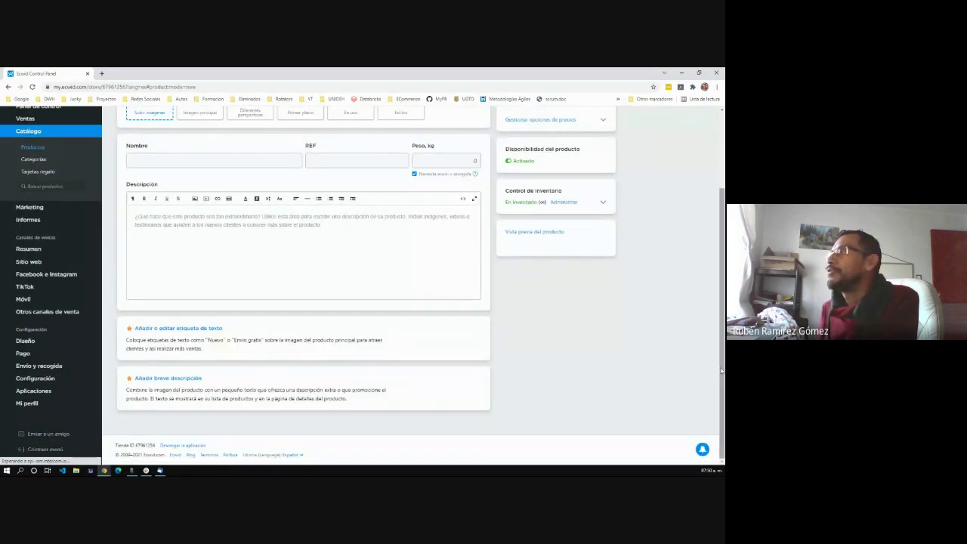
drag(720, 368, 707, 287)
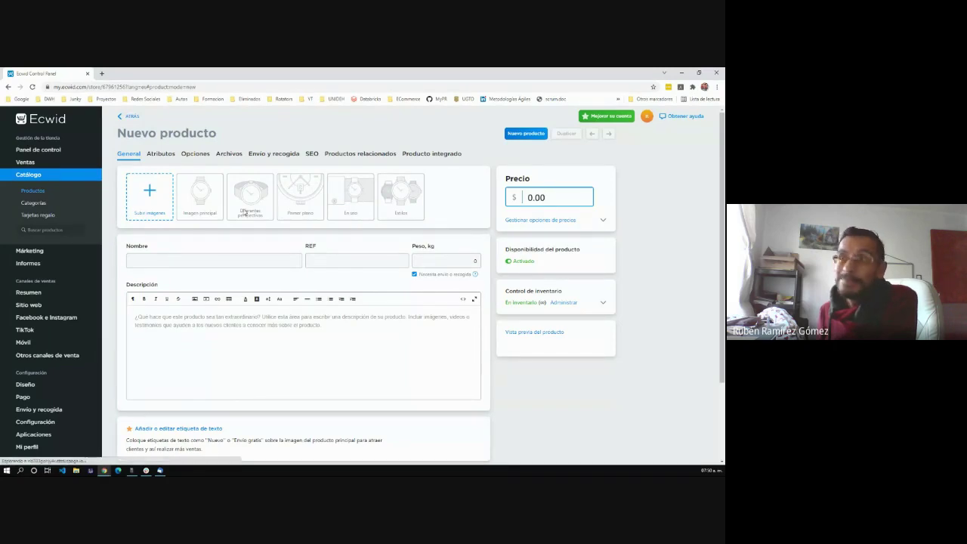
click(33, 203)
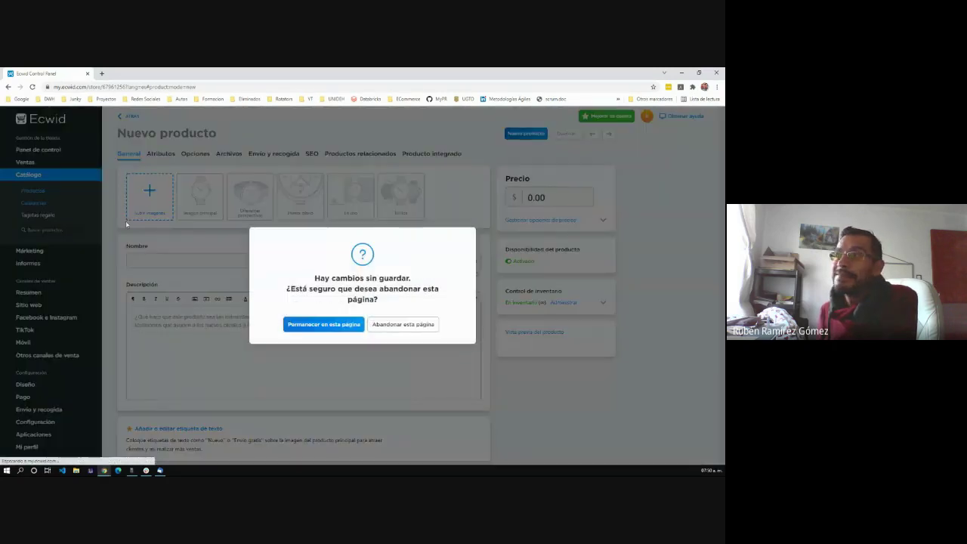
- Stay on the product form, look through it, then try the automatic discounts and Informes pages
click(324, 326)
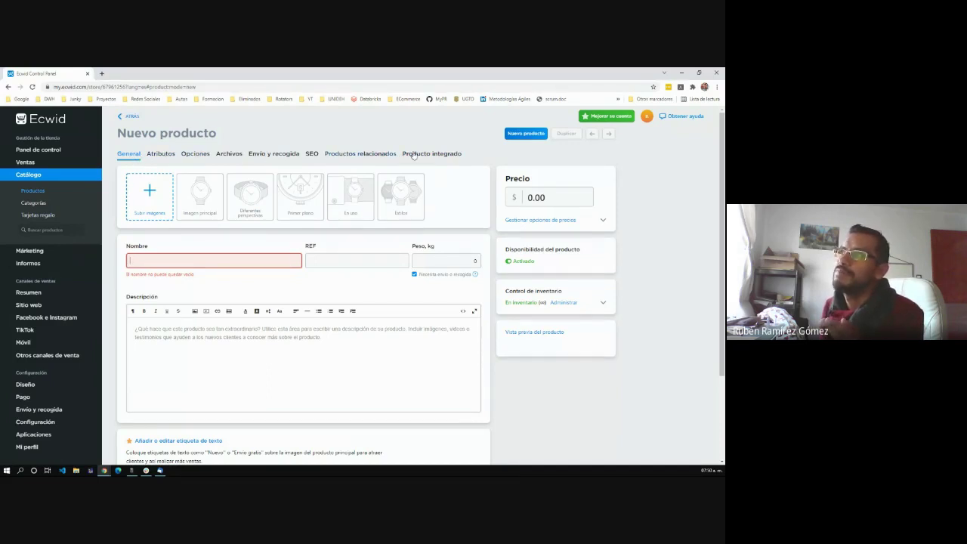
scroll(141, 302, down, 3)
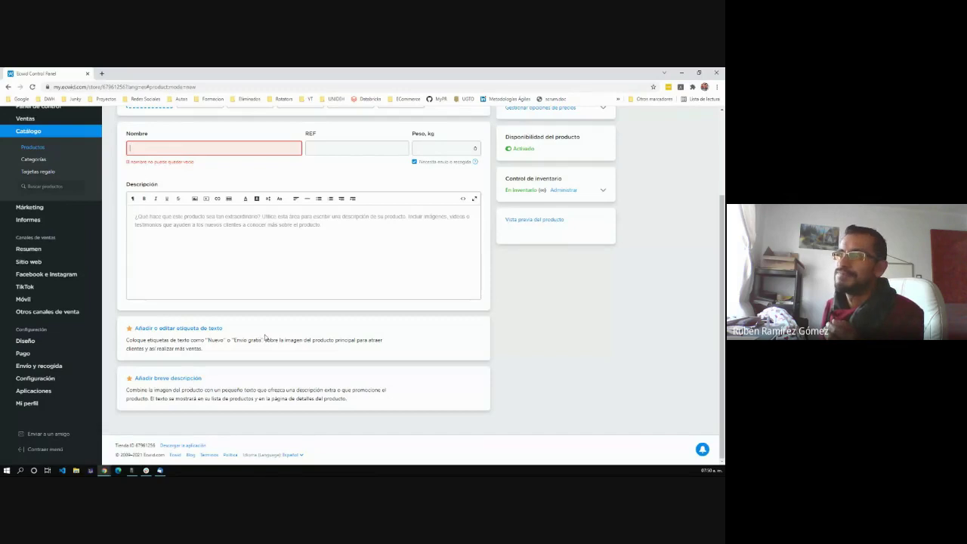
scroll(265, 337, up, 1)
scroll(269, 332, up, 1)
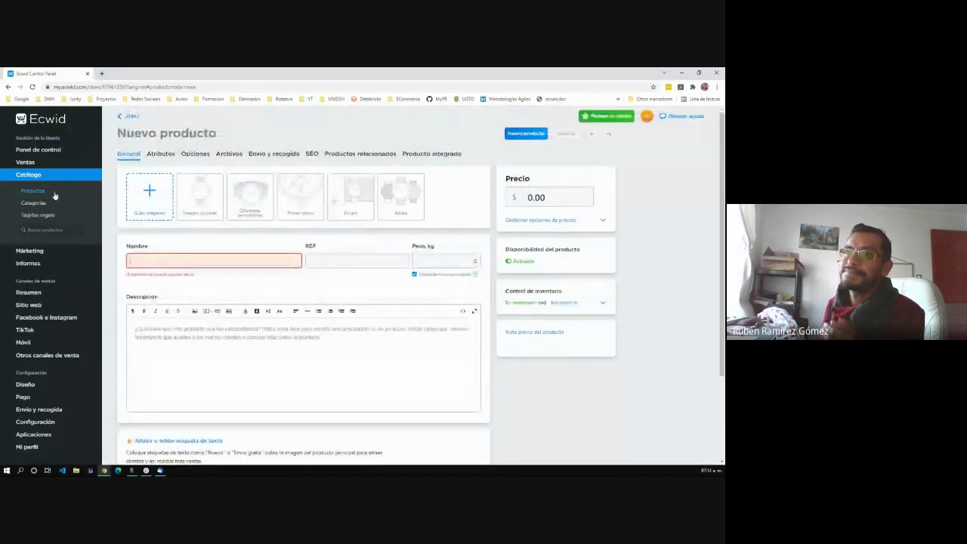
mouse_move(30, 252)
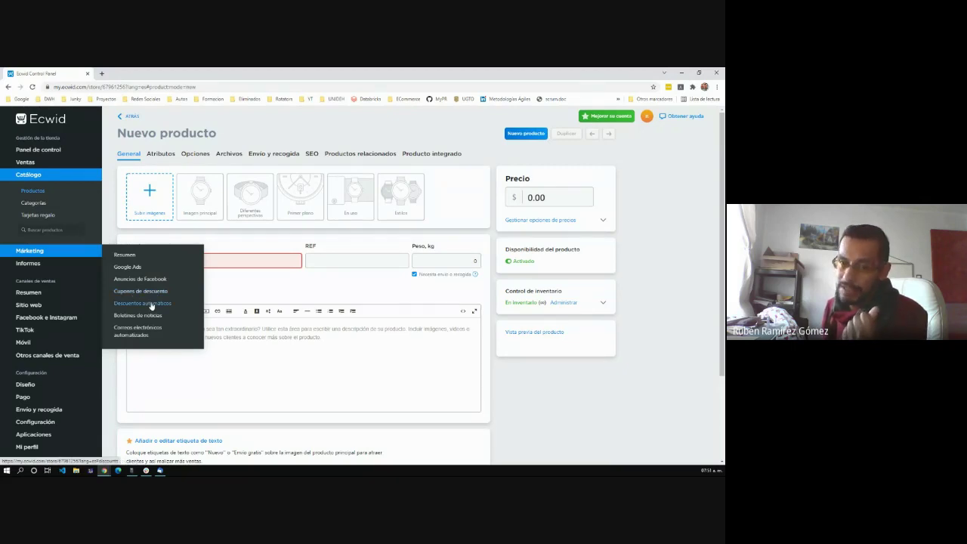
click(153, 306)
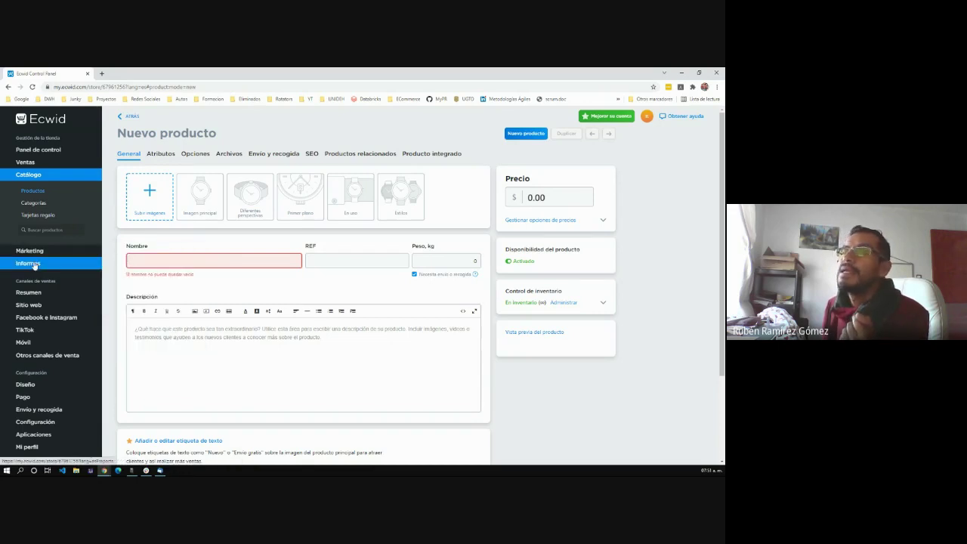
click(31, 263)
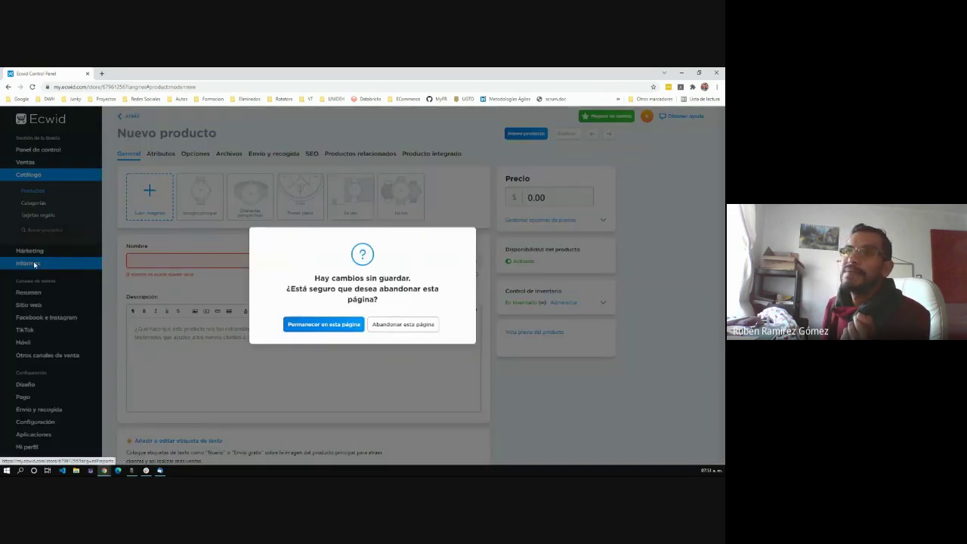
- Abandon the unfinished new product so the Informes y analíticas reports page loads
click(404, 325)
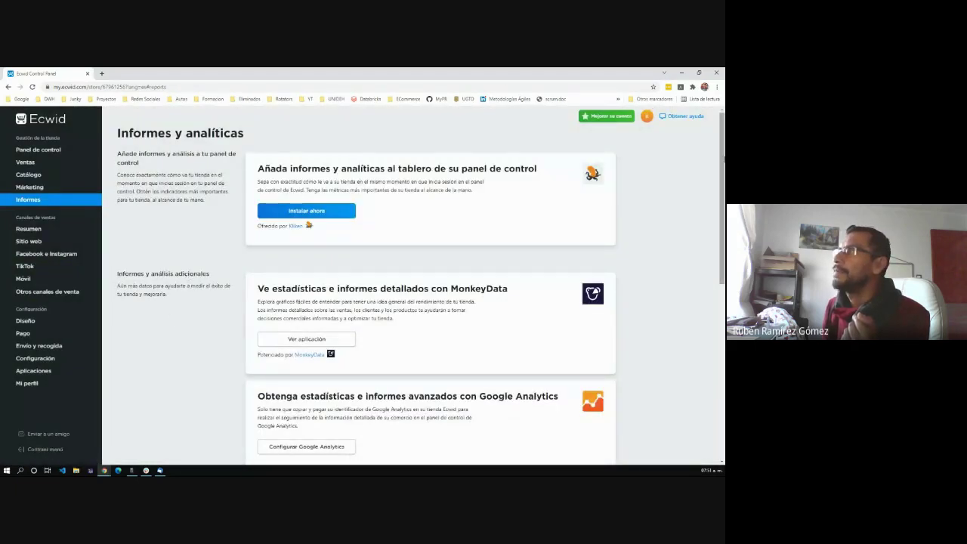
mouse_move(723, 159)
mouse_down()
mouse_move(722, 330)
mouse_move(717, 146)
mouse_up()
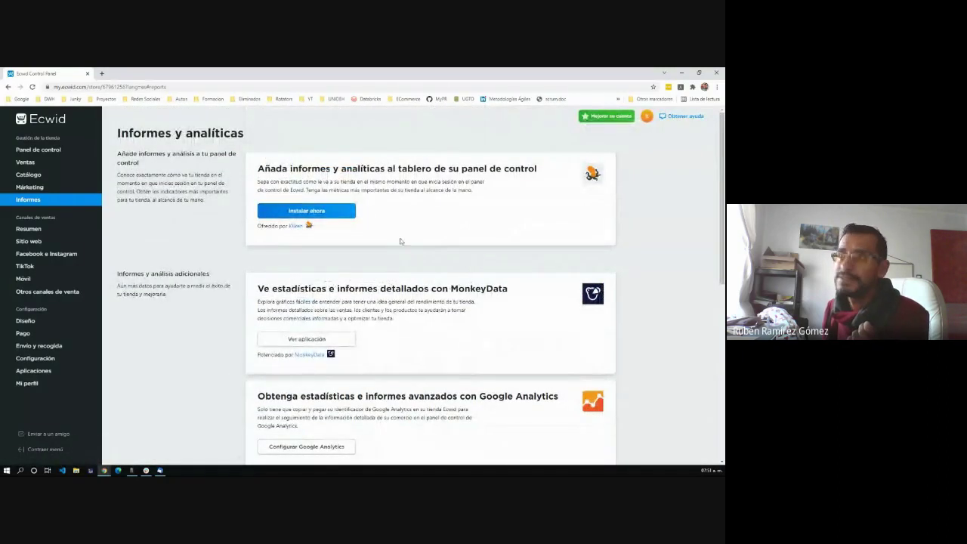
click(35, 230)
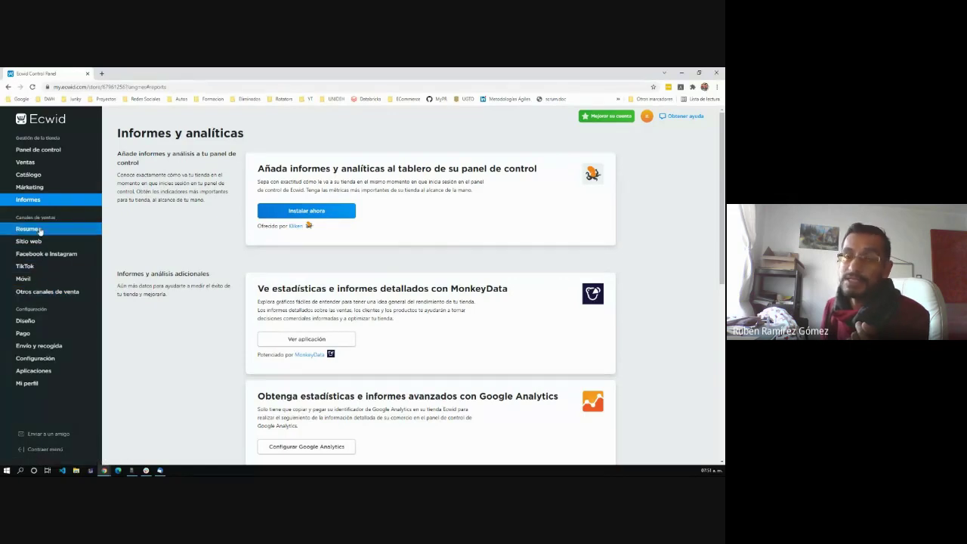
- Open Canales de venta > Resumen and browse the website, Facebook, Instagram and mobile channel cards
click(40, 231)
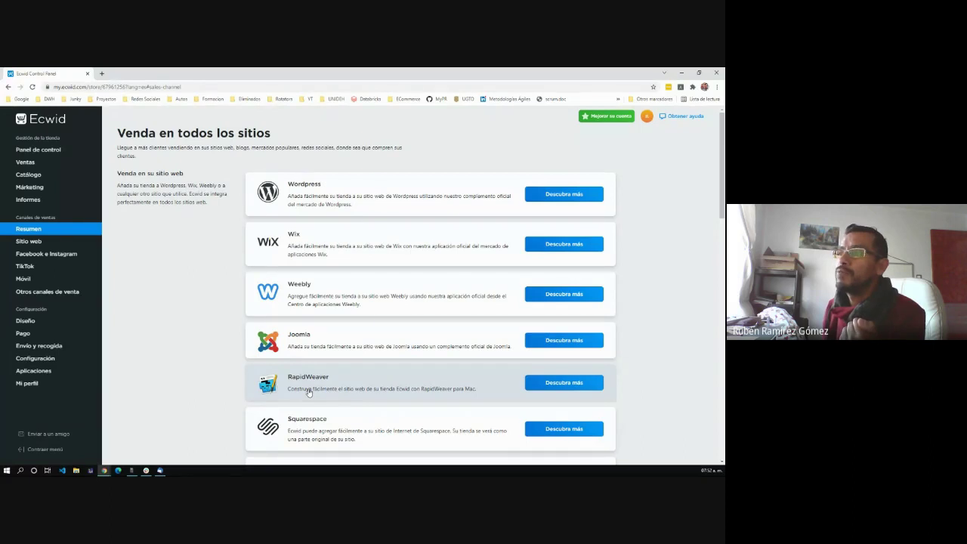
scroll(308, 392, down, 5)
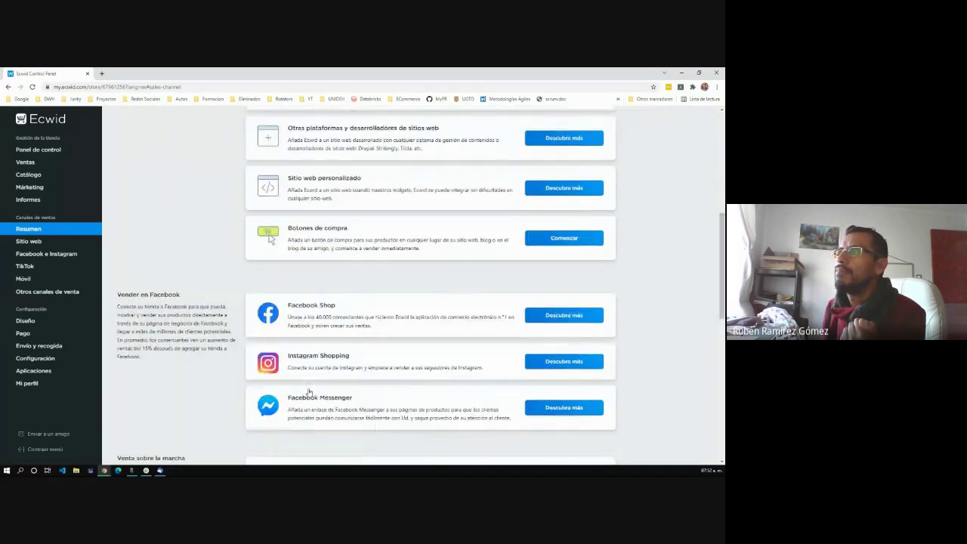
scroll(317, 272, up, 3)
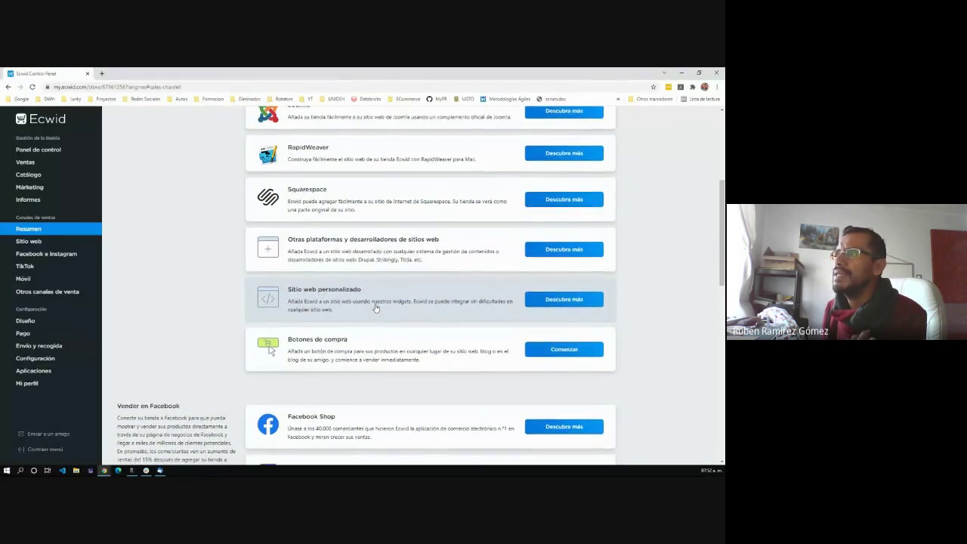
scroll(375, 303, down, 1)
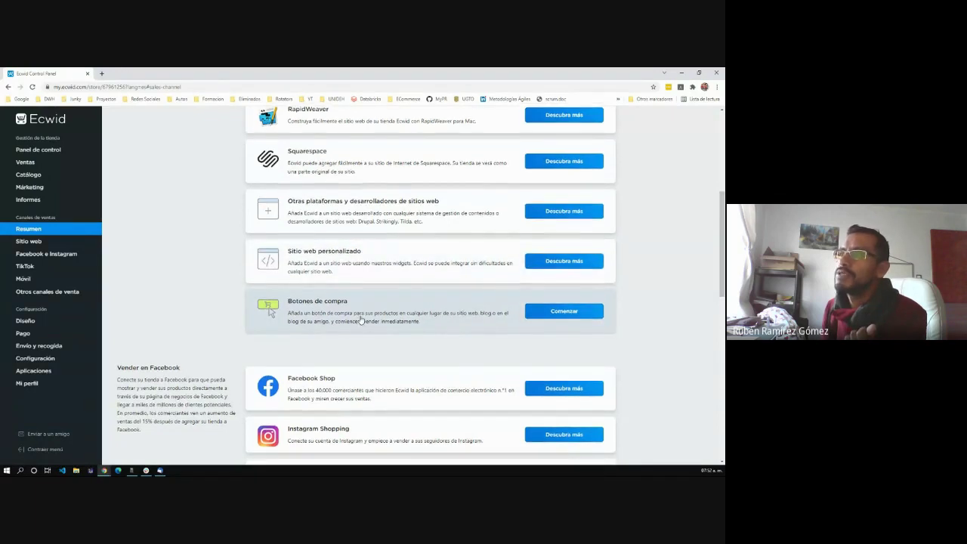
scroll(361, 321, down, 5)
scroll(355, 313, up, 1)
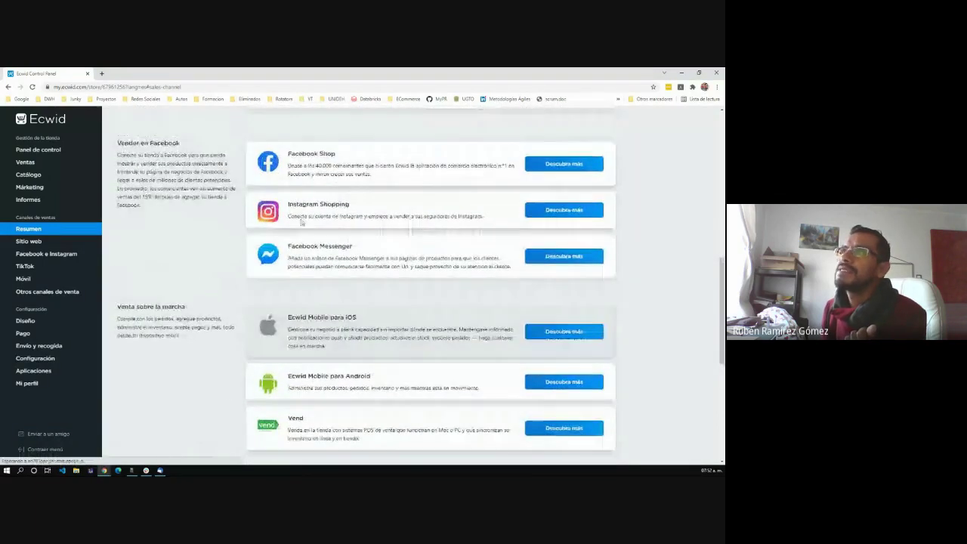
drag(117, 142, 169, 214)
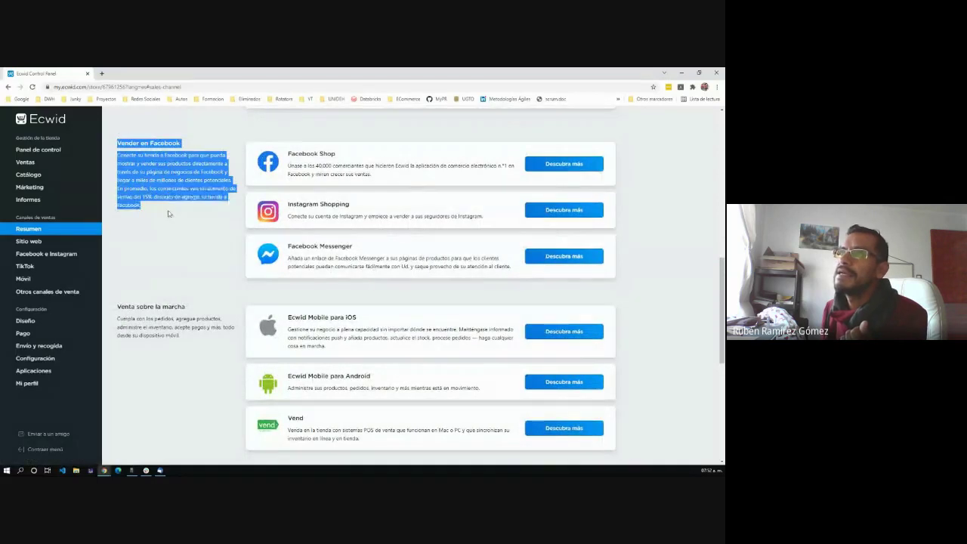
click(168, 211)
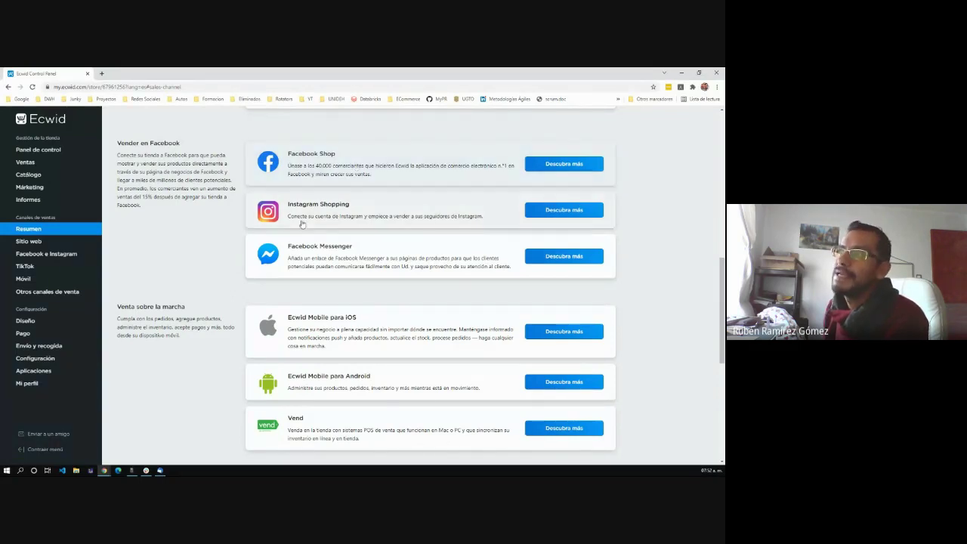
scroll(195, 271, down, 5)
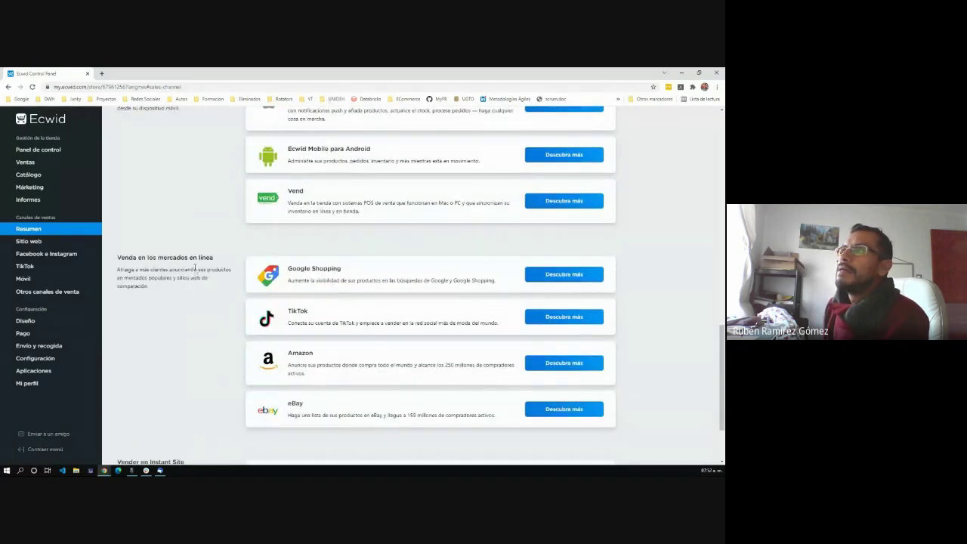
scroll(195, 268, up, 1)
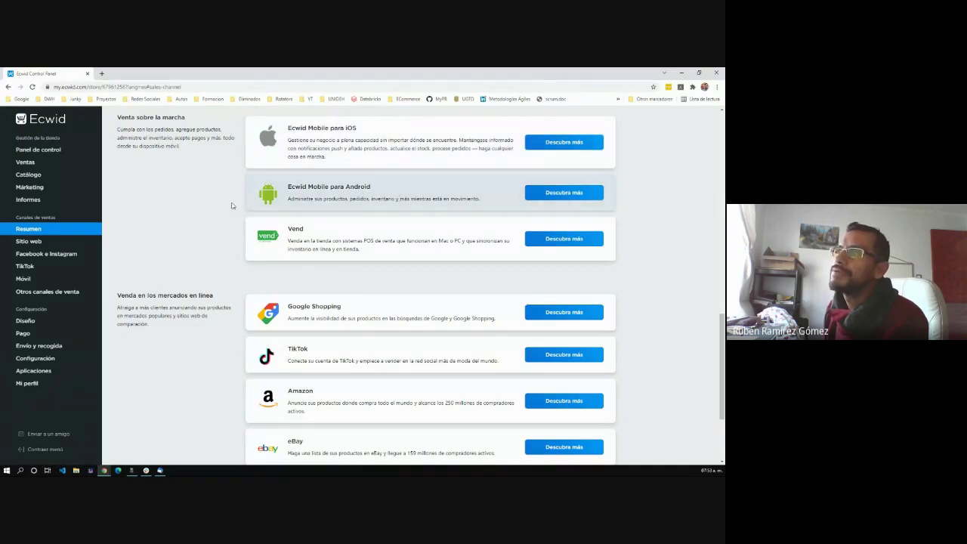
scroll(218, 225, down, 4)
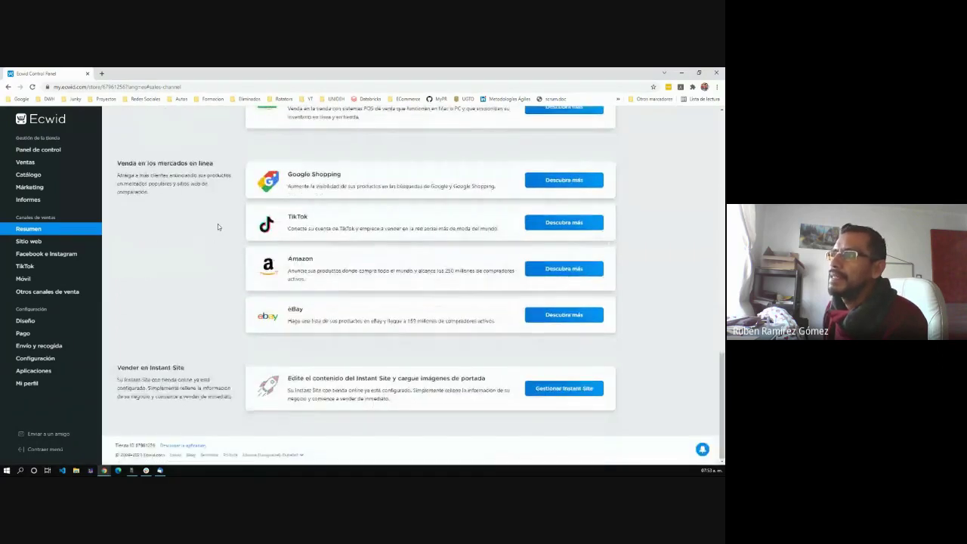
scroll(217, 225, up, 1)
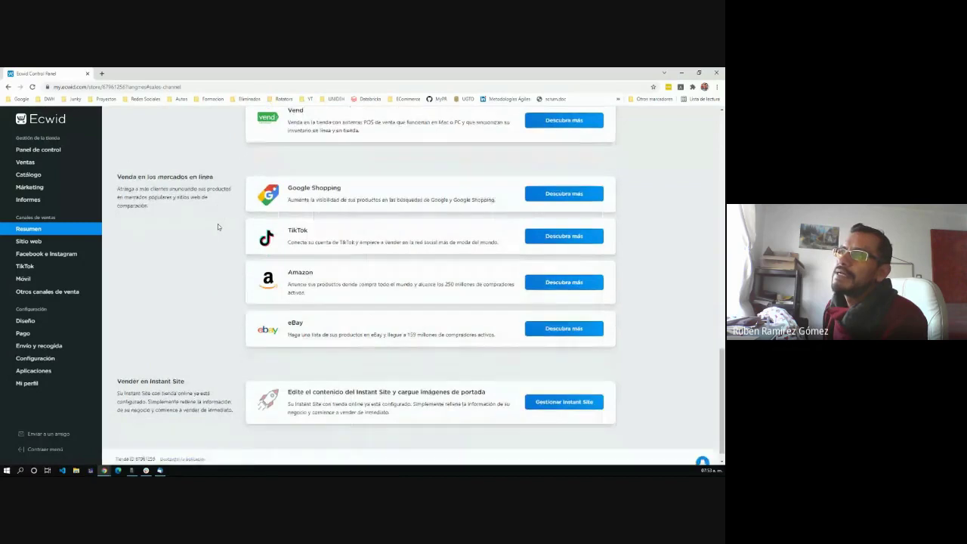
scroll(218, 225, down, 1)
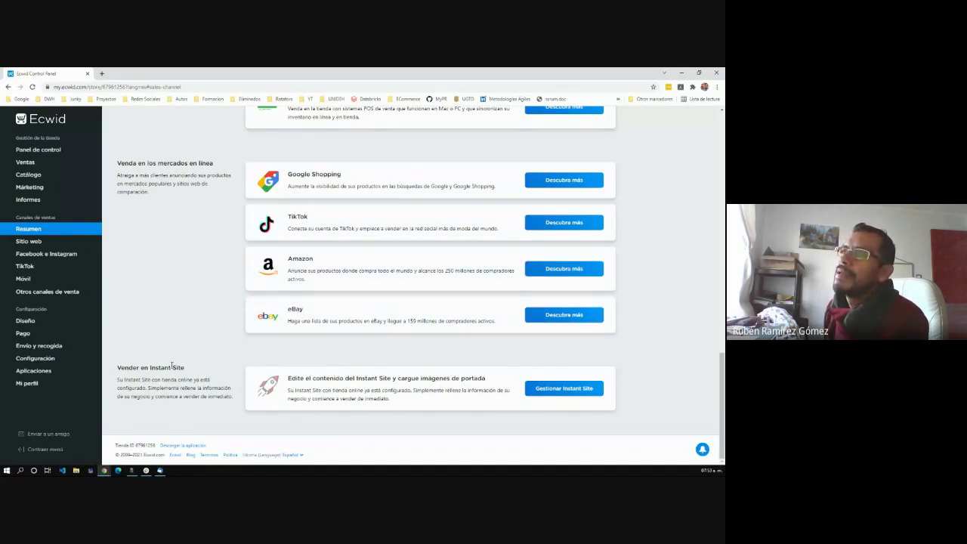
scroll(173, 366, up, 1)
scroll(172, 368, down, 1)
scroll(173, 369, up, 1)
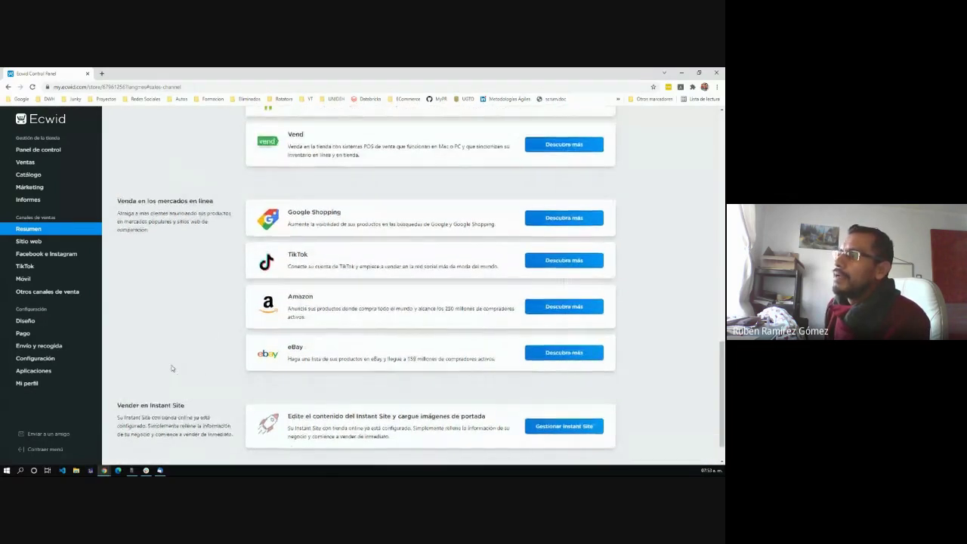
scroll(454, 363, down, 1)
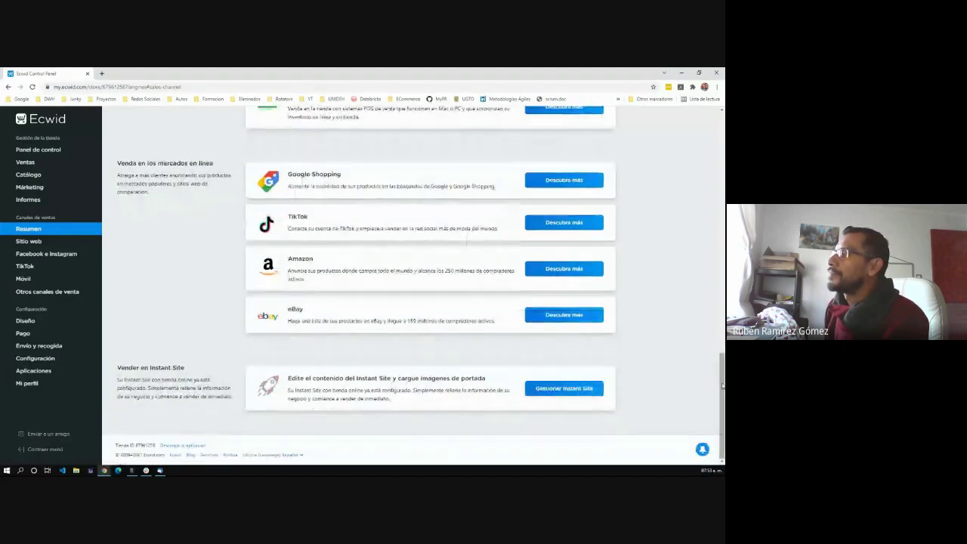
drag(724, 386, 702, 136)
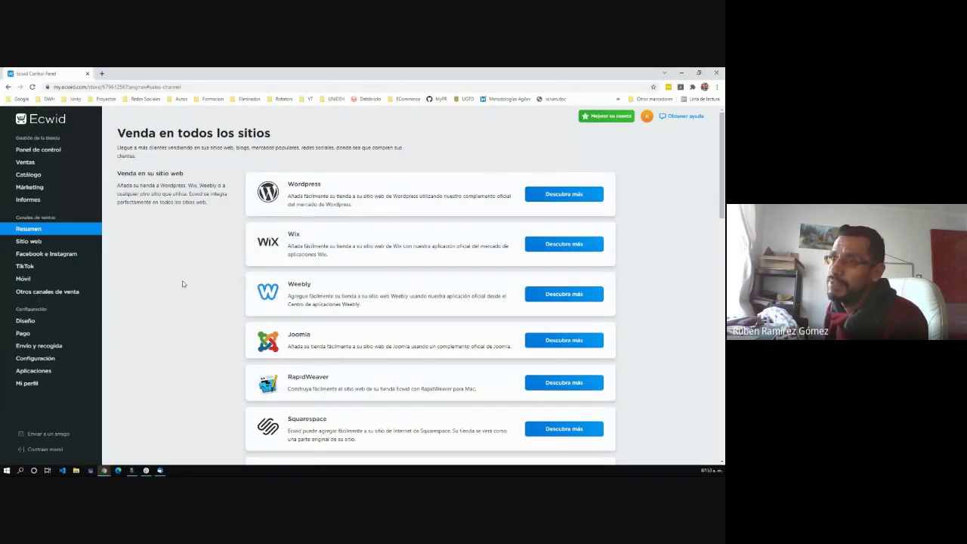
- Open the Diseño settings and scroll down to the product image options
click(33, 322)
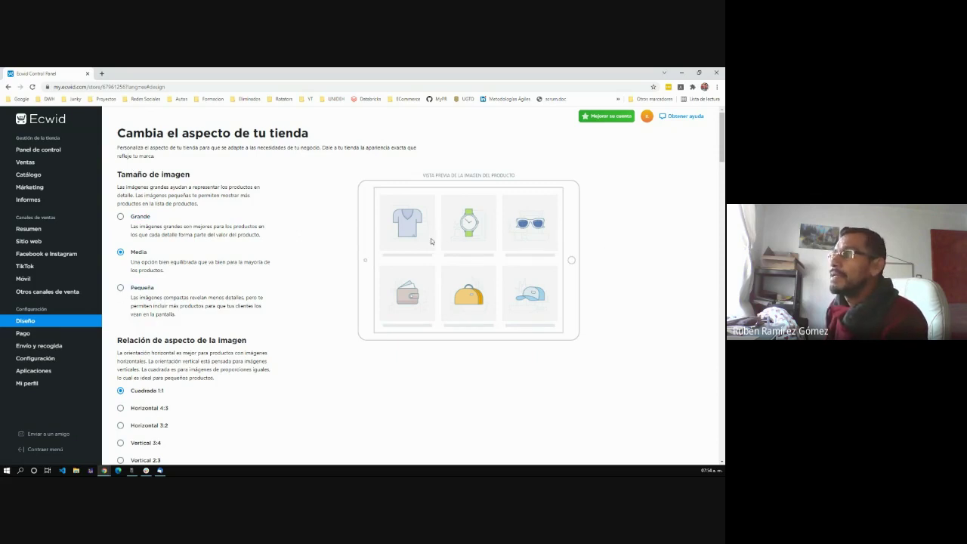
scroll(173, 305, down, 2)
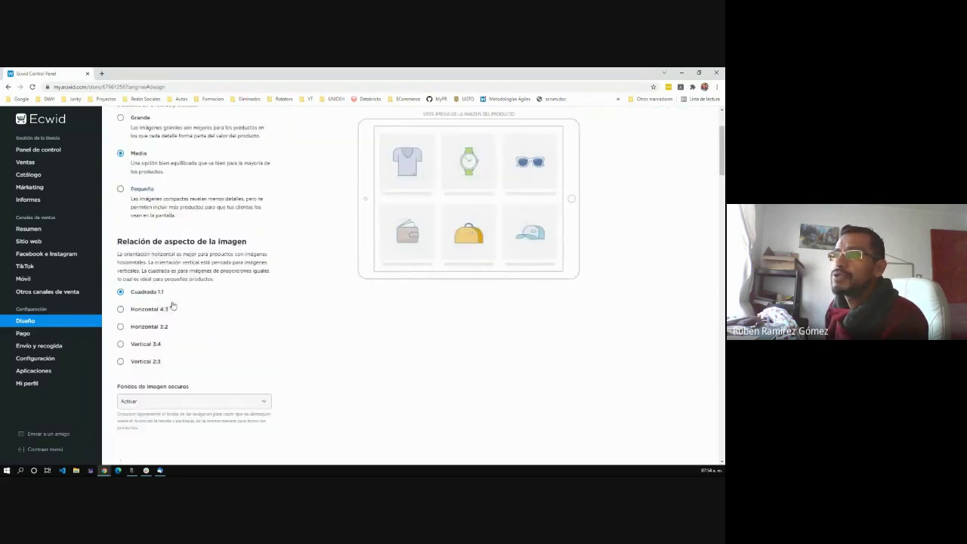
scroll(173, 305, down, 1)
- Try Horizontal 4:3, Horizontal 3:2 and Vertical 3:4 image ratios, then restore Cuadrada 1:1
click(140, 258)
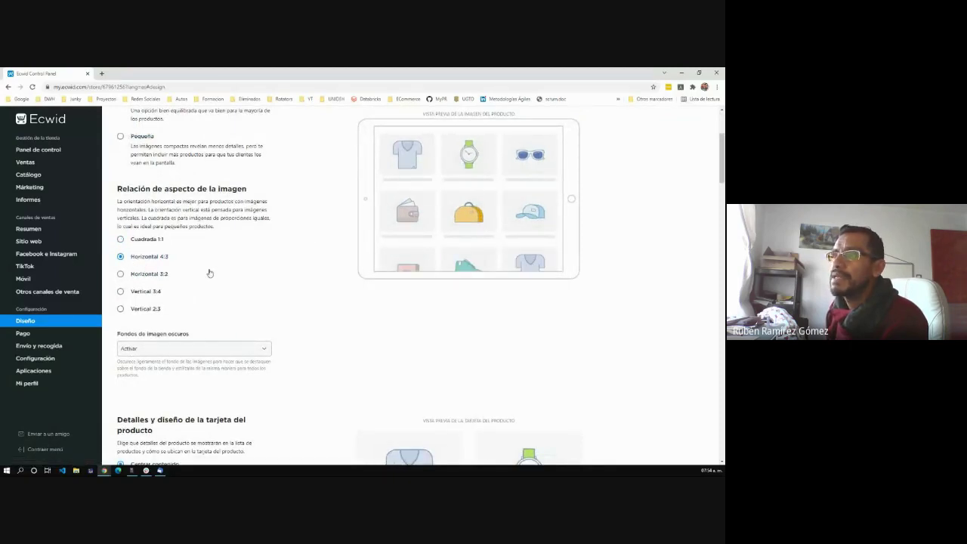
click(144, 275)
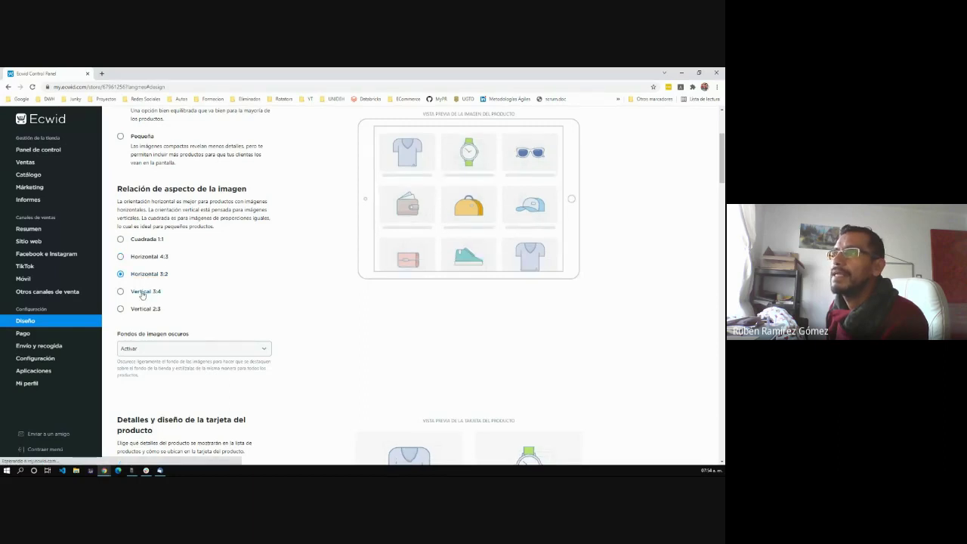
click(142, 293)
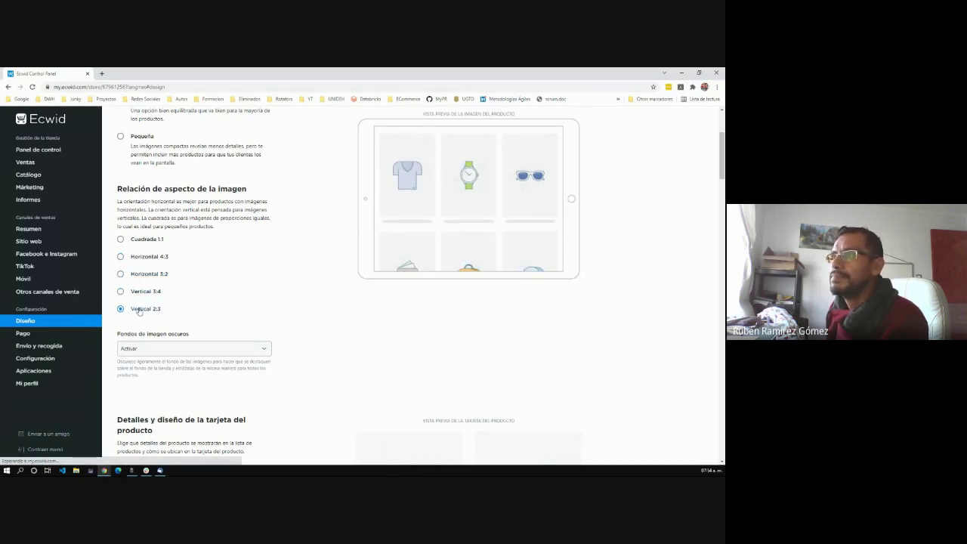
click(120, 240)
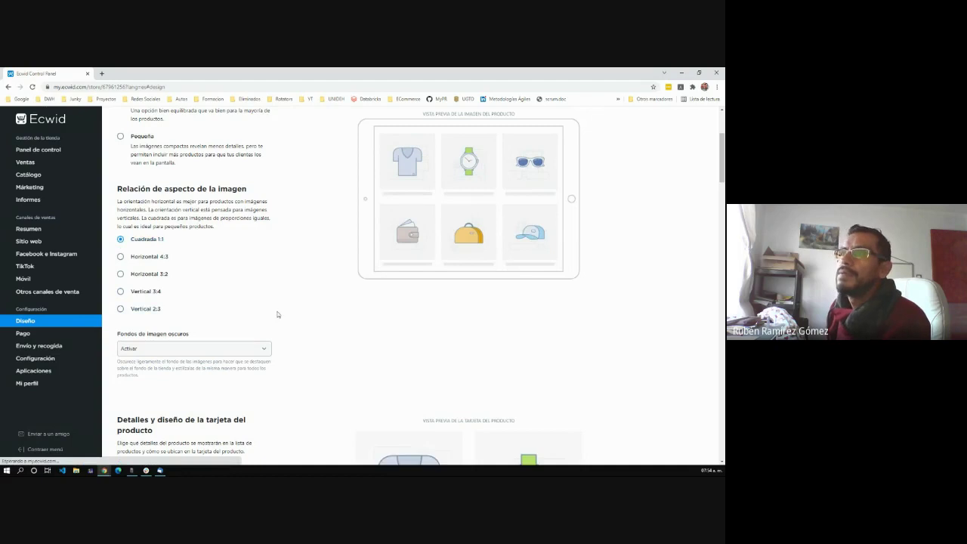
scroll(277, 315, up, 2)
scroll(277, 315, down, 2)
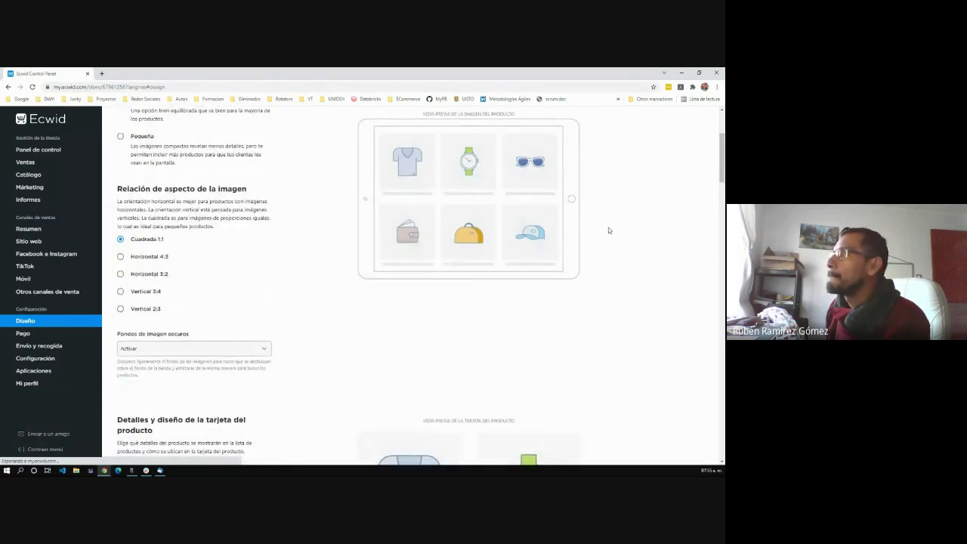
drag(722, 167, 721, 205)
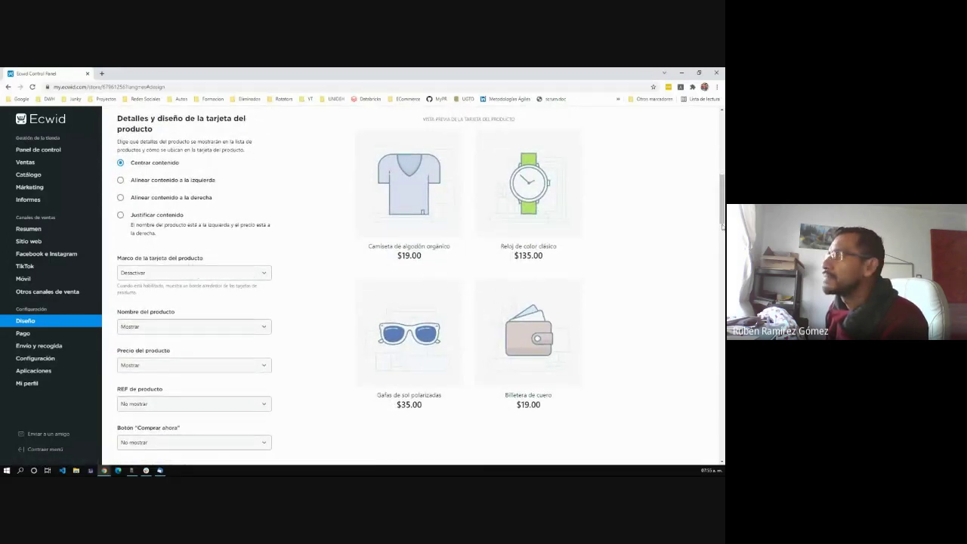
drag(724, 225, 716, 314)
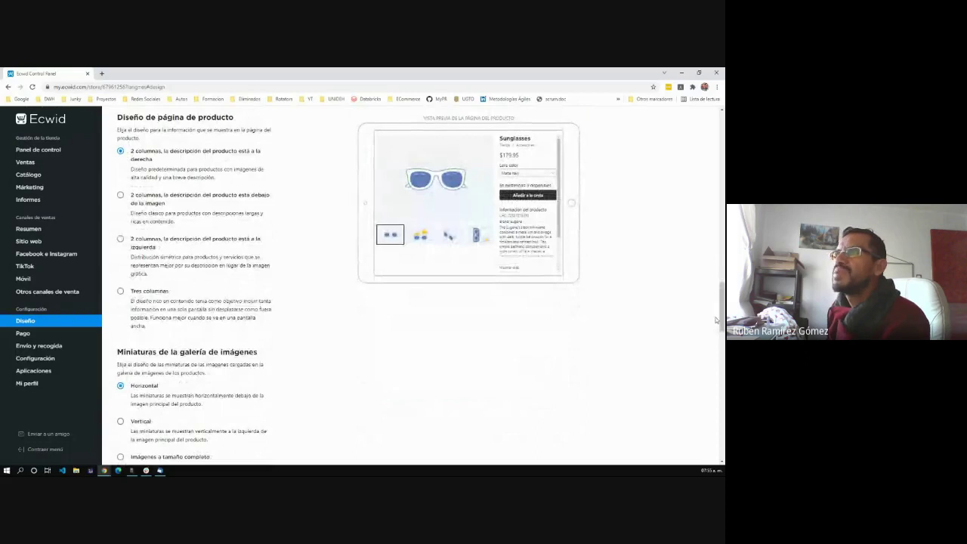
click(119, 198)
click(120, 241)
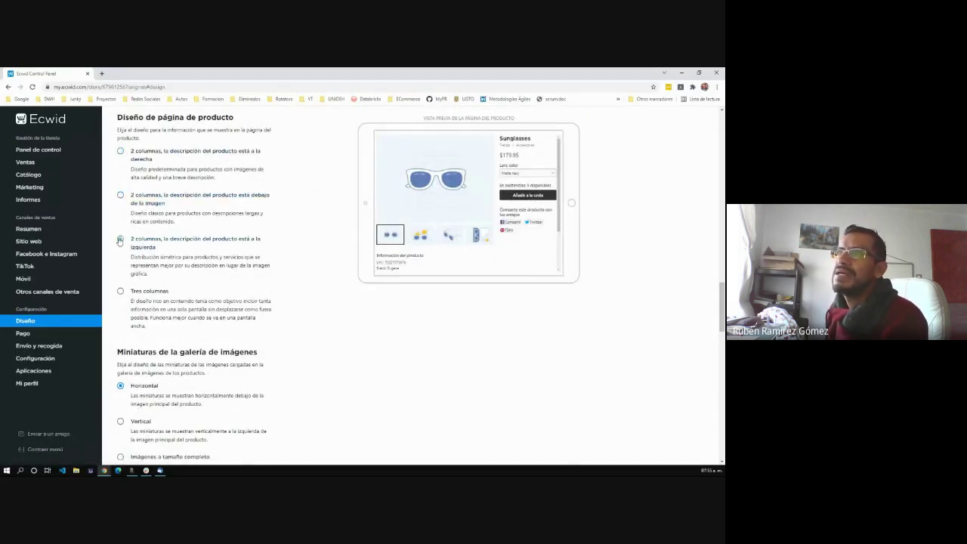
click(121, 292)
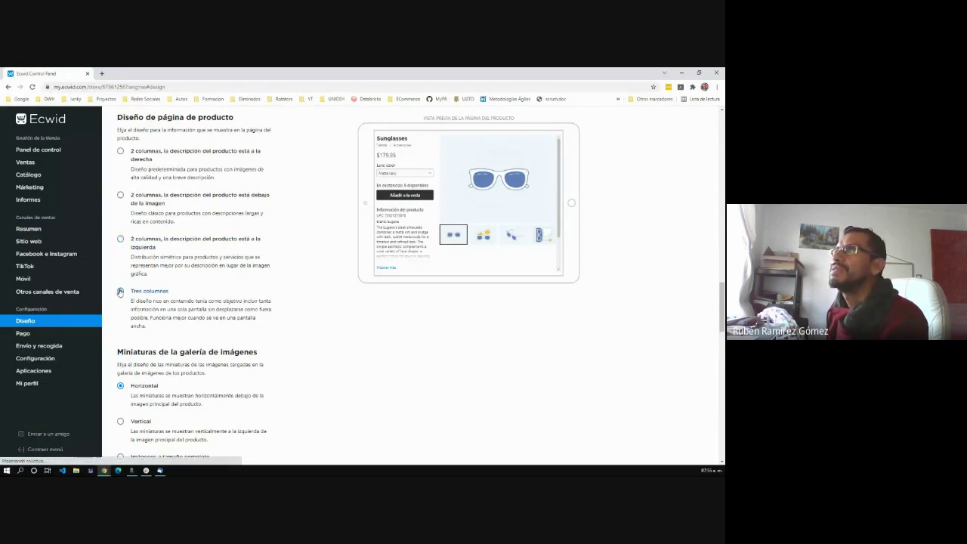
click(121, 152)
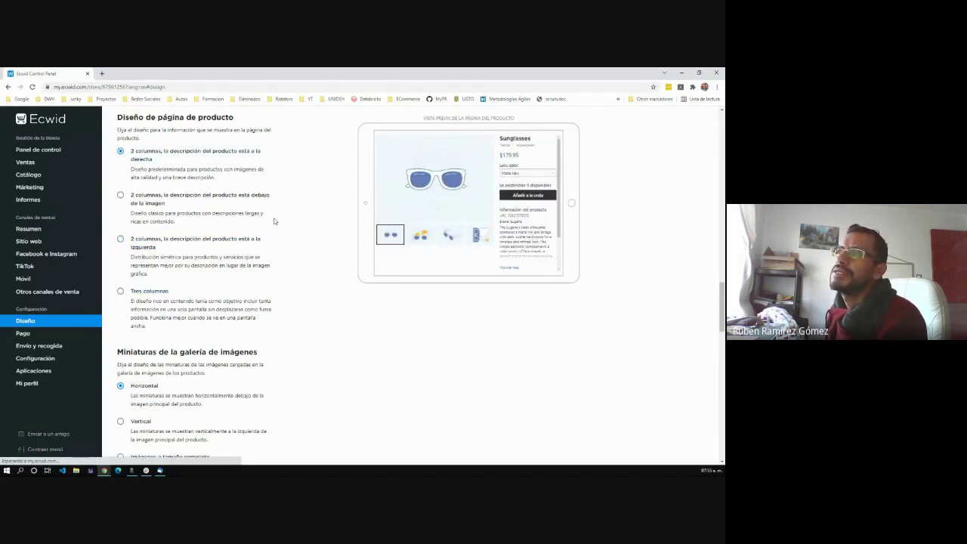
drag(723, 308, 723, 393)
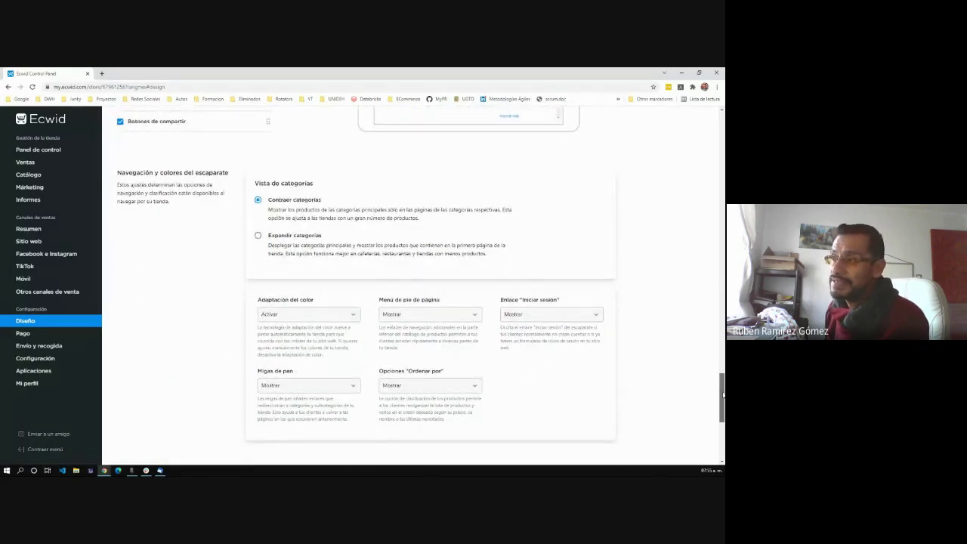
drag(724, 393, 723, 434)
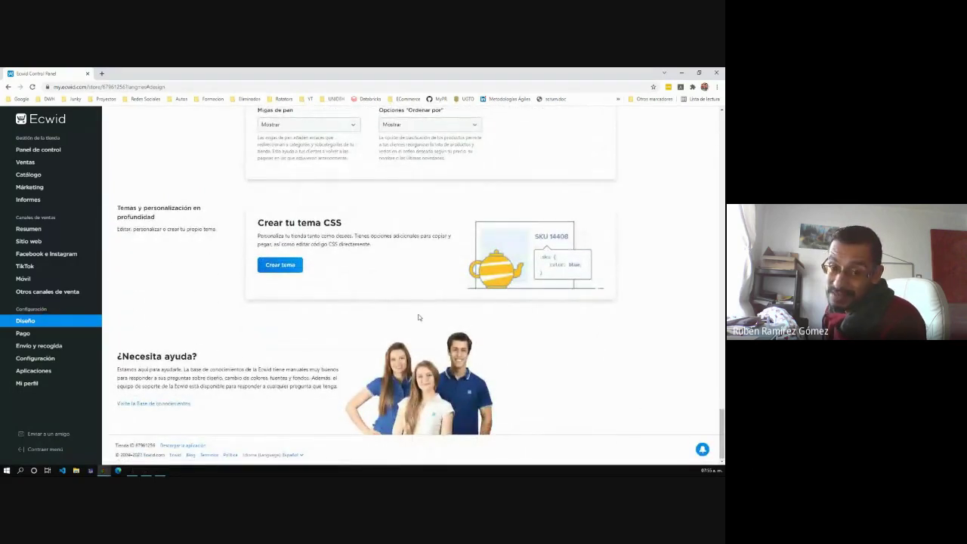
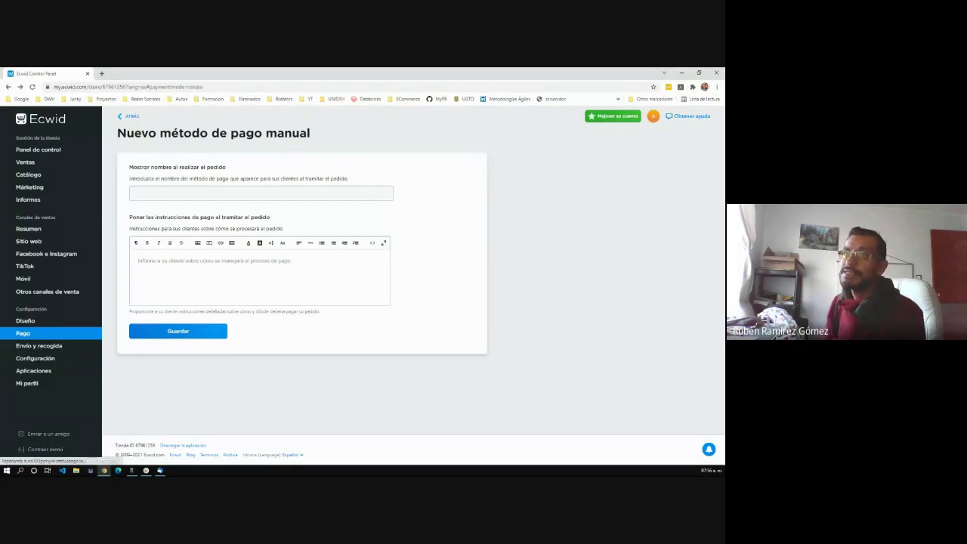
- Go back to the Pago overview and highlight the 'Tarjetas de crédito y débito' option
click(8, 87)
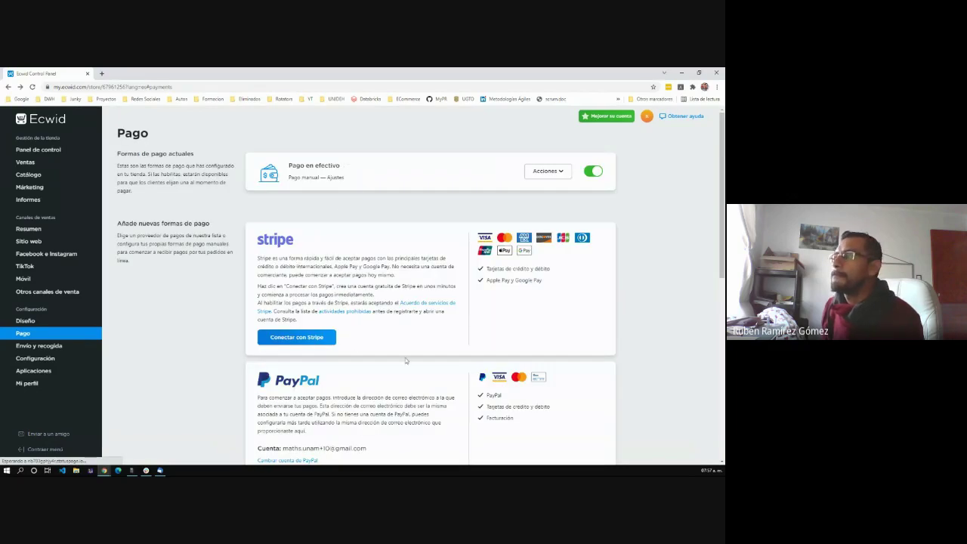
scroll(338, 210, down, 5)
scroll(421, 286, down, 6)
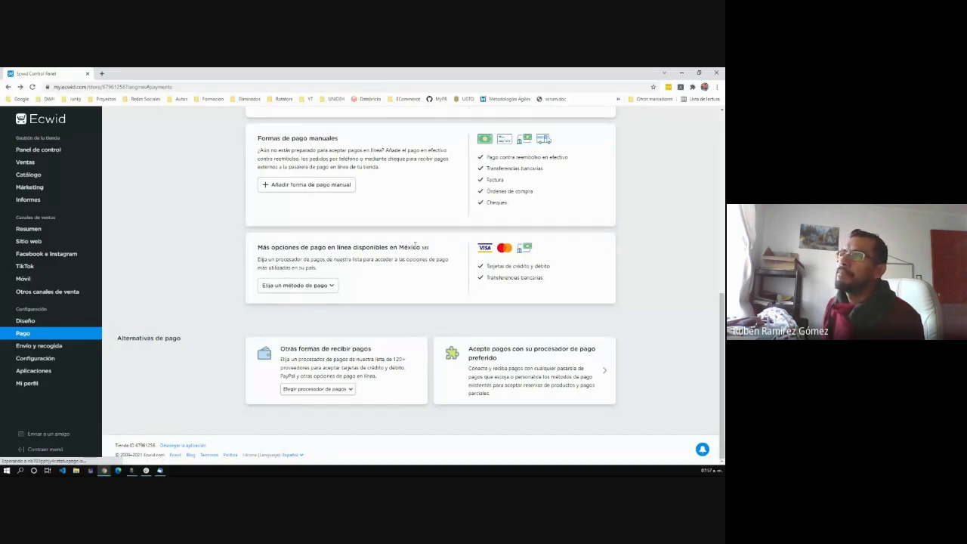
drag(488, 266, 552, 266)
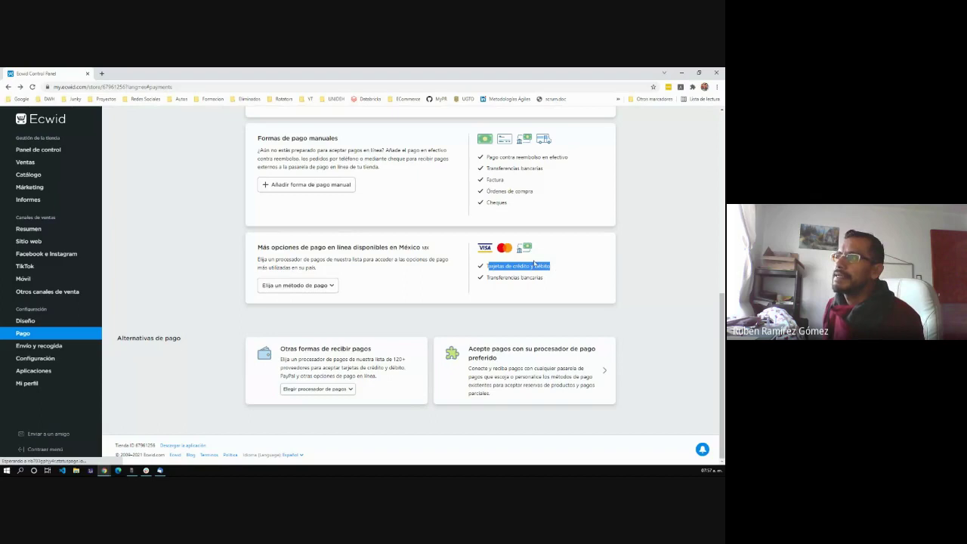
click(334, 261)
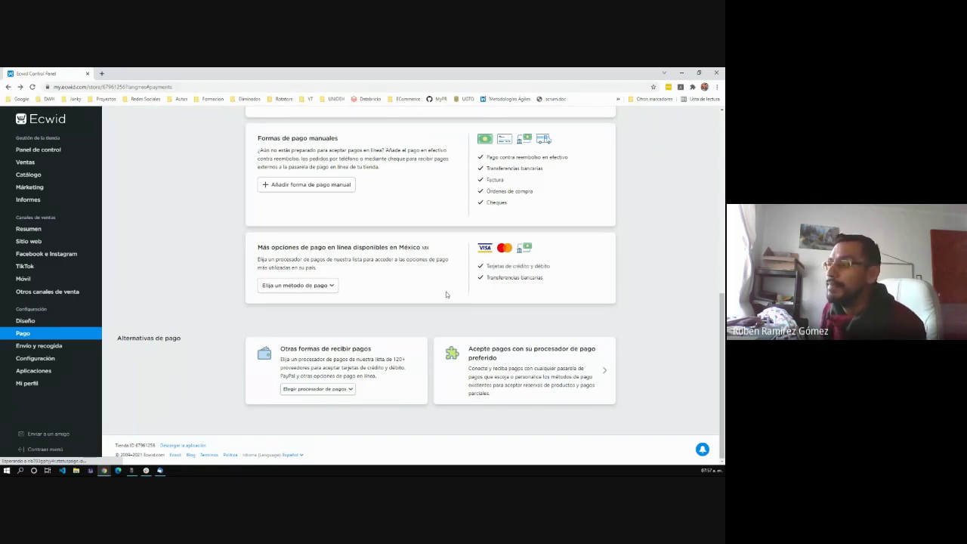
- Open Envío y recogida and highlight its first two shipping features
click(34, 348)
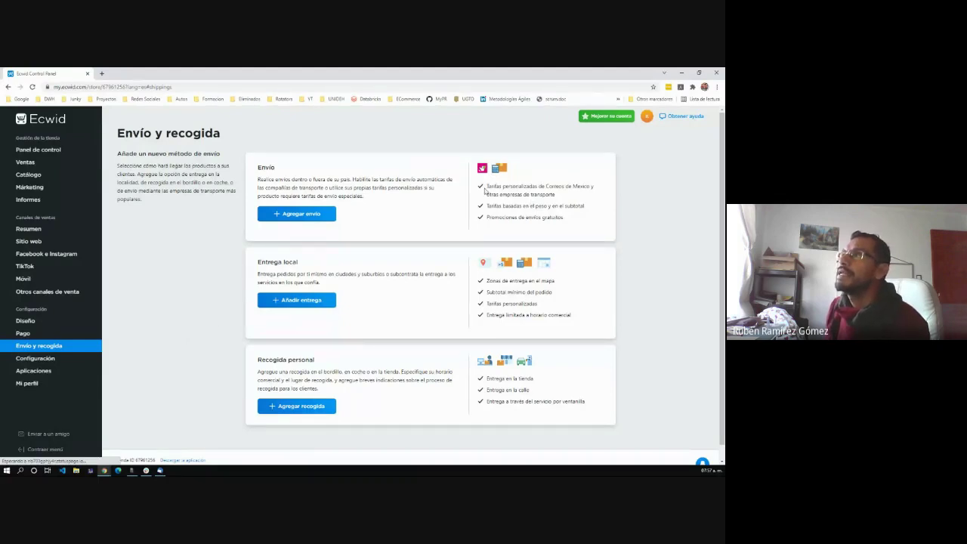
drag(484, 189, 583, 208)
click(587, 216)
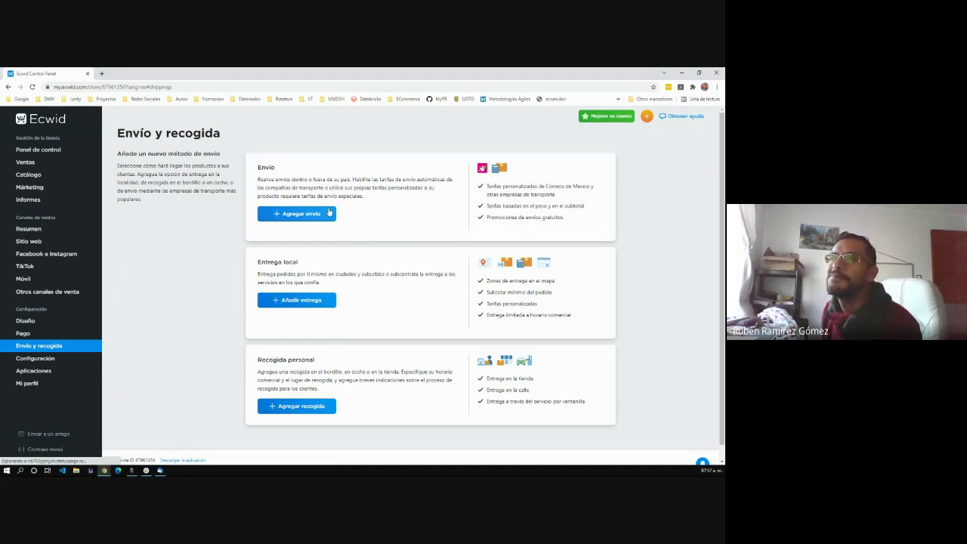
- Open Configuración general and scroll through store name, company details, address and social media sections
click(46, 359)
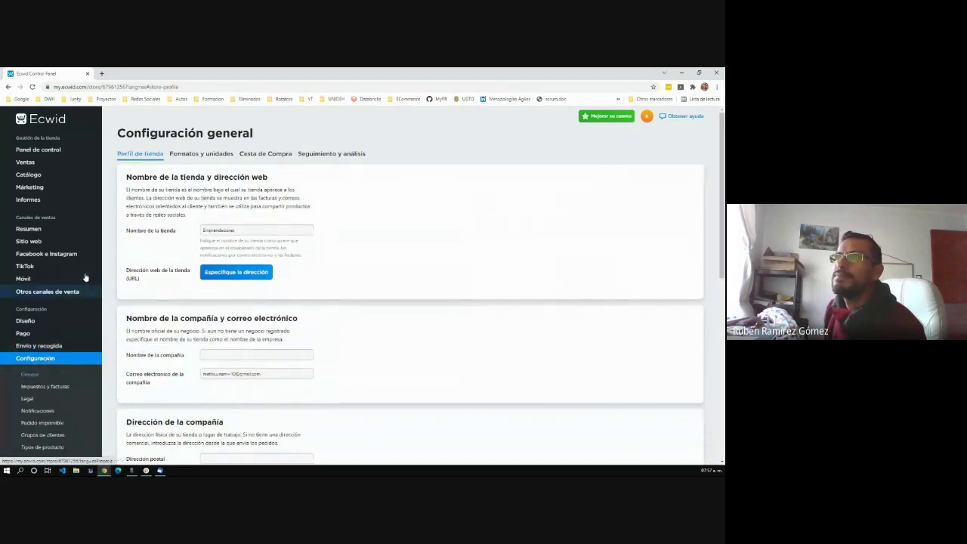
scroll(717, 181, down, 1)
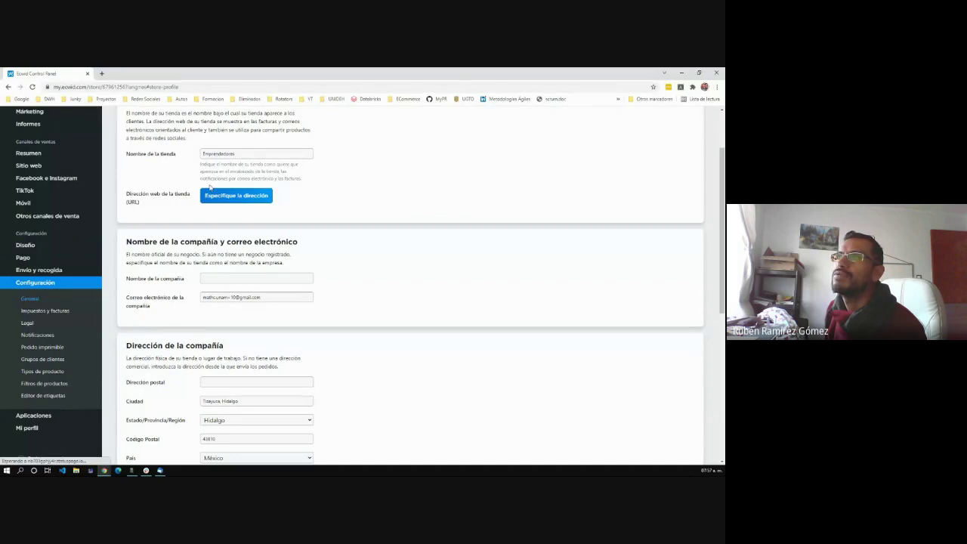
scroll(216, 275, up, 1)
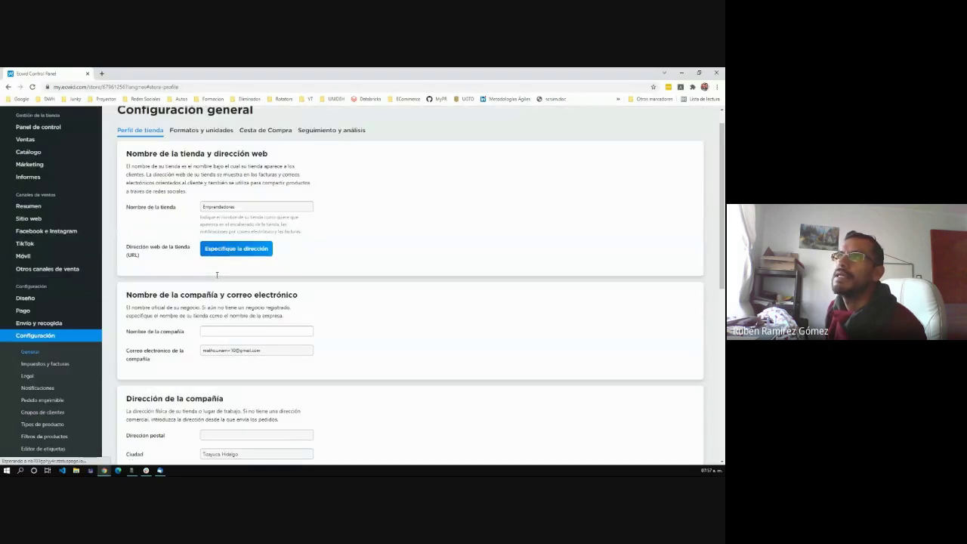
scroll(287, 329, down, 1)
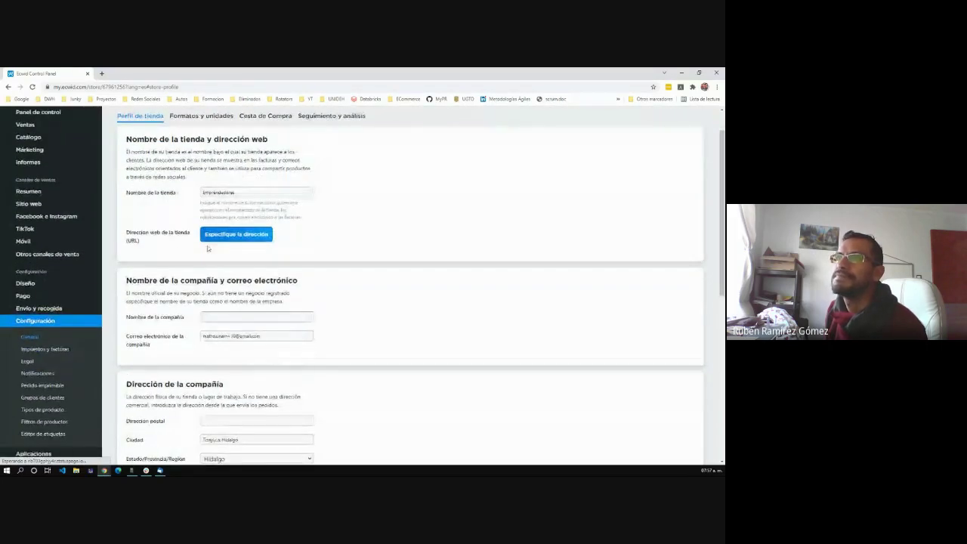
scroll(257, 328, down, 1)
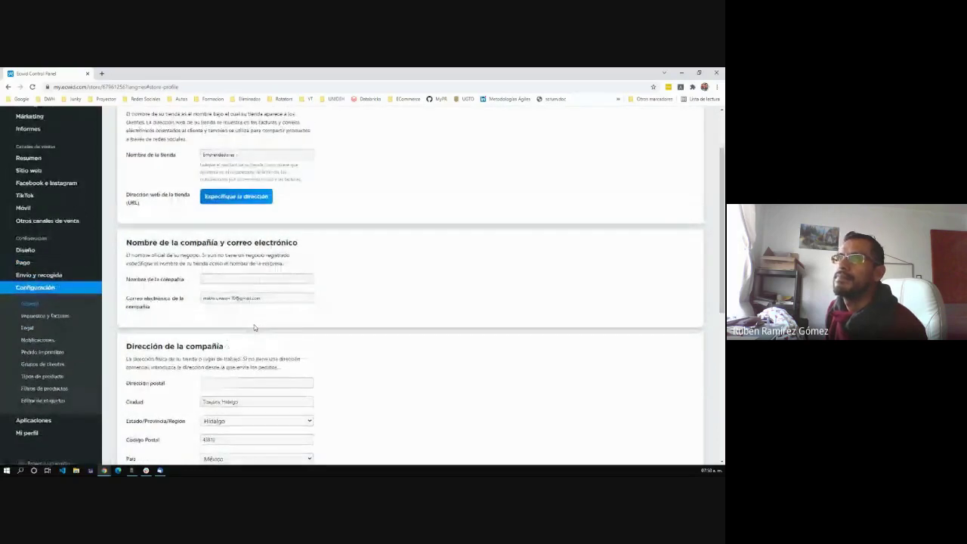
scroll(254, 328, up, 1)
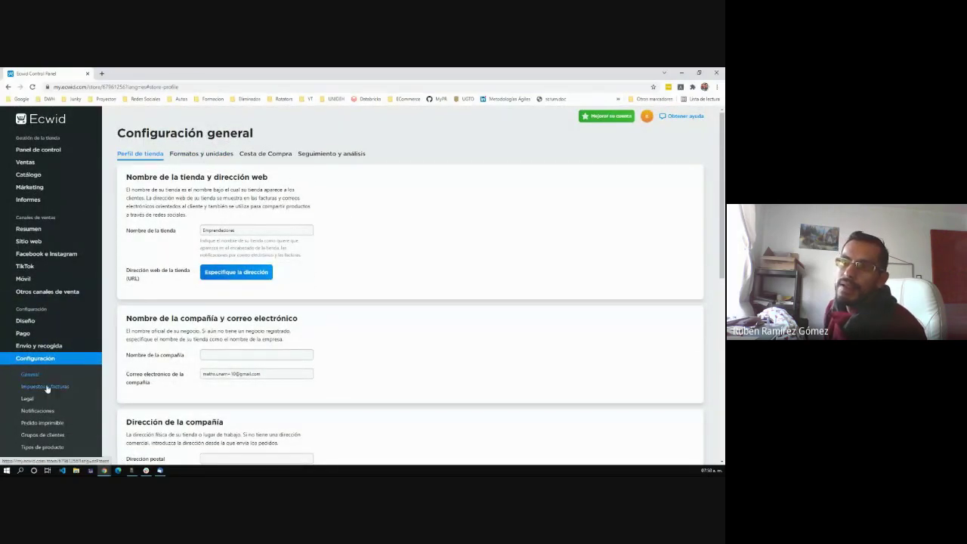
scroll(46, 389, down, 1)
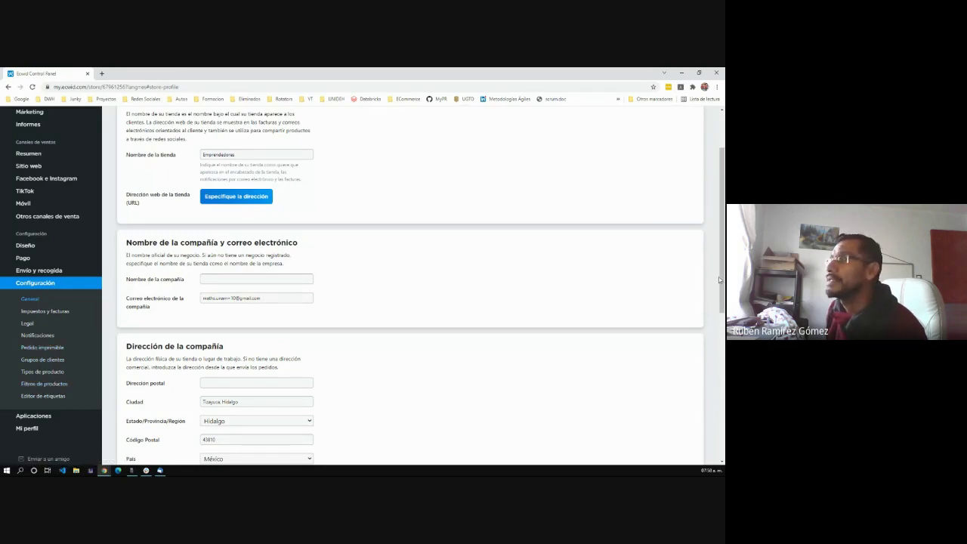
scroll(719, 276, down, 5)
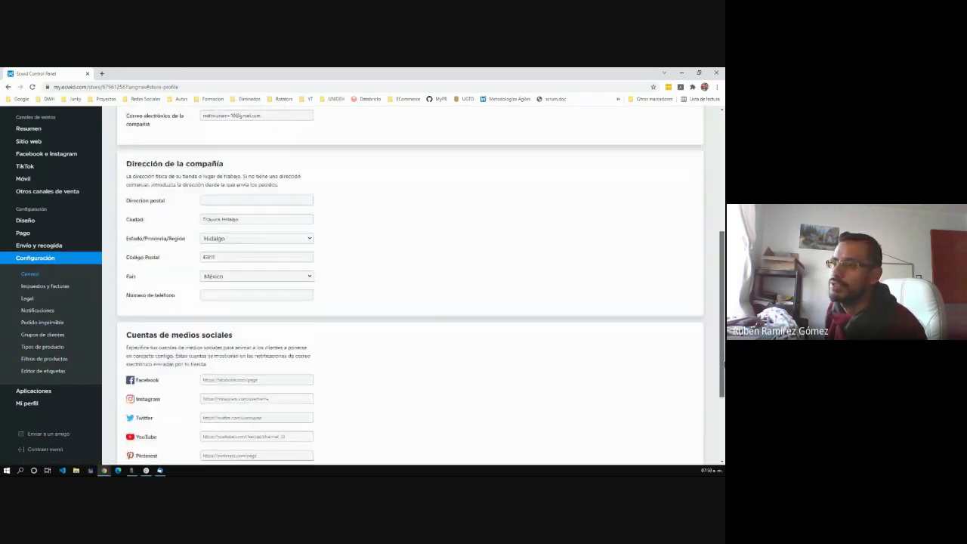
scroll(630, 373, down, 3)
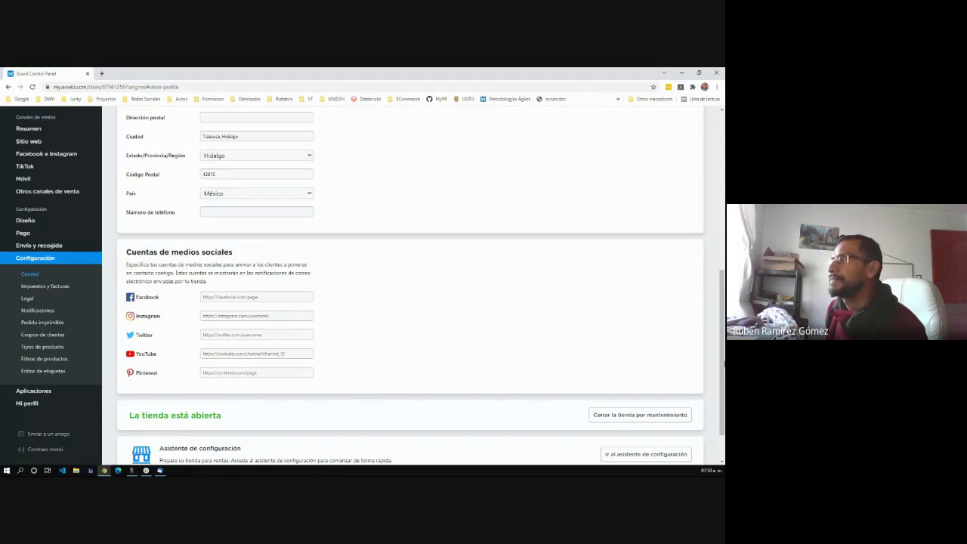
scroll(723, 363, down, 1)
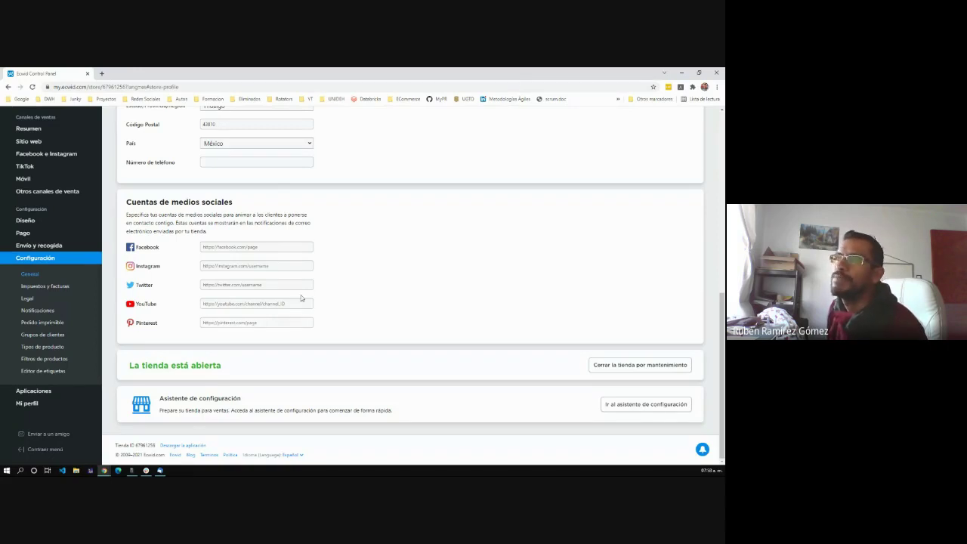
scroll(721, 302, up, 2)
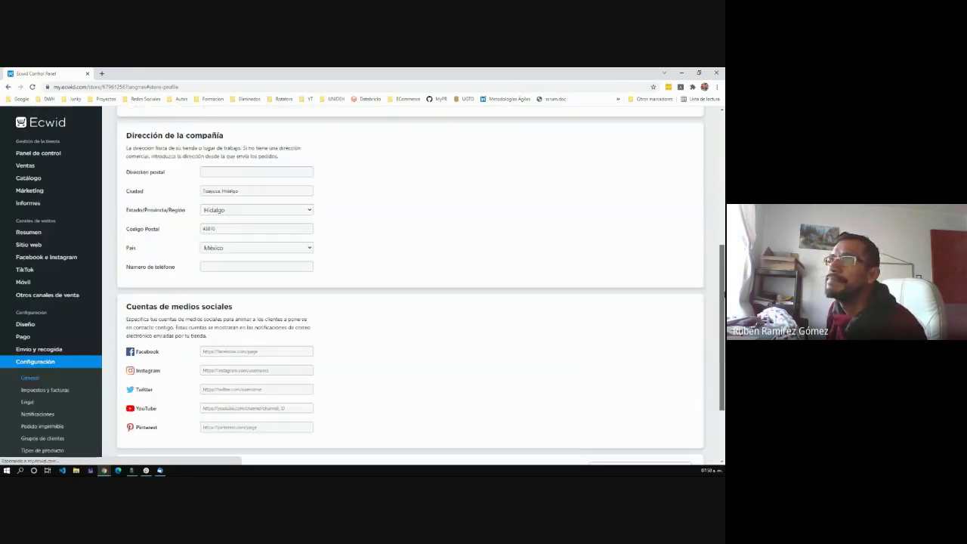
scroll(249, 205, up, 5)
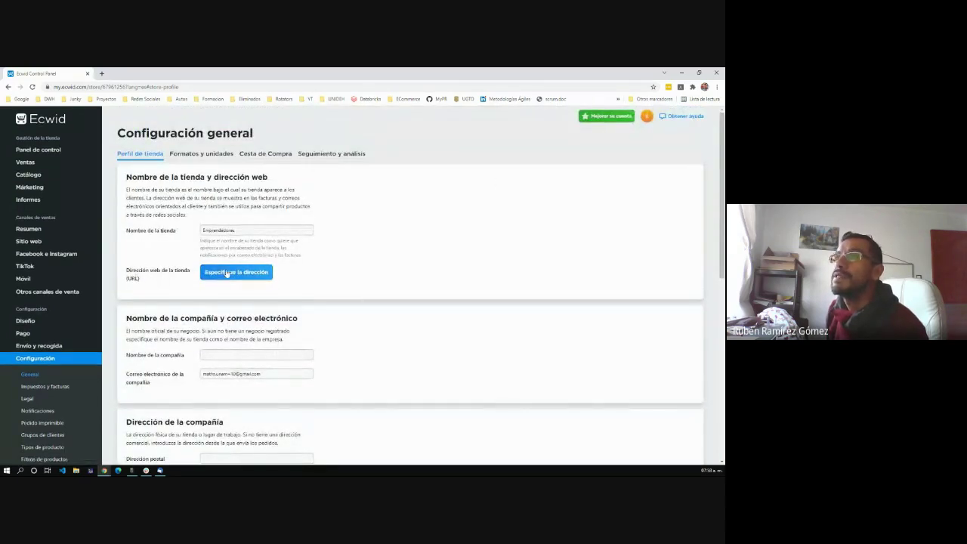
- Set the store web address to 'Estoy utilizando Instant Site', save, and open 'Visite Emprendedores'
click(226, 273)
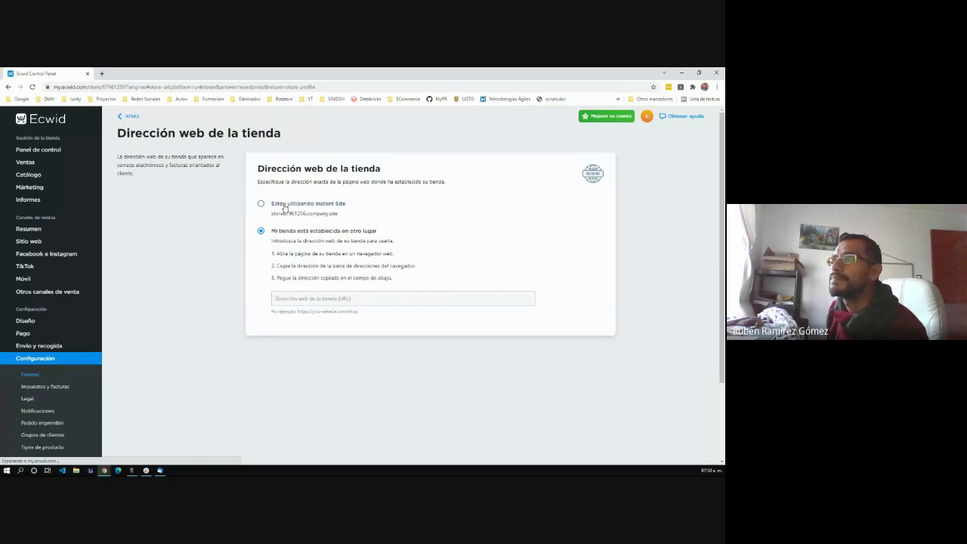
click(261, 204)
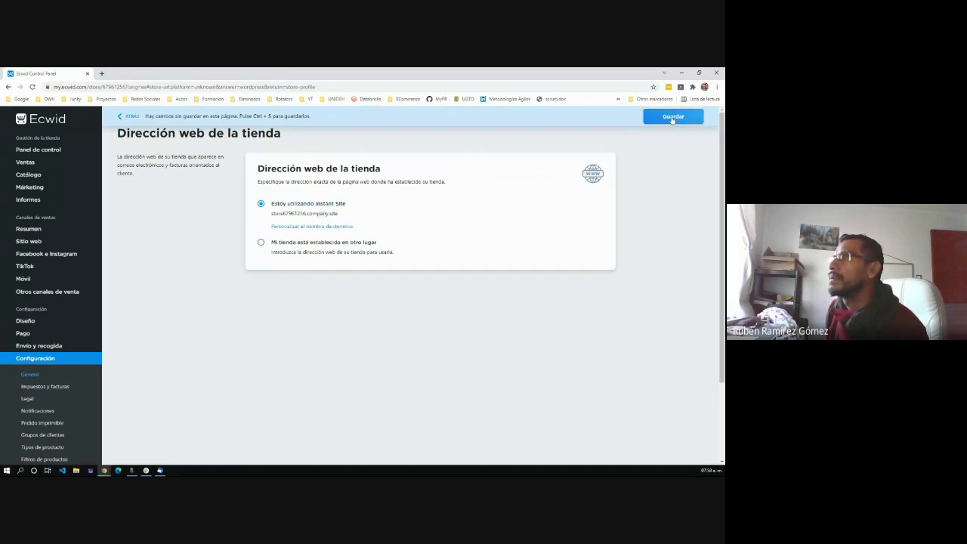
click(672, 118)
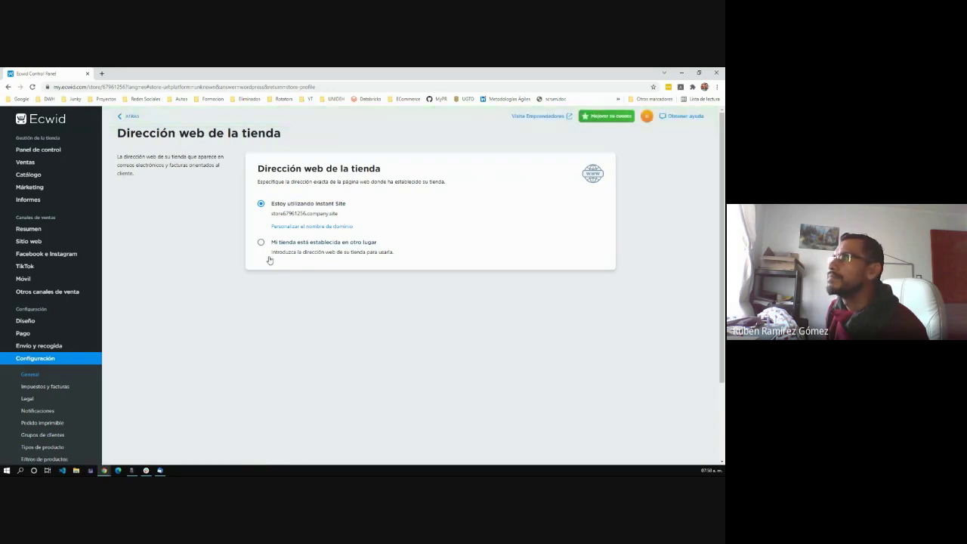
click(546, 117)
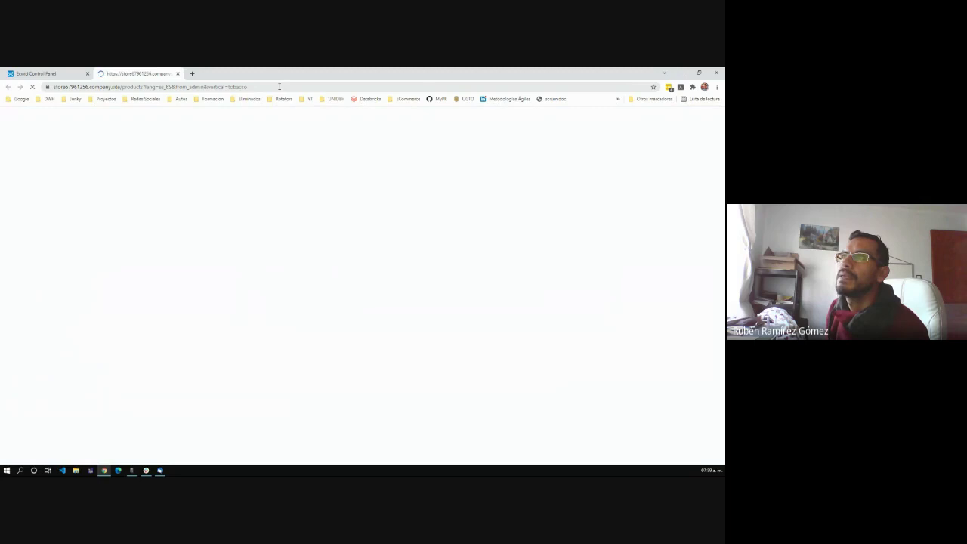
- Select the storefront's full web address in the browser address bar
click(278, 86)
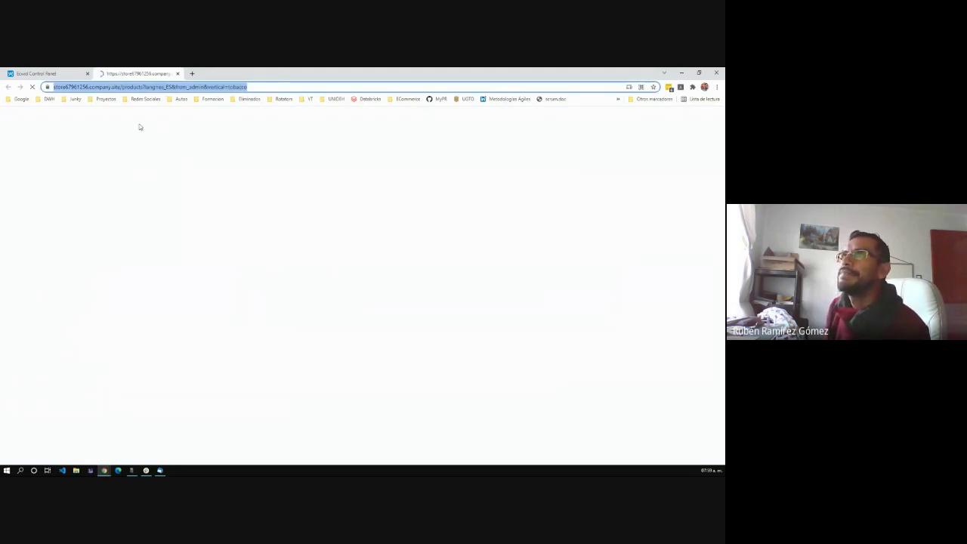
click(57, 74)
click(113, 74)
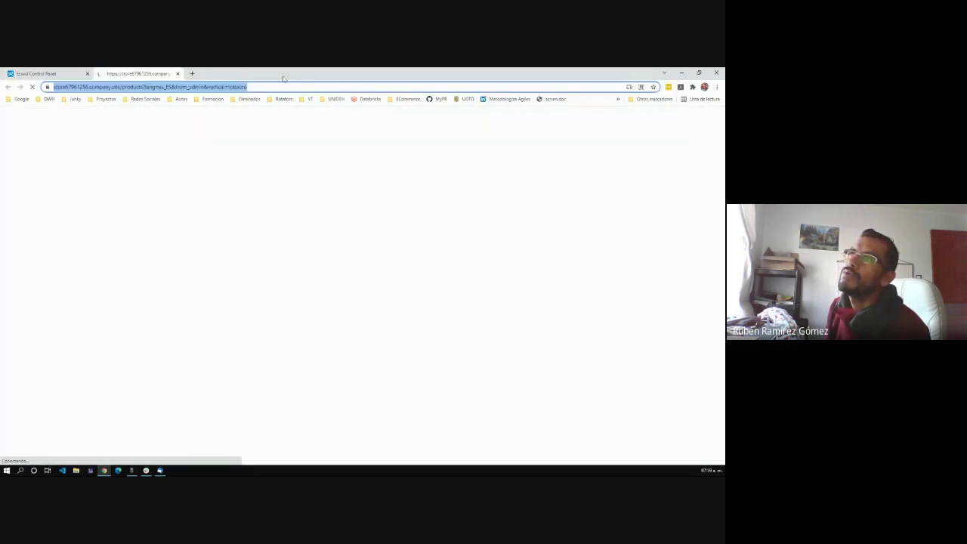
click(261, 87)
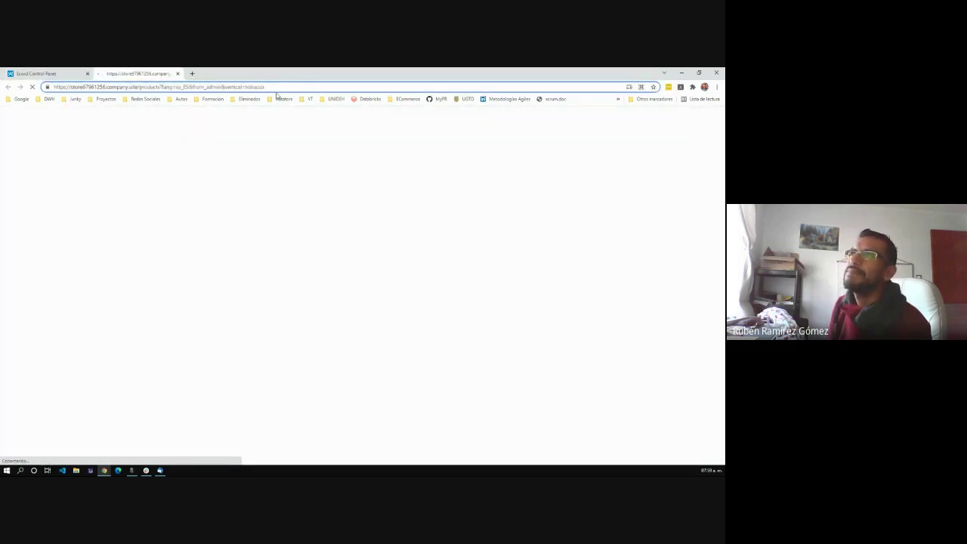
click(261, 112)
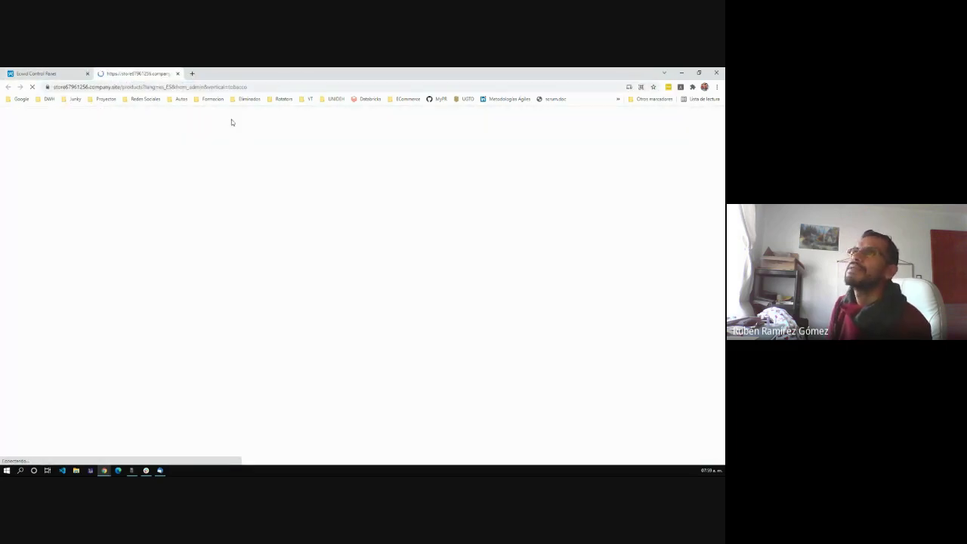
click(269, 86)
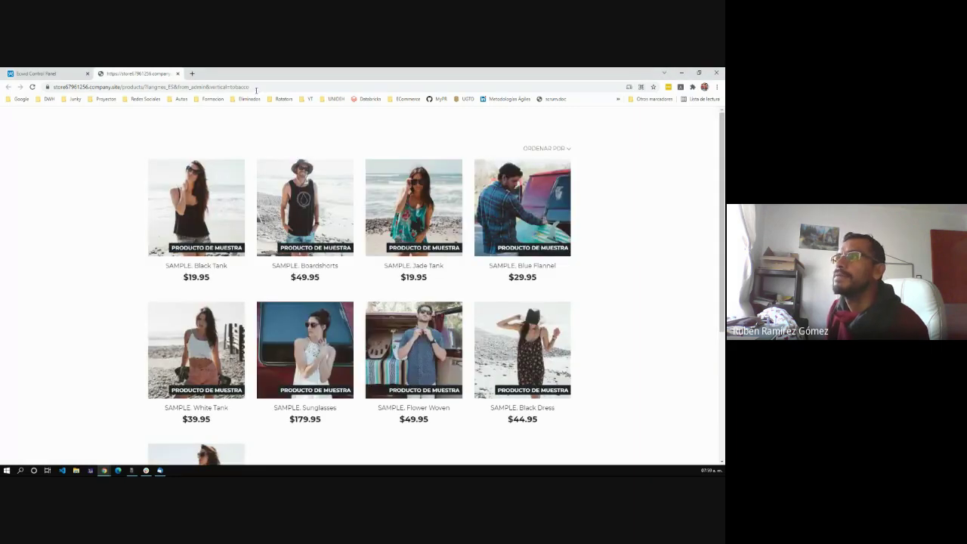
- Scroll through the sample product grid, then return to the control panel tab
scroll(697, 224, down, 3)
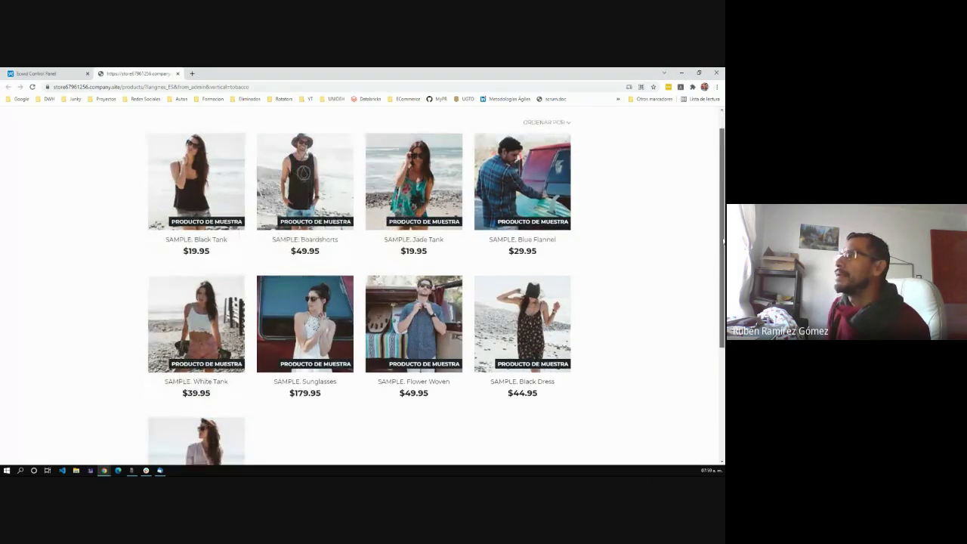
scroll(436, 284, down, 1)
scroll(436, 284, up, 4)
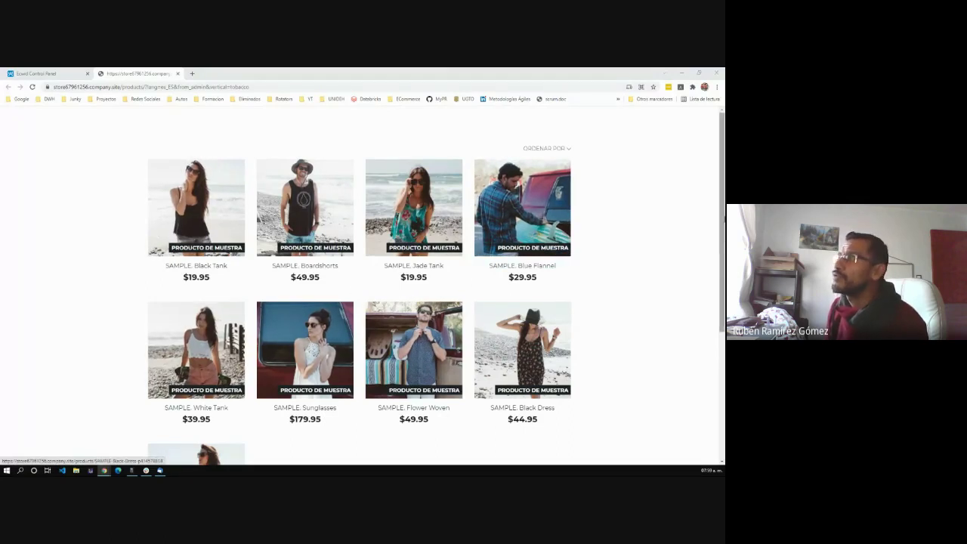
drag(723, 203, 713, 128)
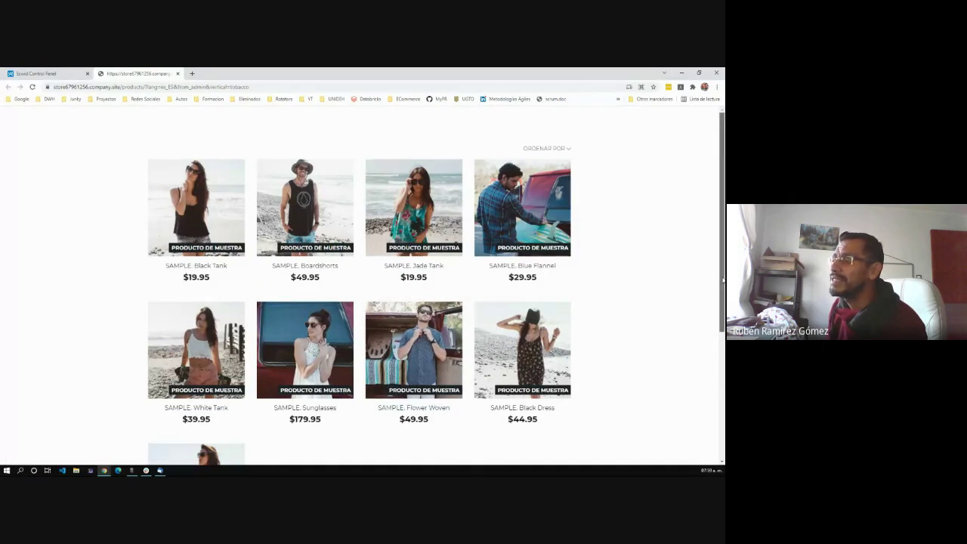
drag(718, 282, 722, 409)
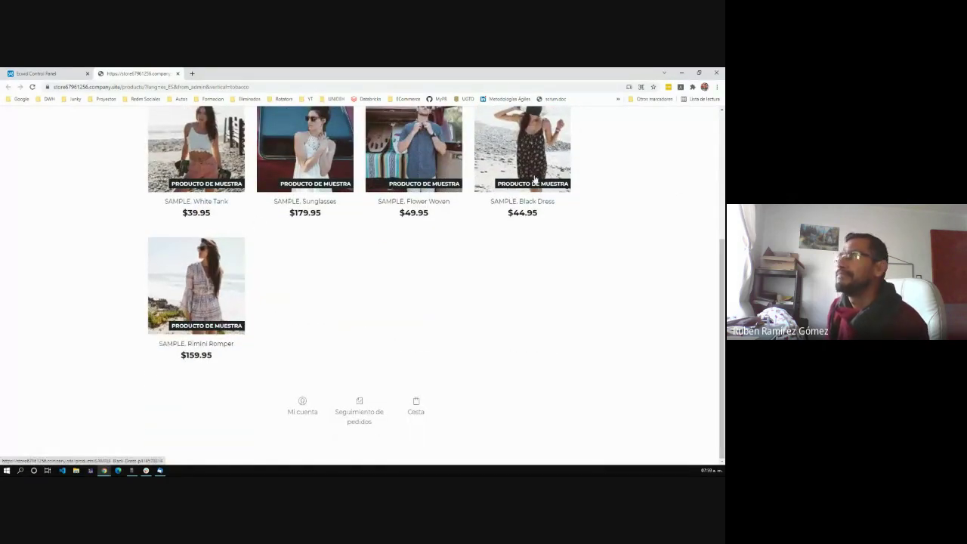
drag(720, 297, 721, 167)
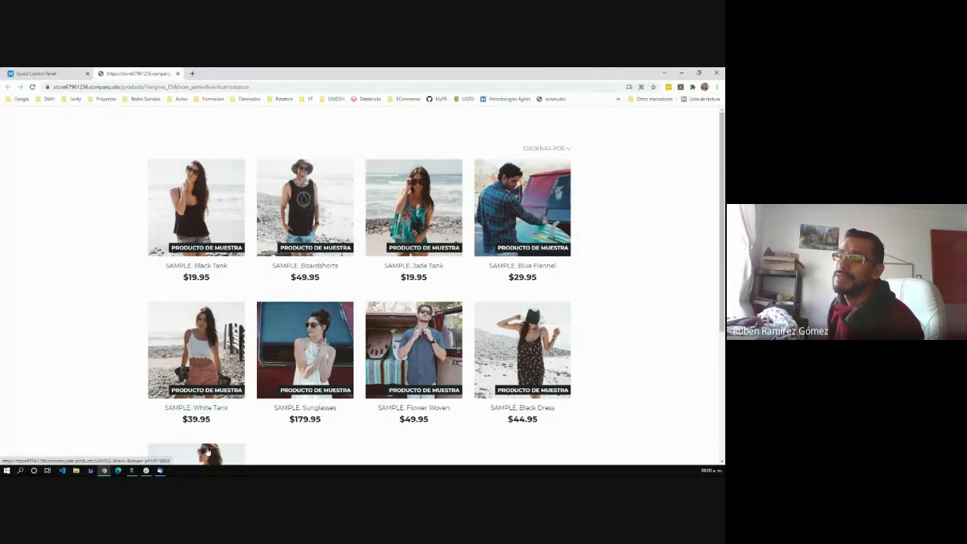
scroll(208, 452, down, 1)
scroll(207, 451, down, 2)
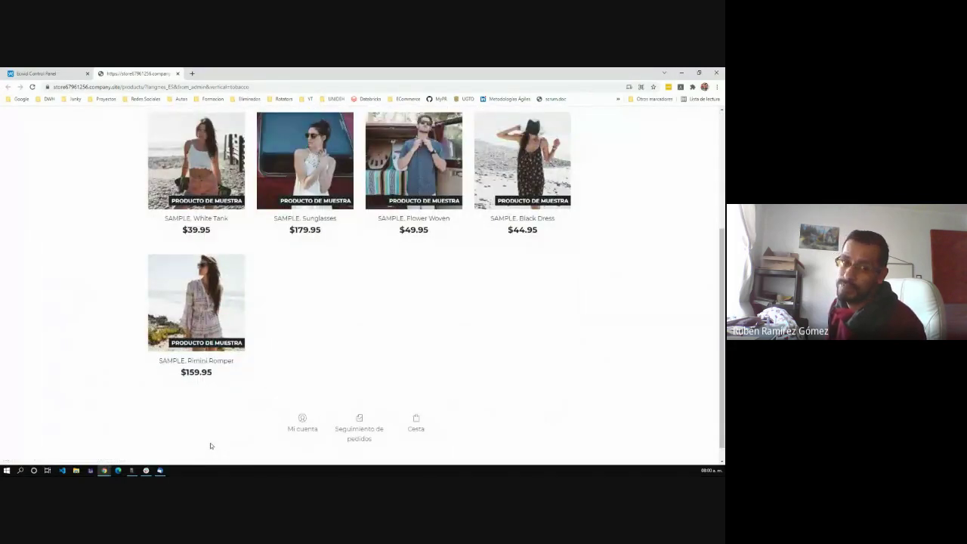
scroll(210, 443, down, 1)
click(37, 73)
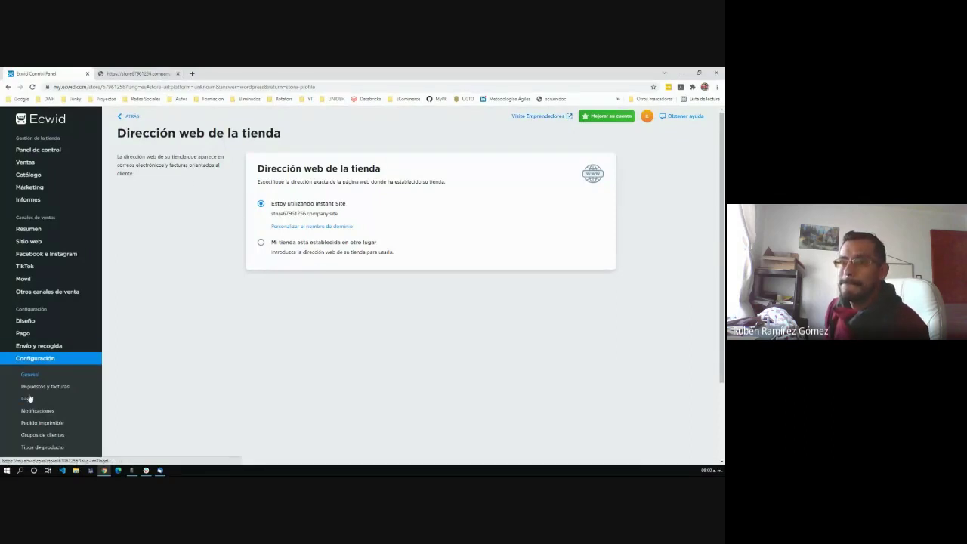
- Open Aplicaciones, reload Mercado de aplicaciones, and browse recommended apps like Google Shopping and Zotabox
scroll(30, 389, down, 1)
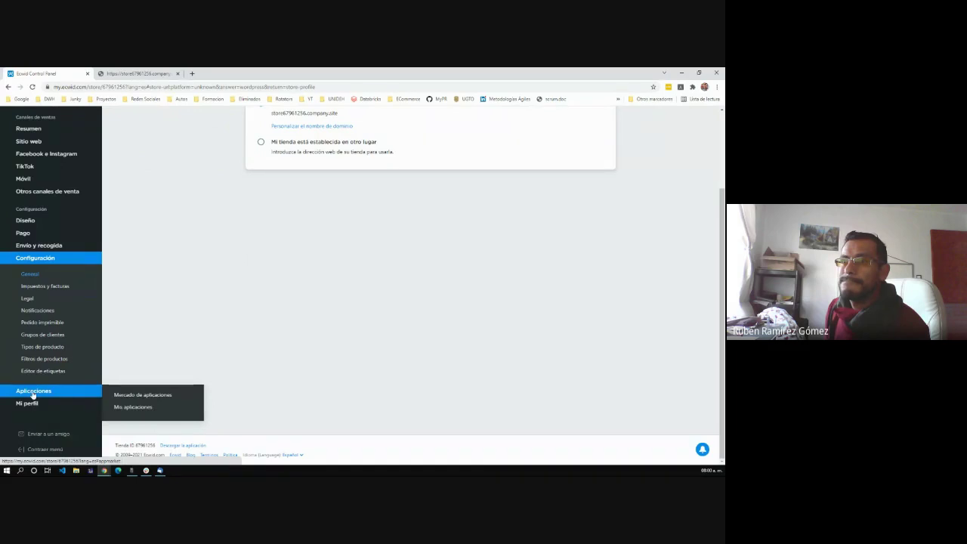
click(33, 391)
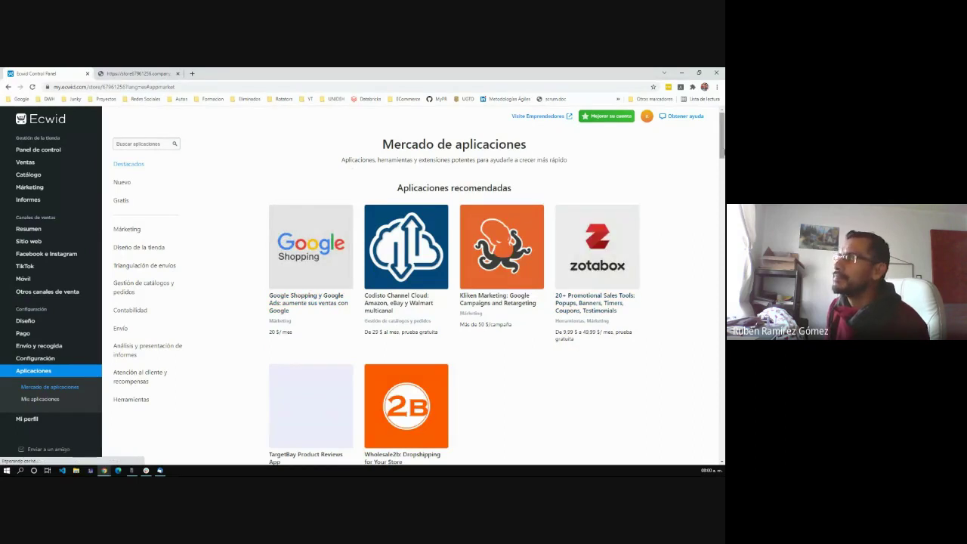
scroll(723, 142, down, 1)
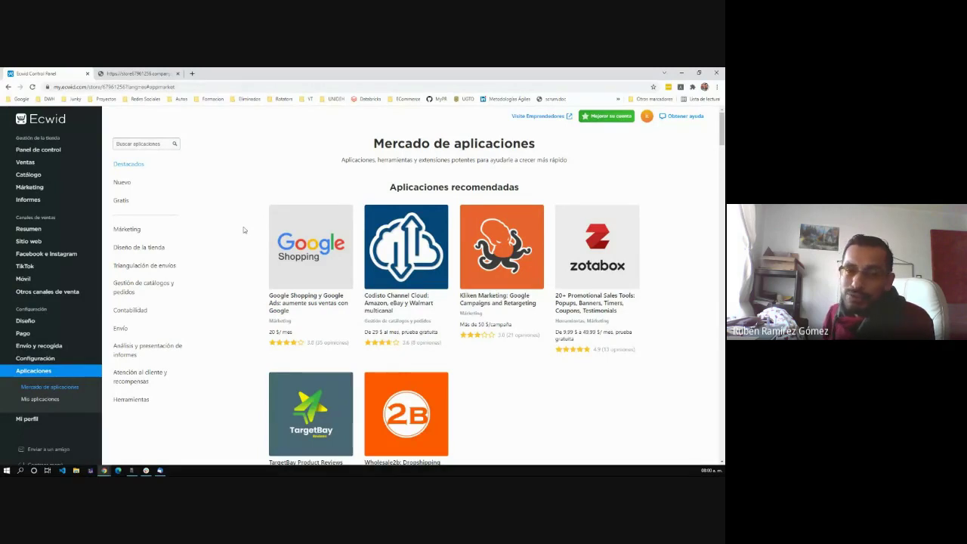
key(F5)
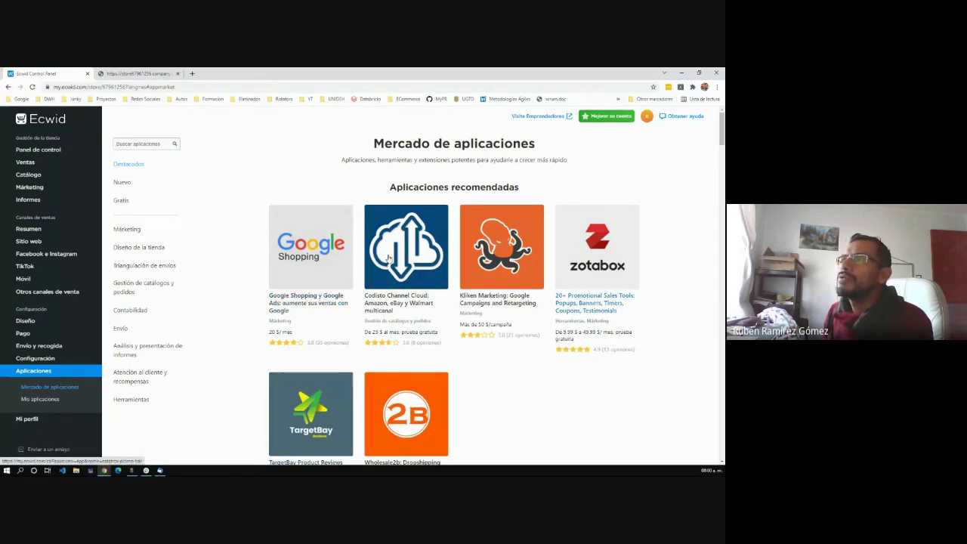
click(516, 333)
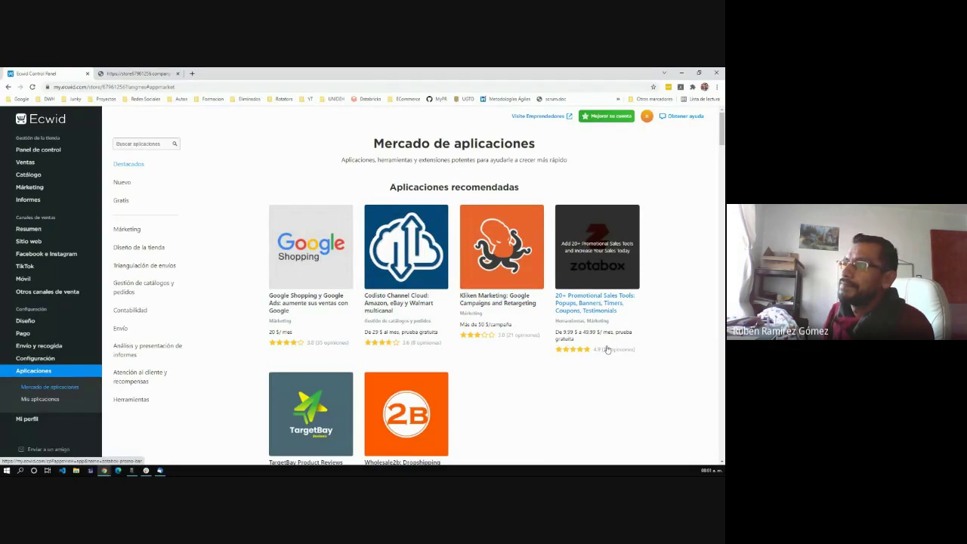
mouse_move(722, 132)
mouse_down()
mouse_move(721, 155)
mouse_move(722, 113)
mouse_up()
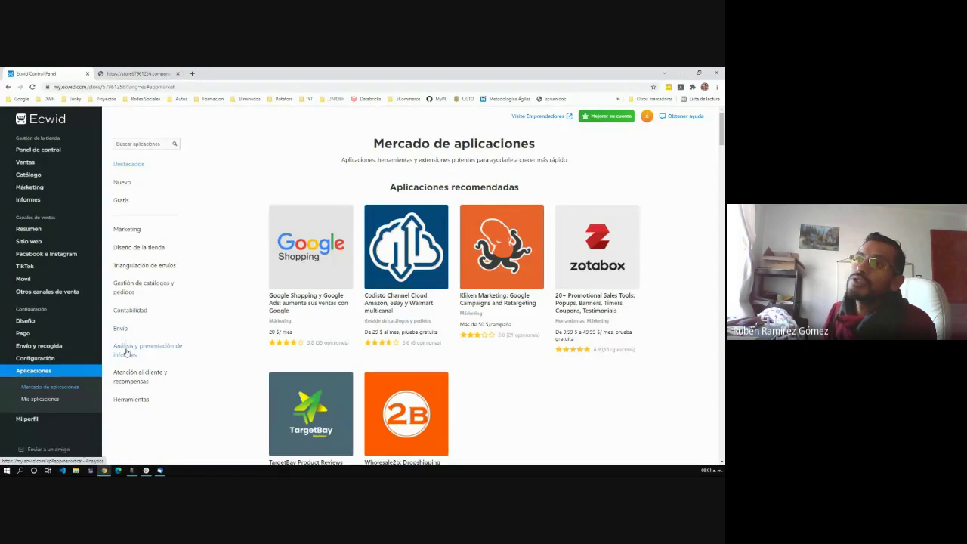
- Browse the Herramientas apps, then open Mi perfil > Facturación y planes
click(133, 400)
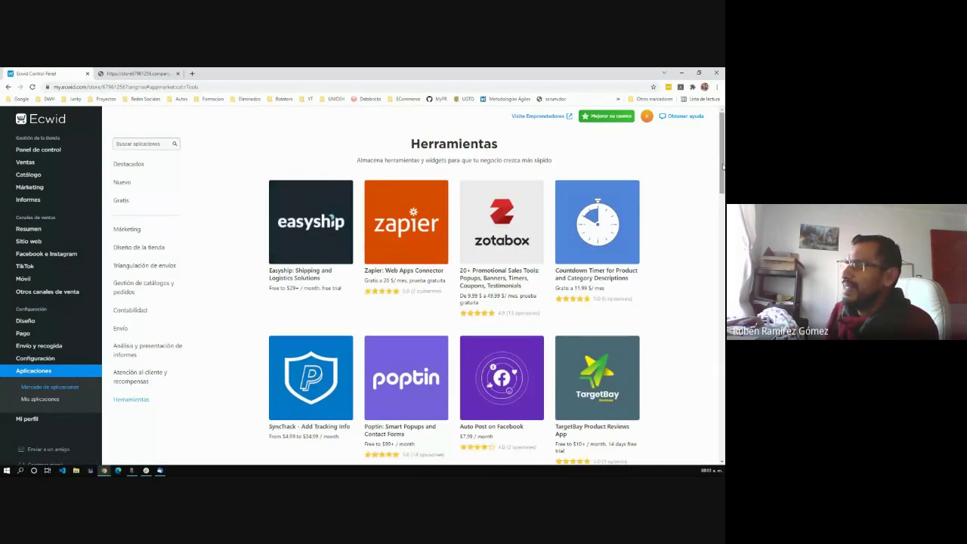
scroll(723, 174, down, 1)
mouse_move(723, 174)
mouse_down()
mouse_move(723, 453)
mouse_move(723, 172)
mouse_up()
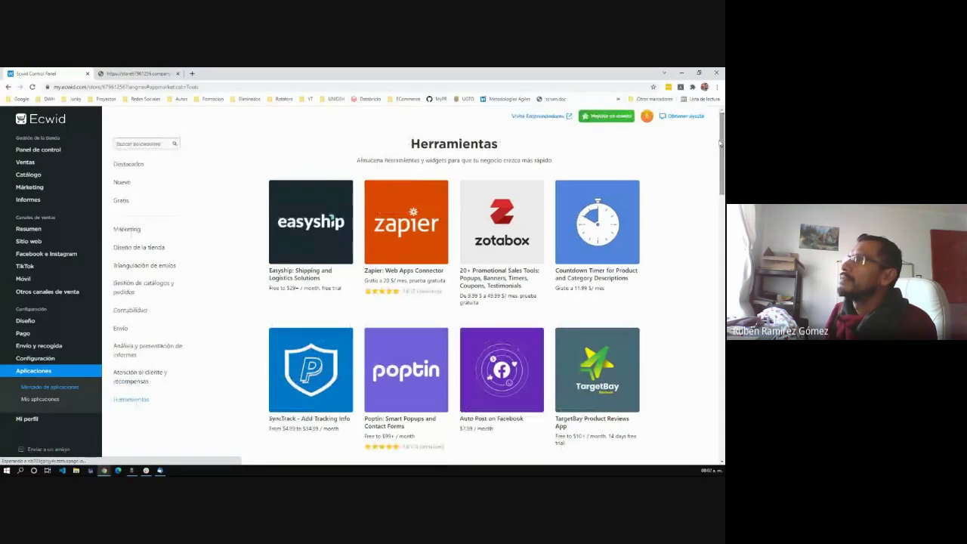
click(27, 420)
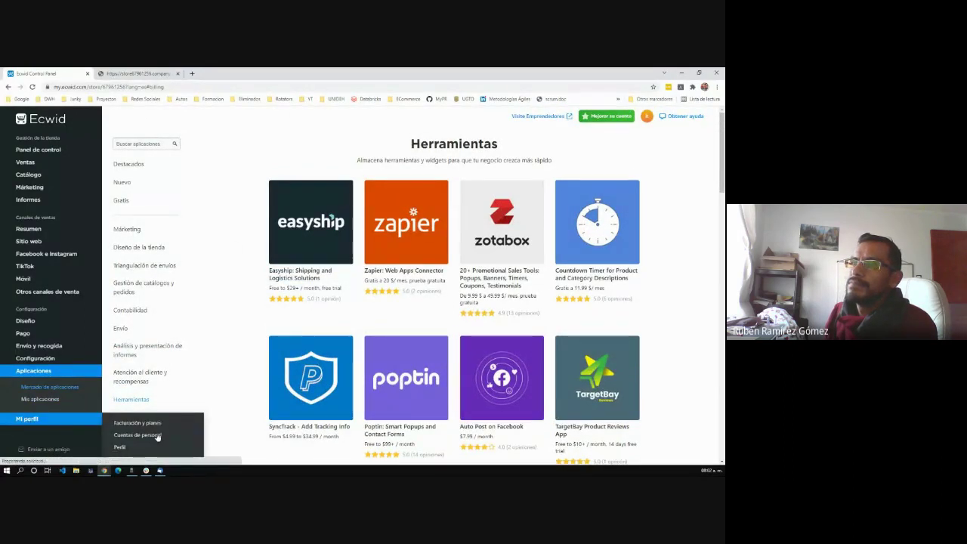
click(118, 451)
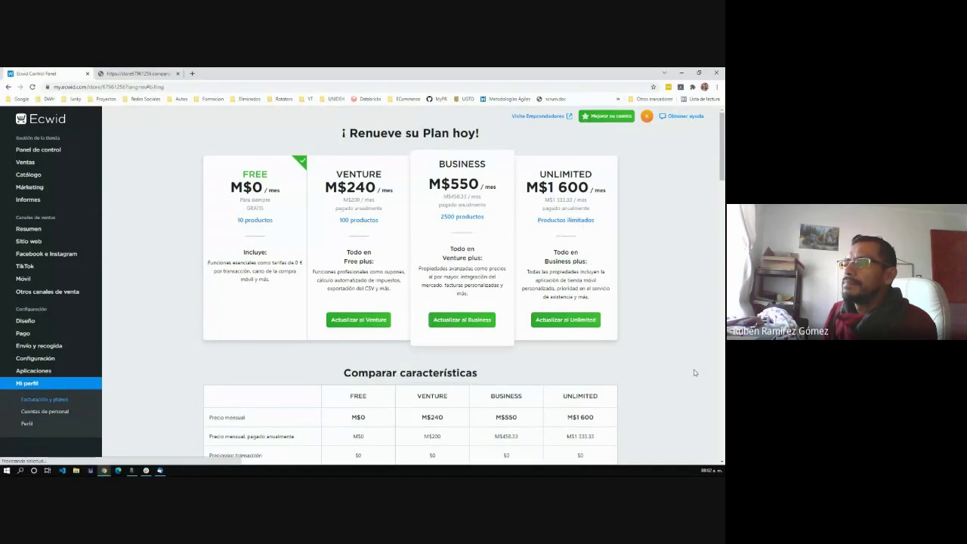
scroll(723, 167, down, 2)
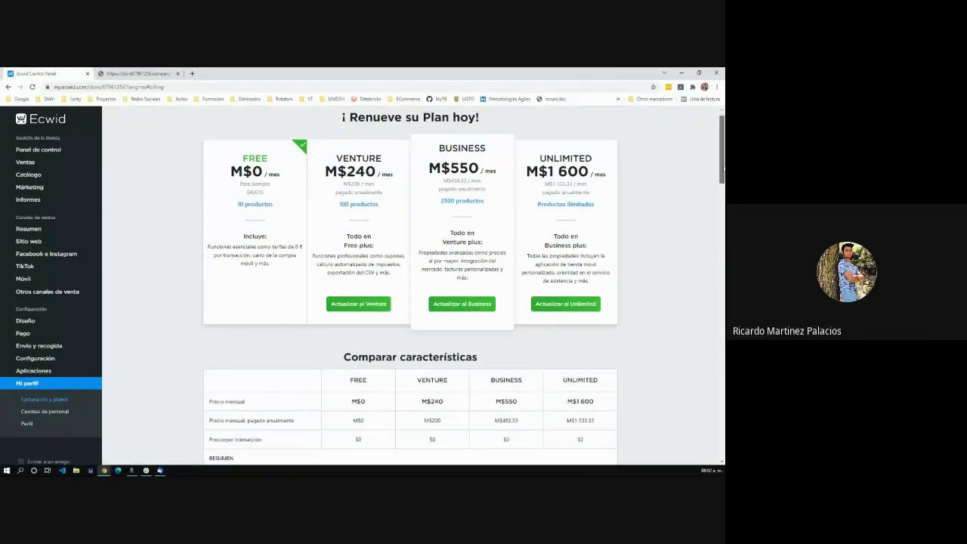
drag(723, 168, 723, 148)
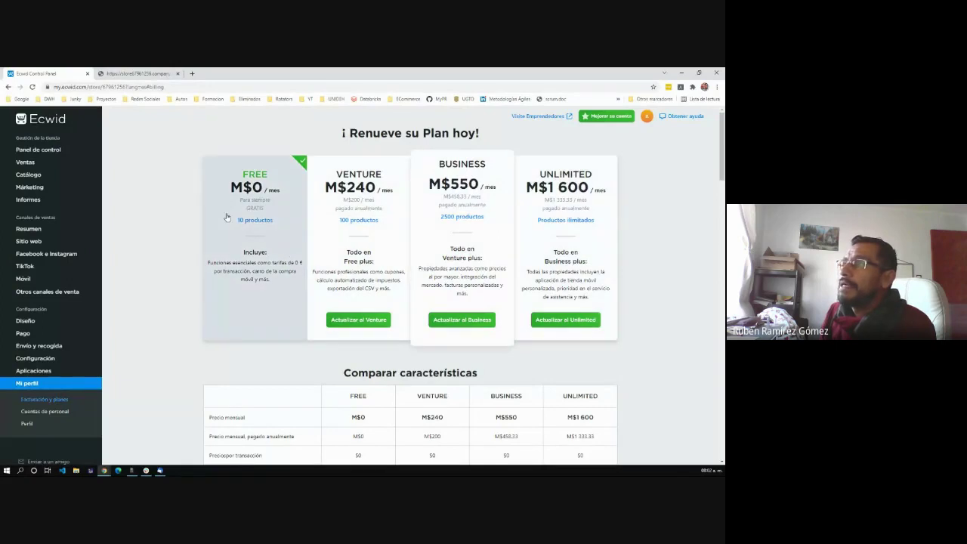
scroll(144, 320, down, 3)
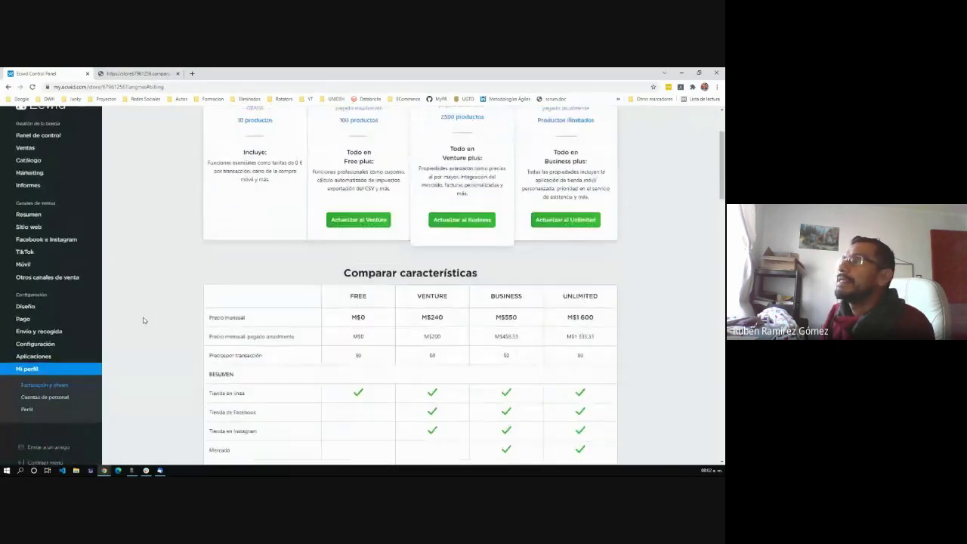
scroll(144, 320, up, 1)
scroll(143, 320, down, 2)
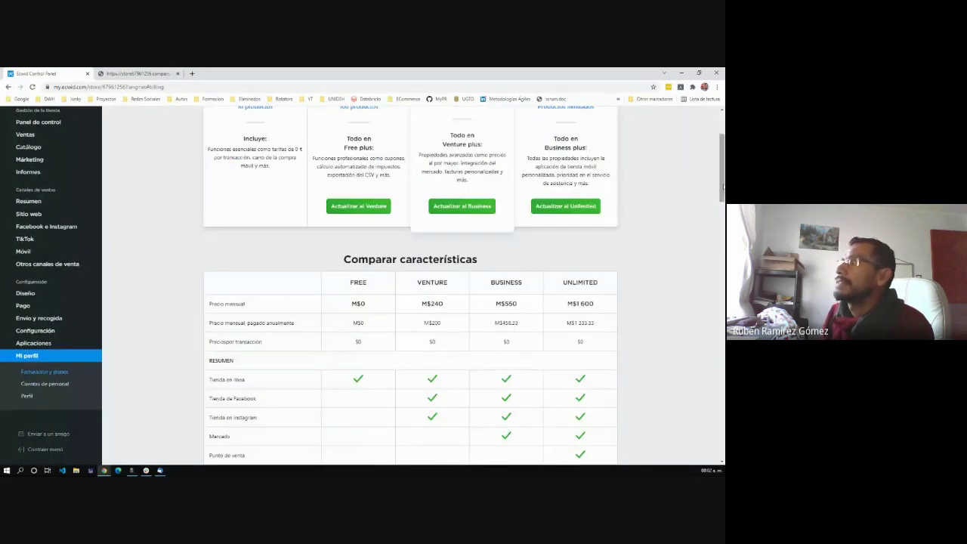
drag(722, 198, 723, 224)
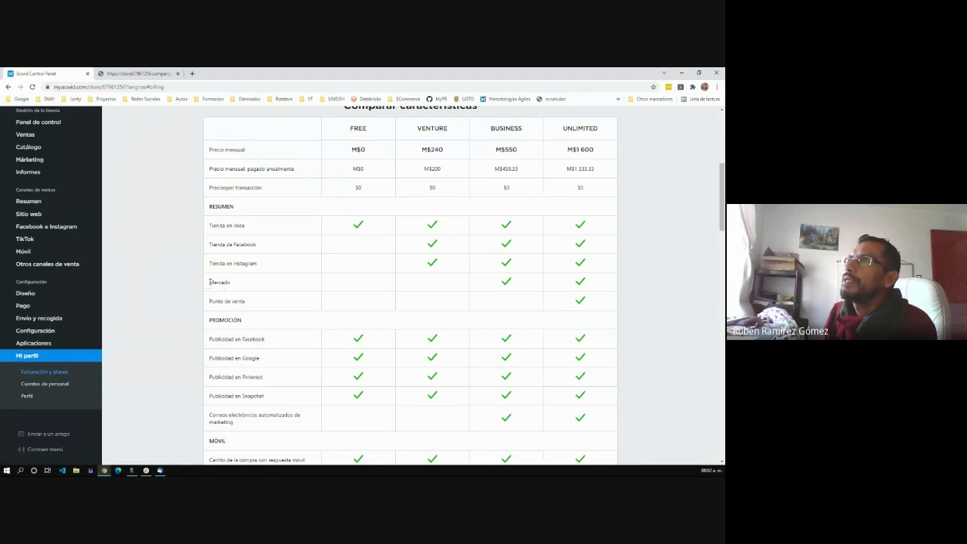
- Highlight 'Mercado' and the UNLIMITED heading, then scroll through the plan comparison table
drag(209, 282, 236, 284)
click(268, 289)
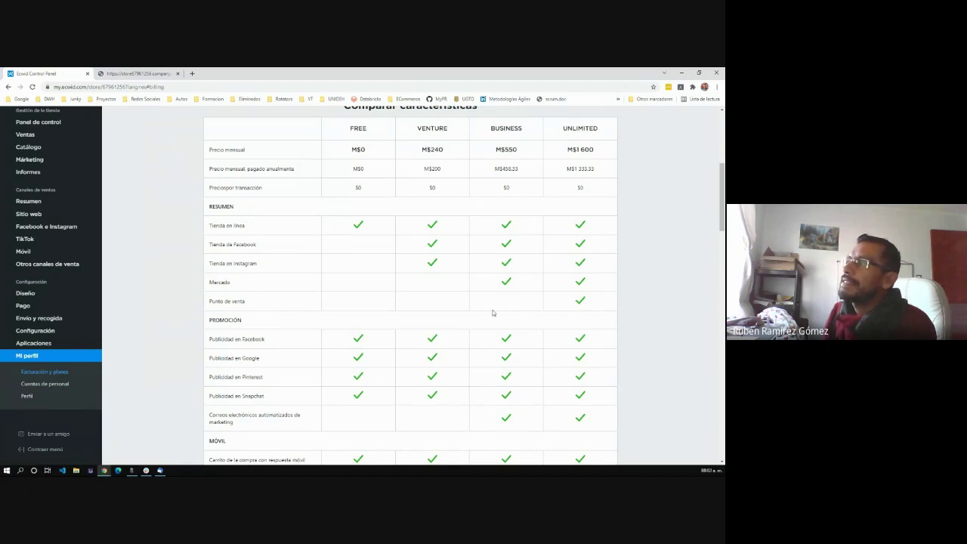
drag(560, 132, 608, 133)
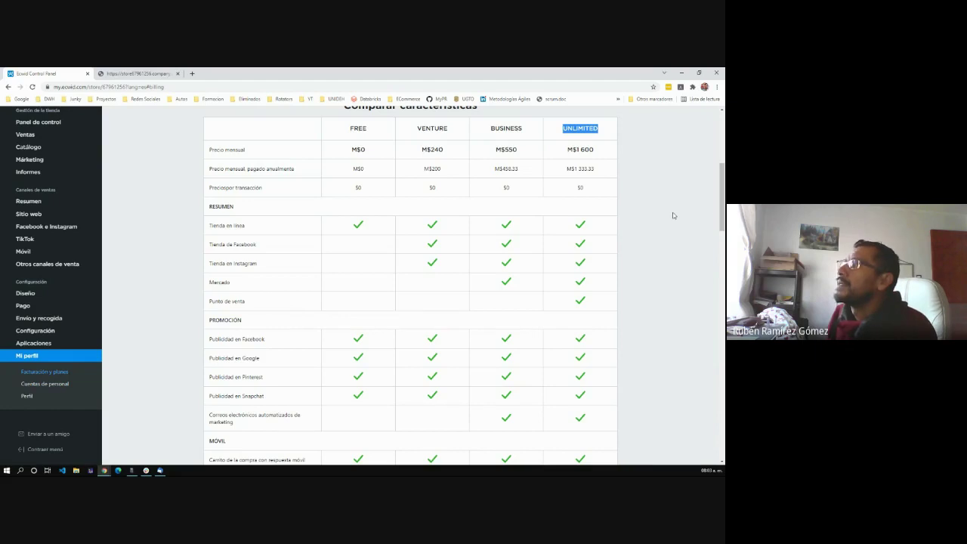
drag(722, 209, 722, 273)
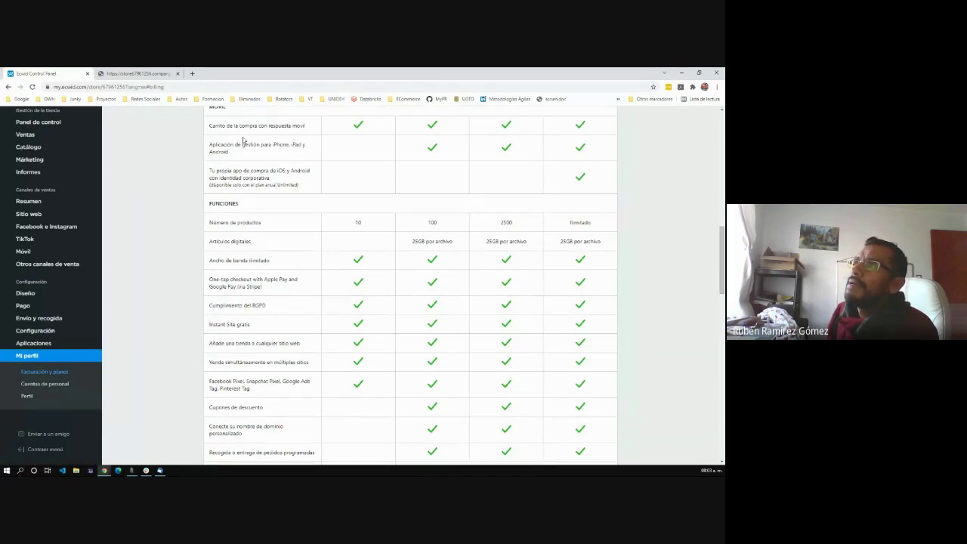
scroll(258, 176, up, 1)
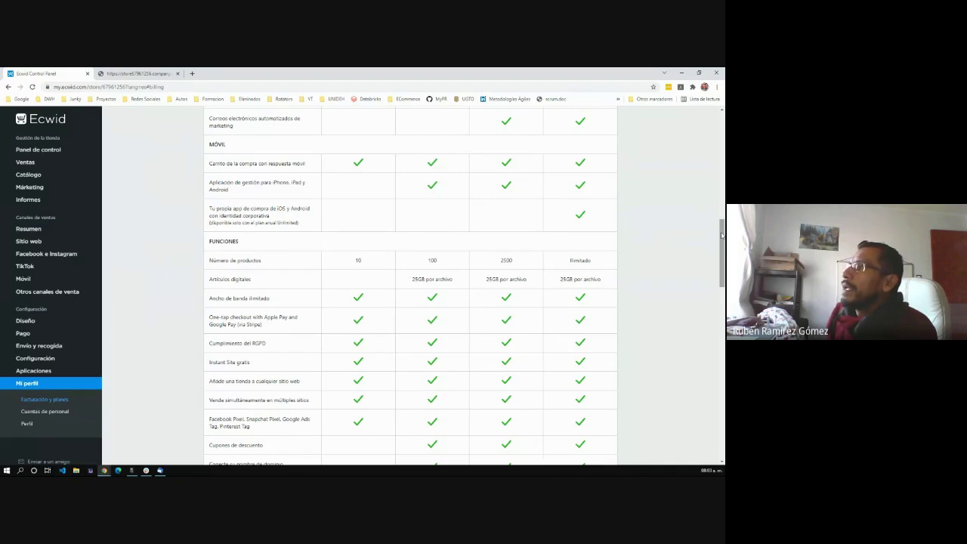
drag(720, 238, 722, 262)
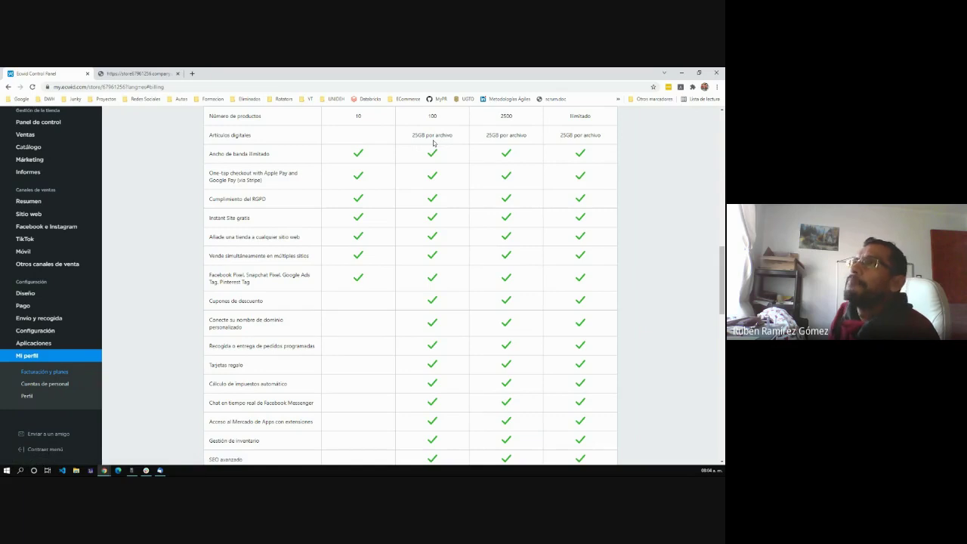
- Scroll the plan comparison down past Venta en Amazon and Wix/Weebly/Joomla rows, then back up
scroll(315, 244, down, 3)
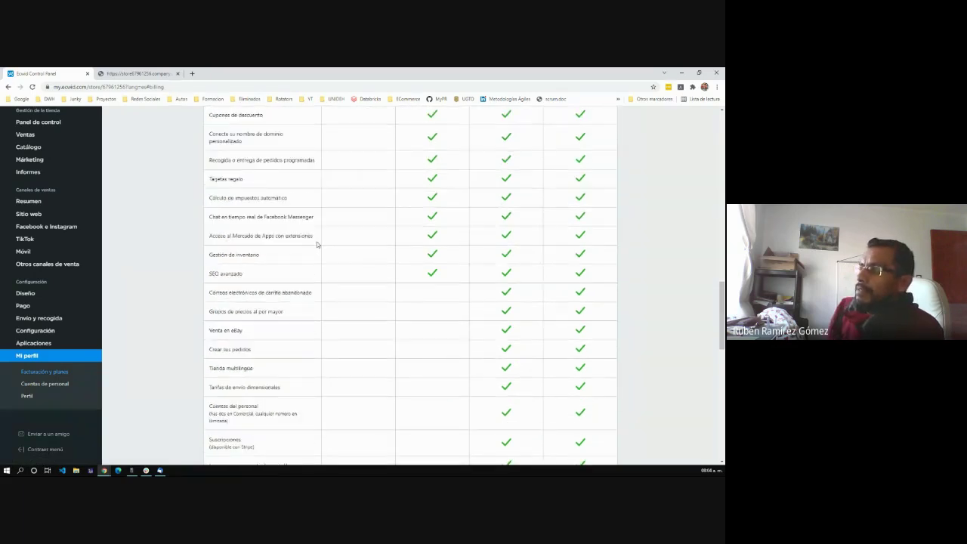
scroll(430, 249, down, 1)
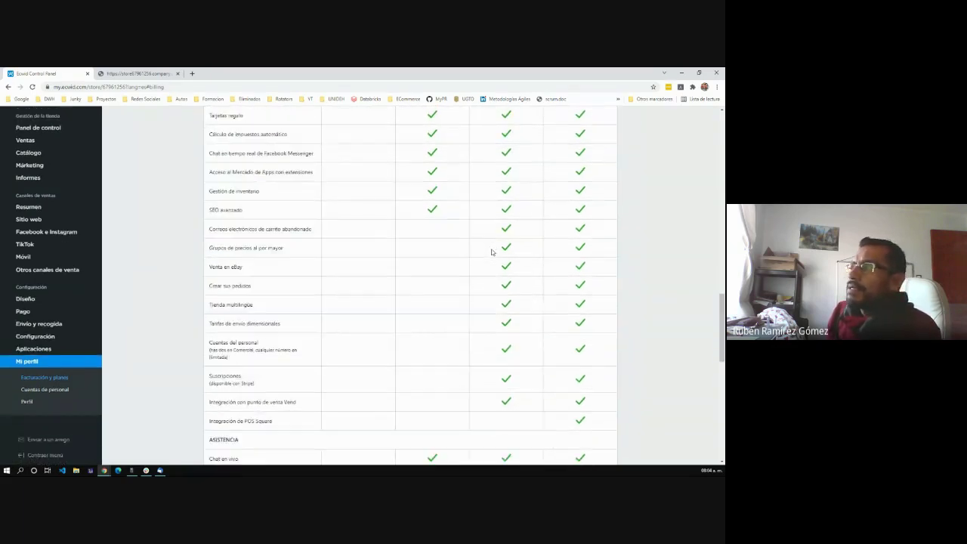
scroll(491, 251, down, 2)
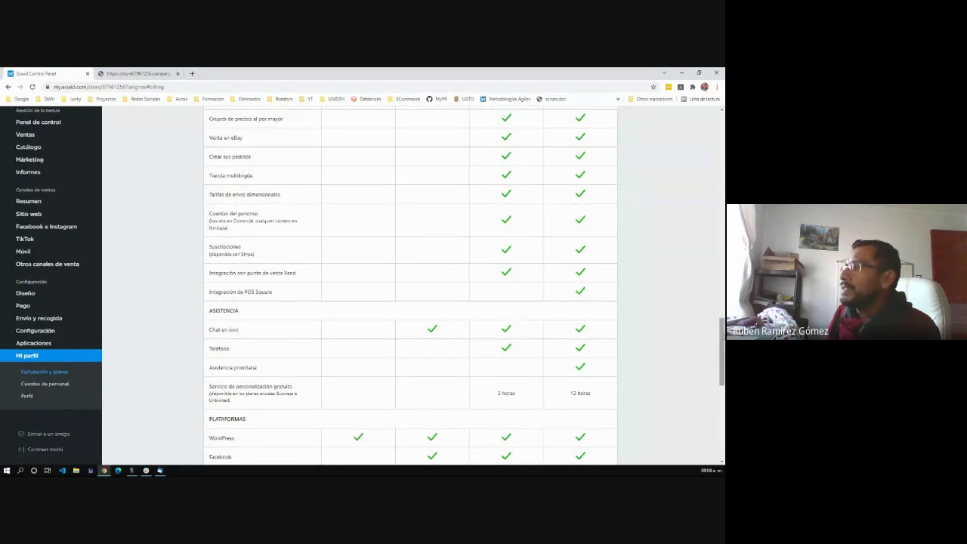
drag(720, 334, 721, 369)
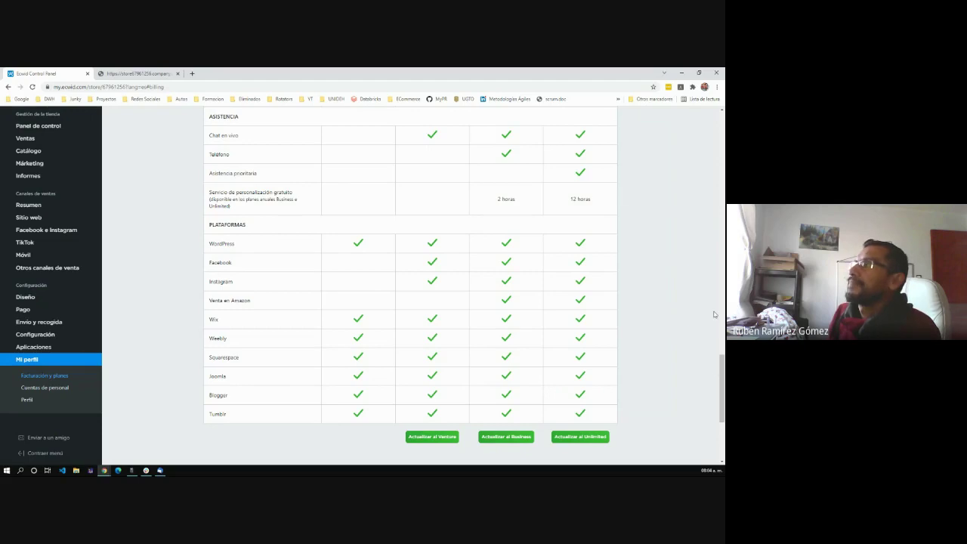
drag(720, 374, 720, 395)
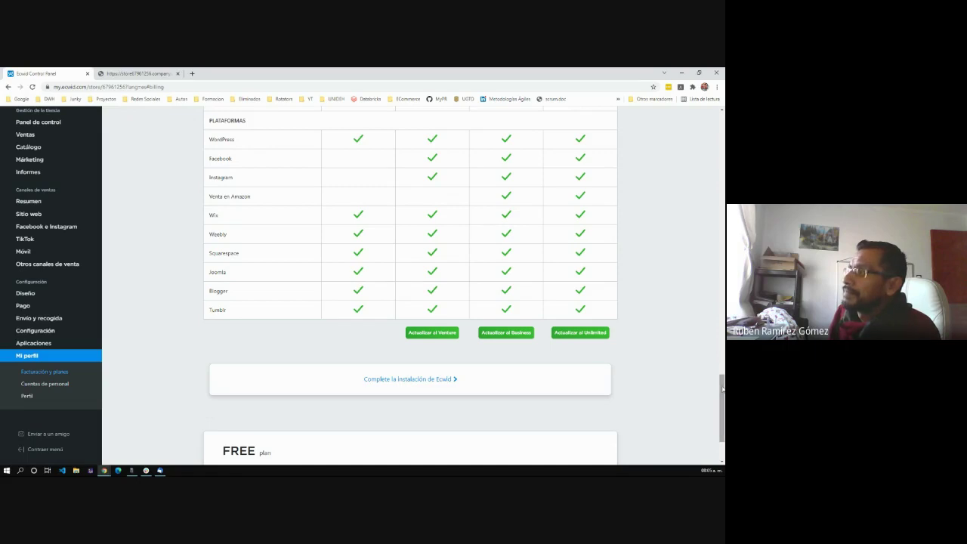
drag(722, 389, 722, 402)
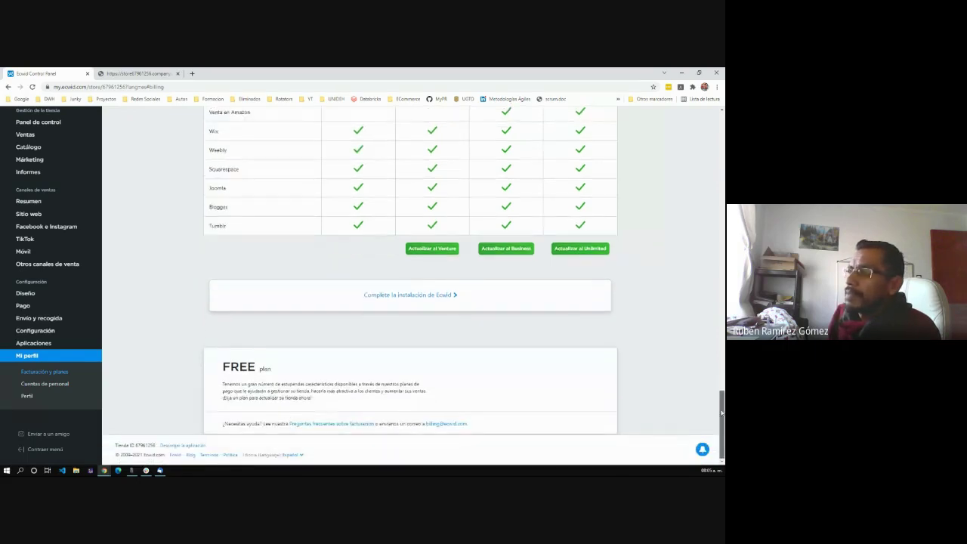
scroll(722, 402, up, 5)
scroll(722, 363, up, 8)
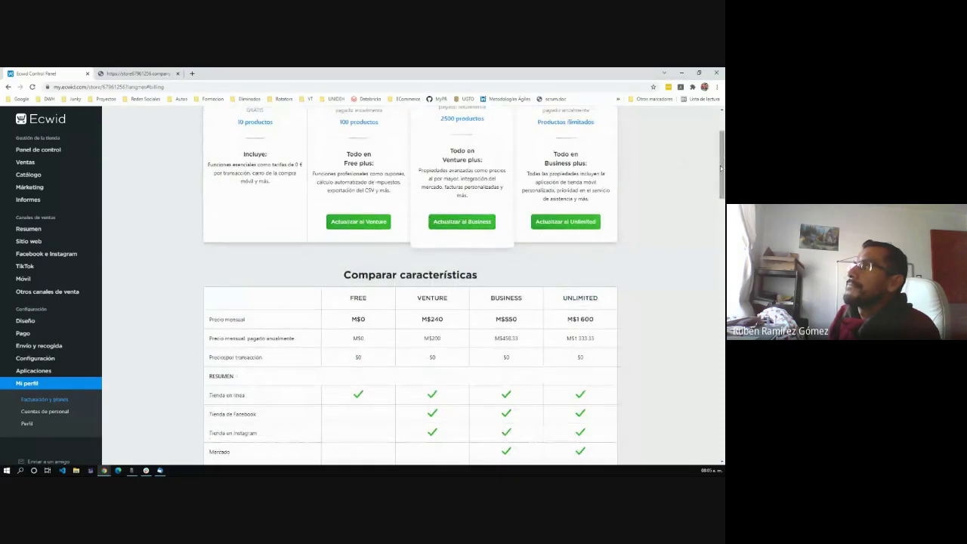
scroll(722, 168, up, 2)
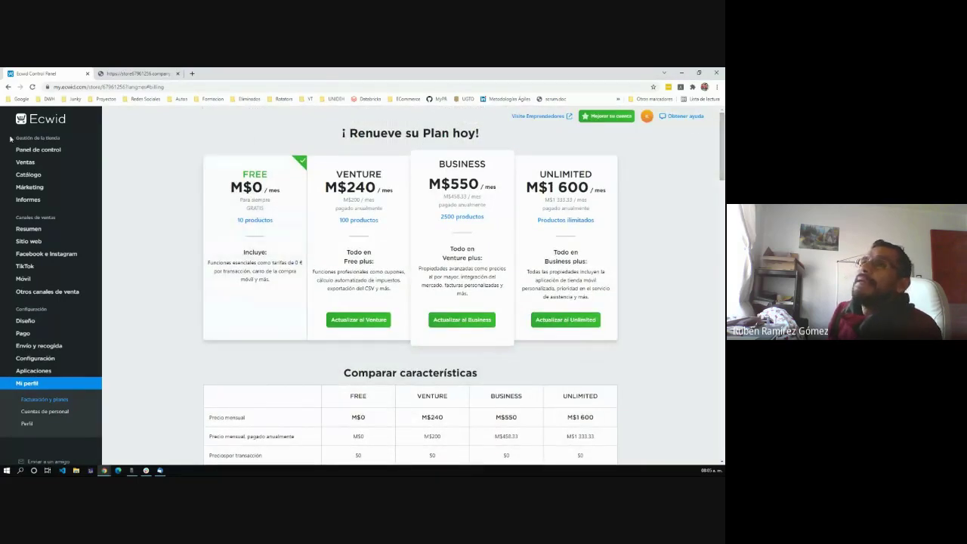
- In the storefront tab, view the SAMPLE. Boardshorts product page, then return to the listing
click(130, 76)
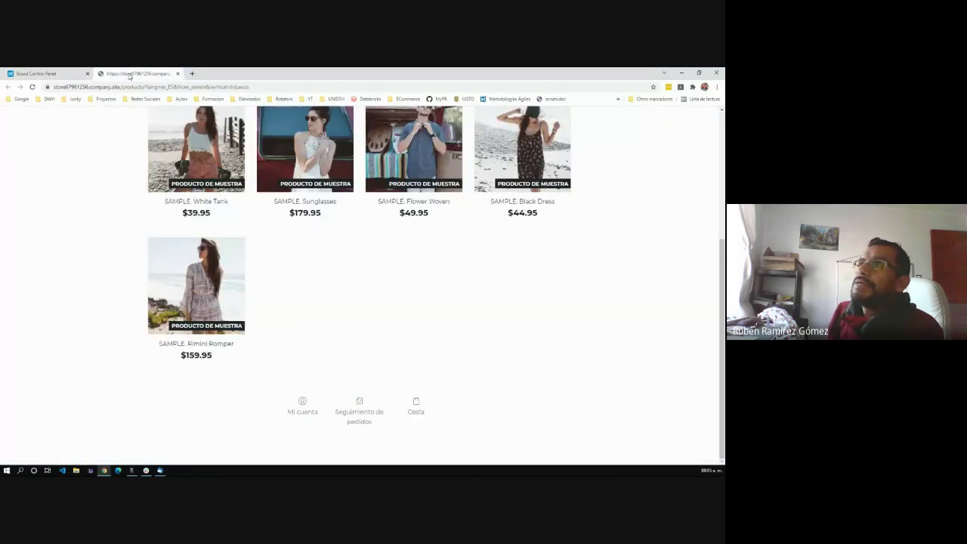
scroll(723, 240, up, 2)
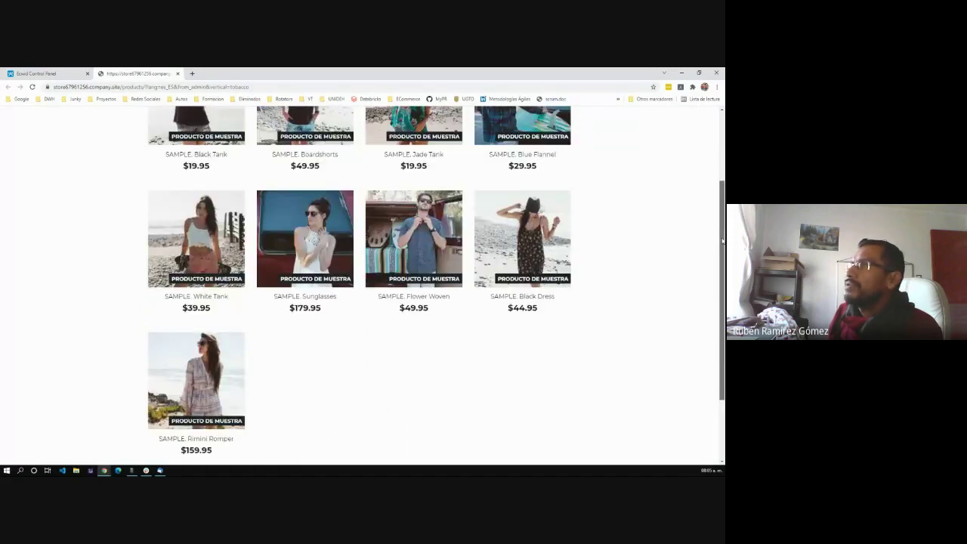
scroll(722, 240, up, 3)
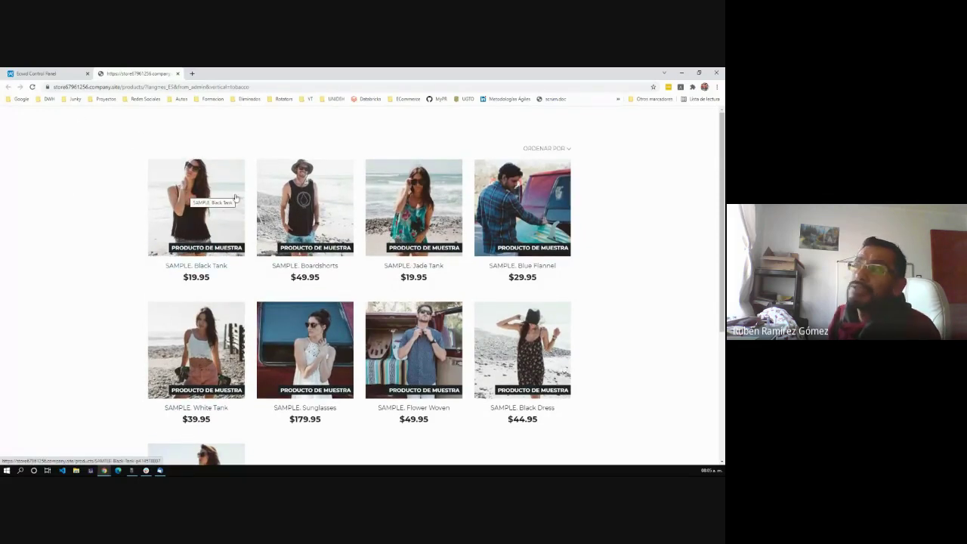
click(298, 205)
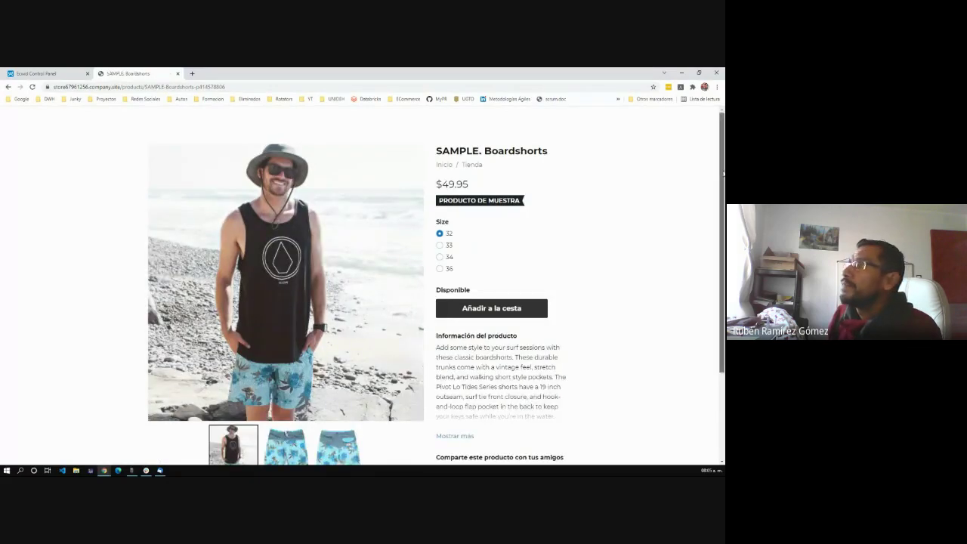
scroll(435, 287, down, 3)
scroll(434, 287, up, 3)
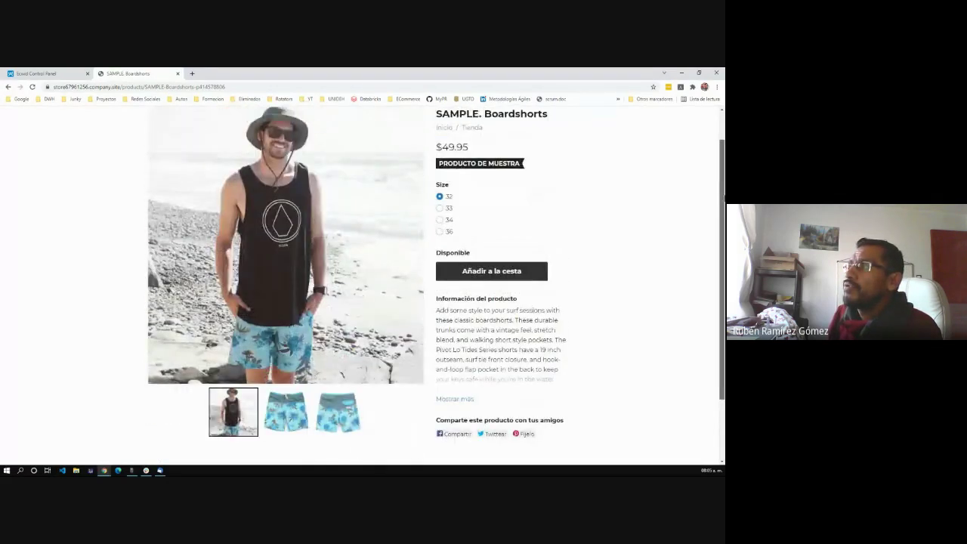
scroll(723, 151, down, 2)
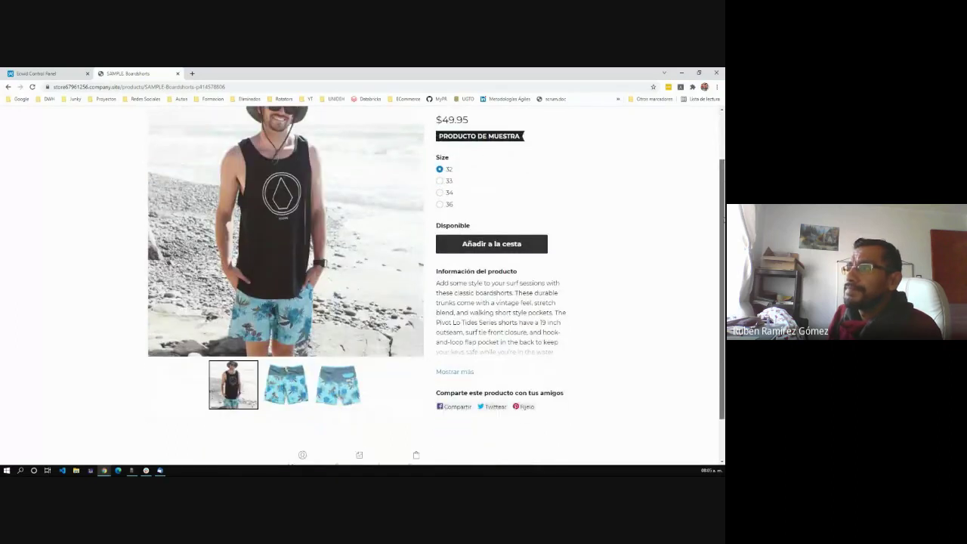
scroll(724, 151, up, 2)
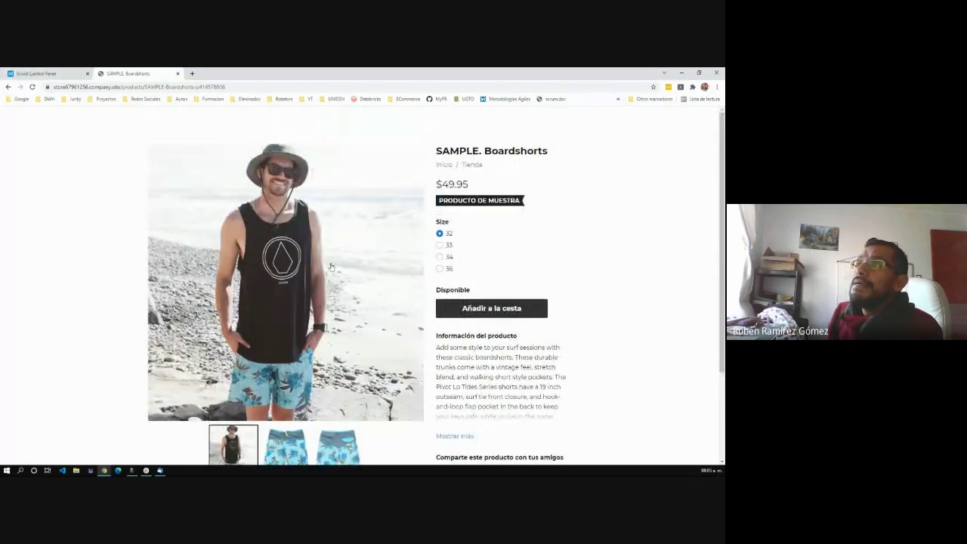
click(8, 87)
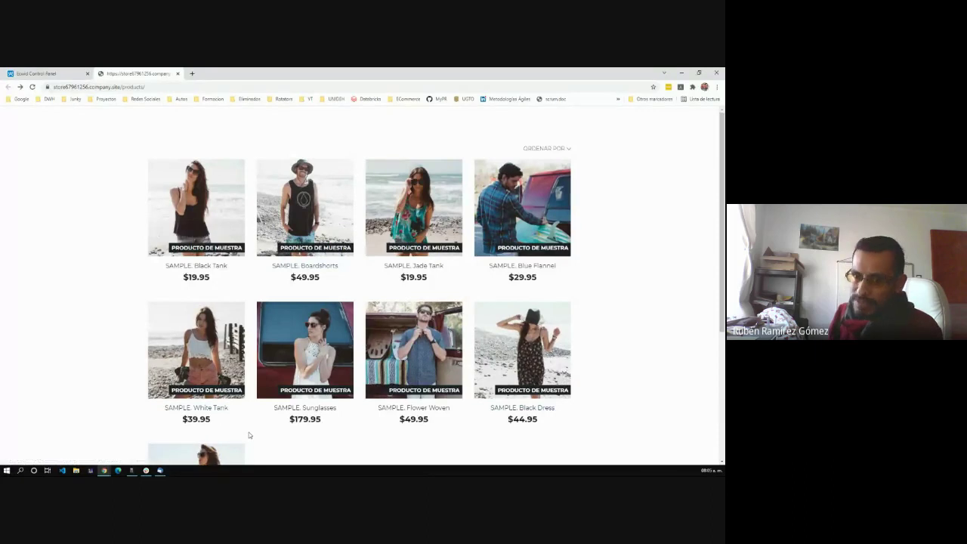
- Load imagilex.com.mx/cpanel in a new browser tab
click(192, 74)
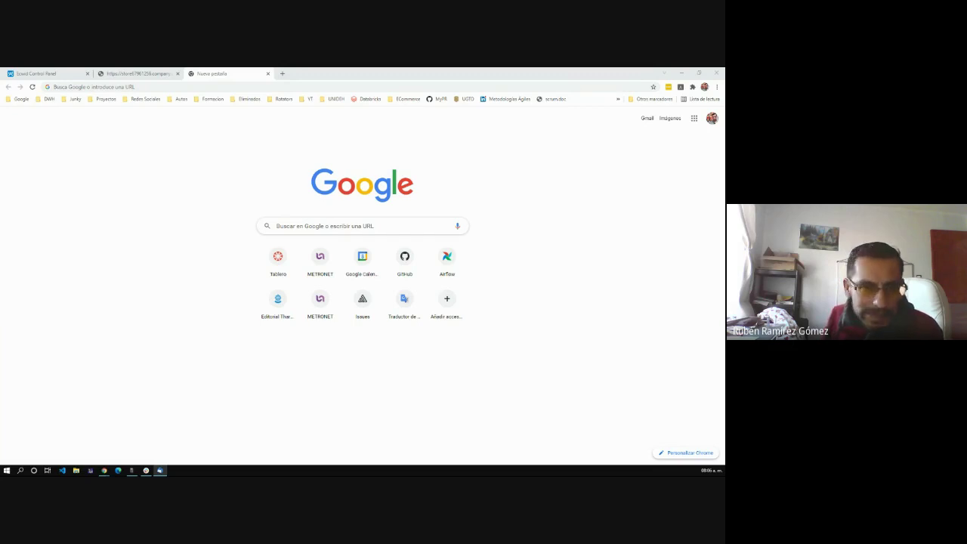
click(187, 87)
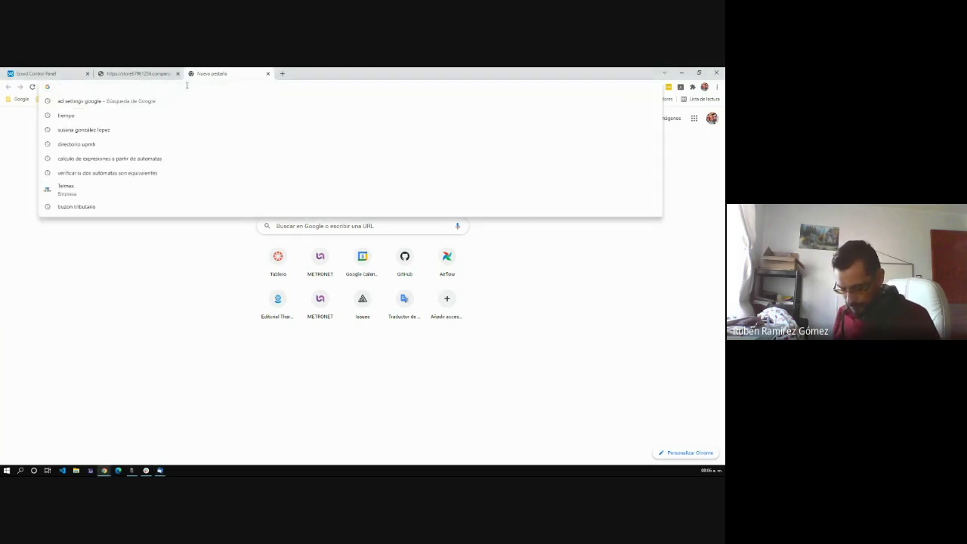
text(ima)
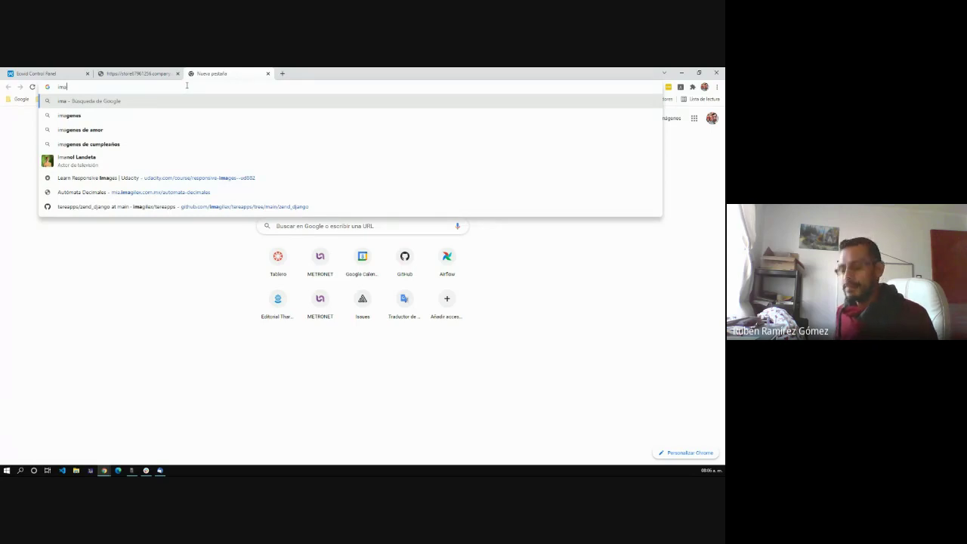
text(gilex.)
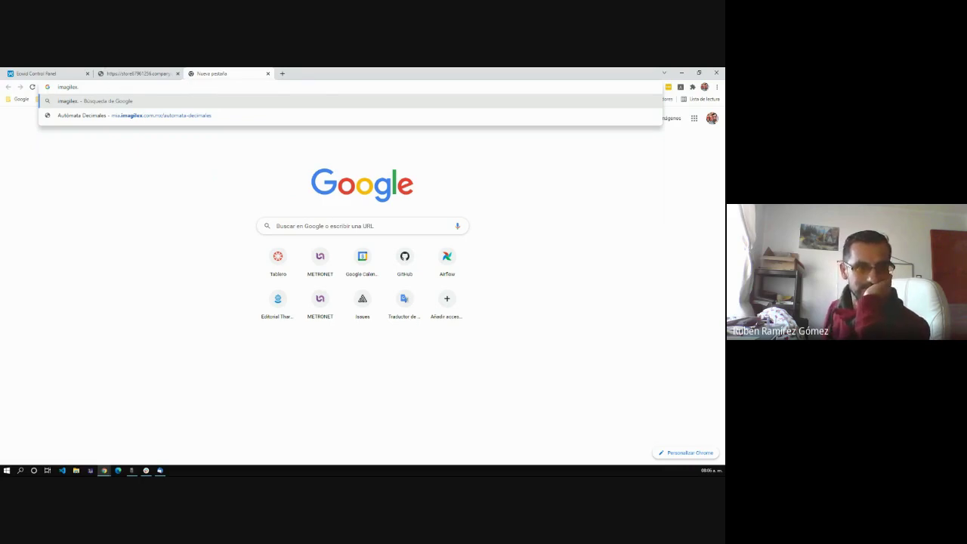
text(com.mx/cpanel)
key(Return)
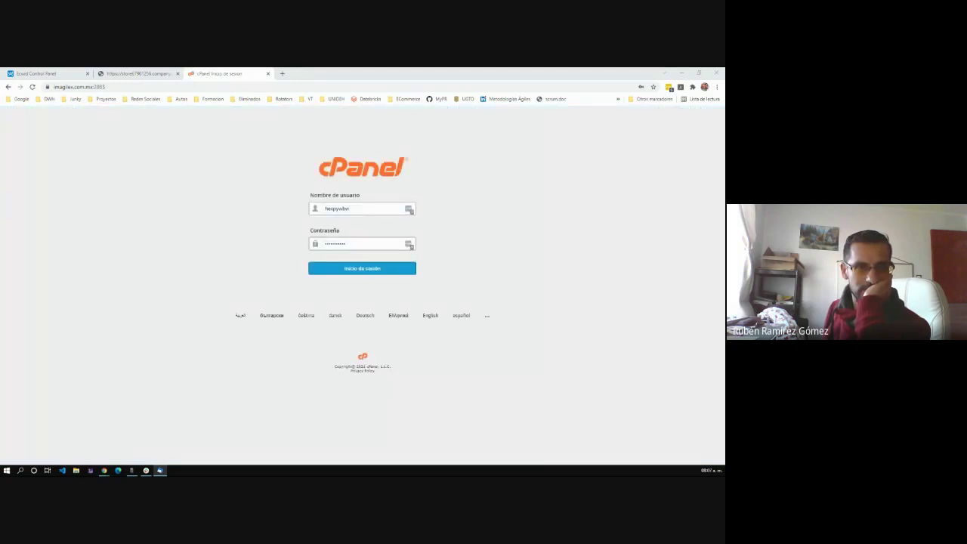
- Log in to cPanel and open the Subdominios management page via a 'subdom' search
click(368, 272)
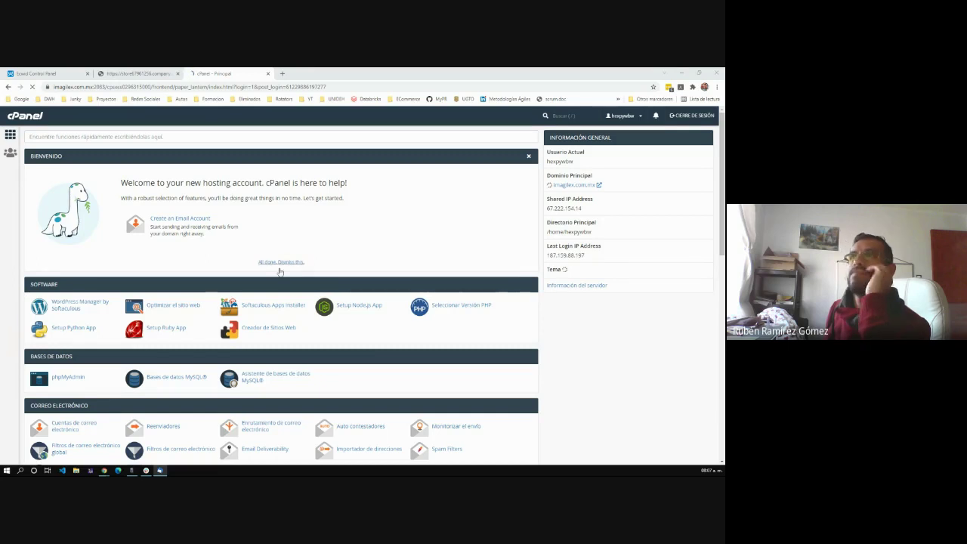
click(120, 136)
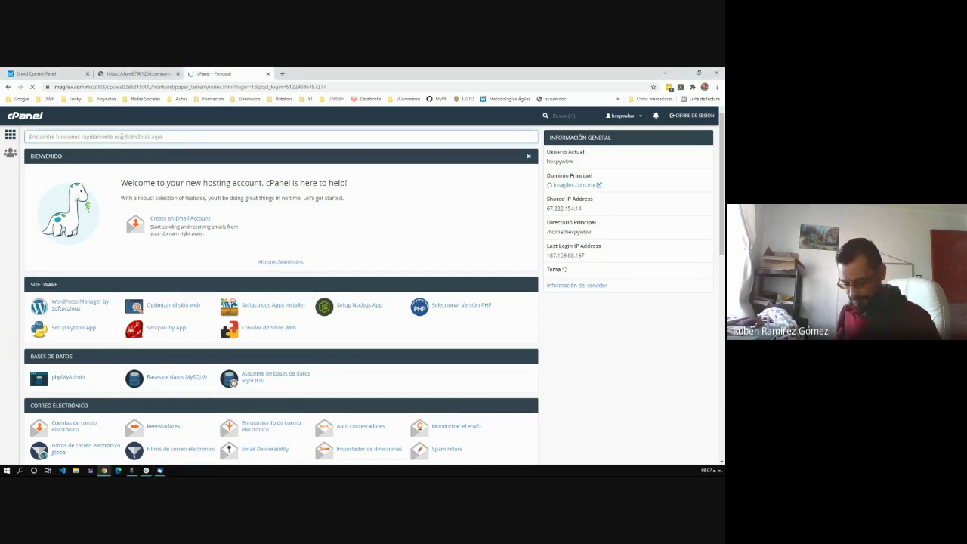
text(sub)
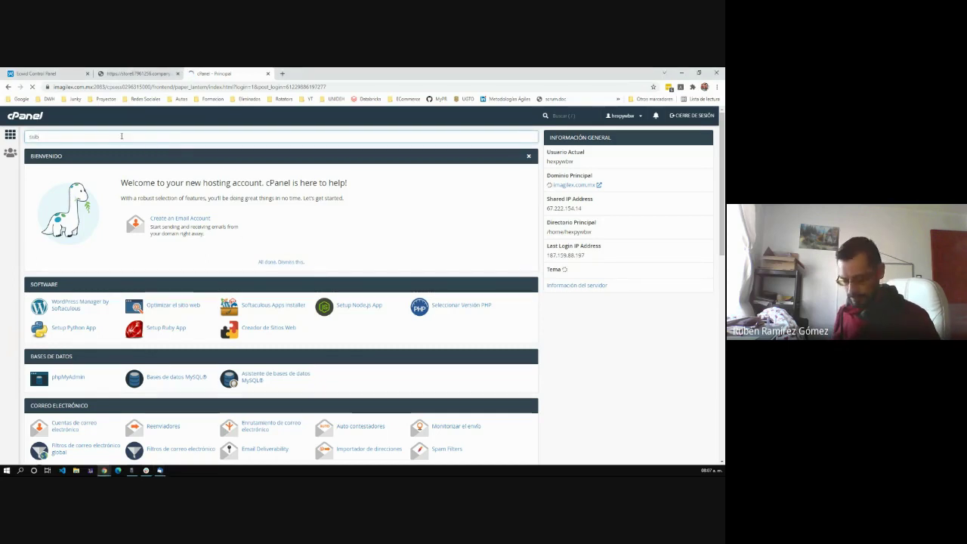
text(dom)
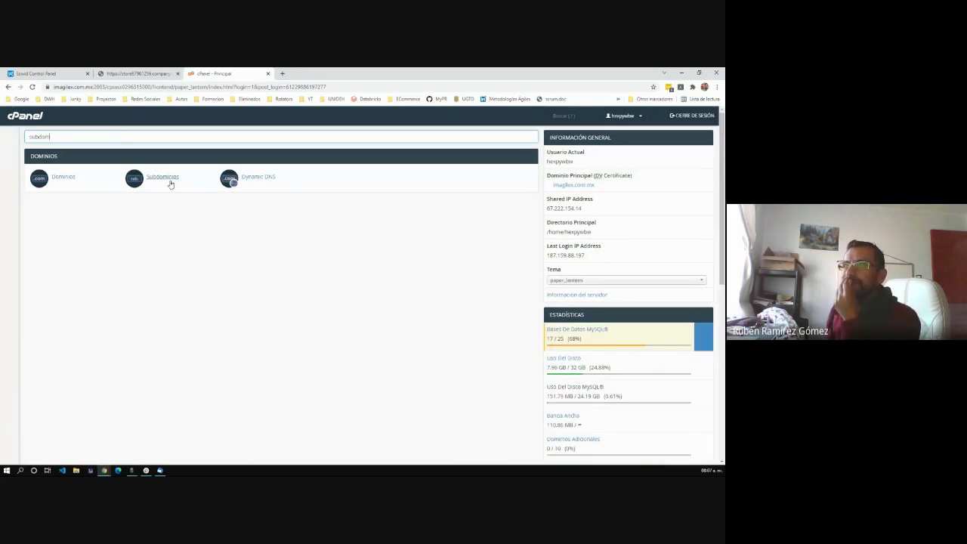
click(170, 178)
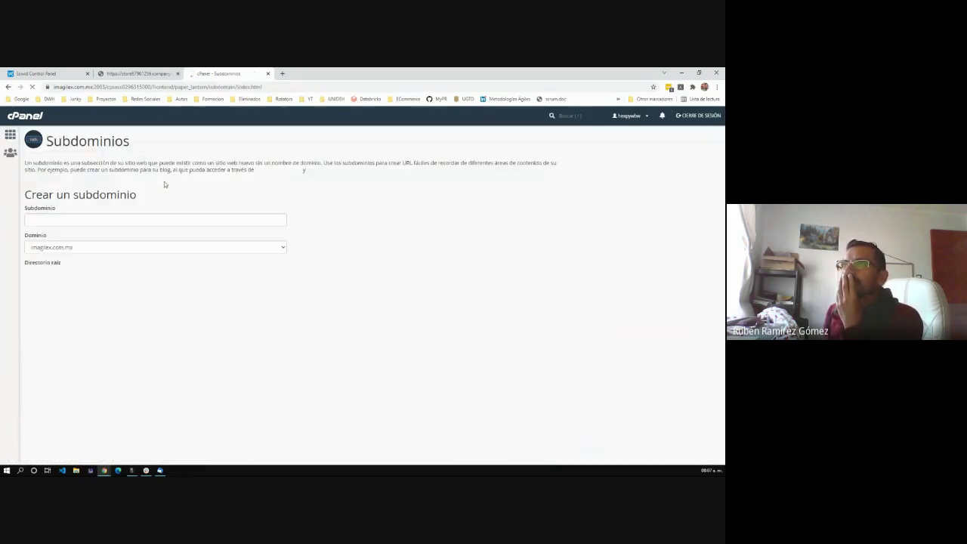
scroll(280, 288, down, 3)
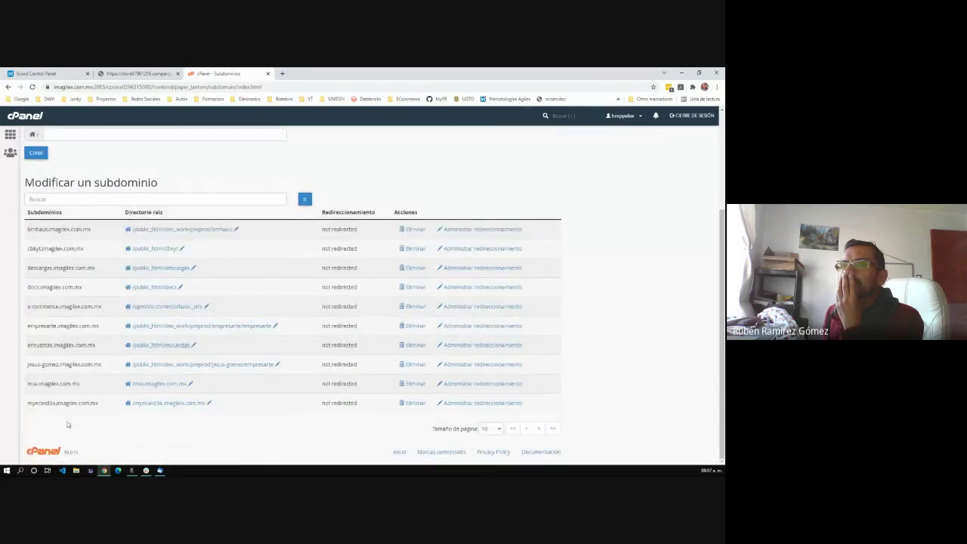
- On the list's second page, select and copy the myecwid3c.imagilex.com.mx subdomain name
click(538, 428)
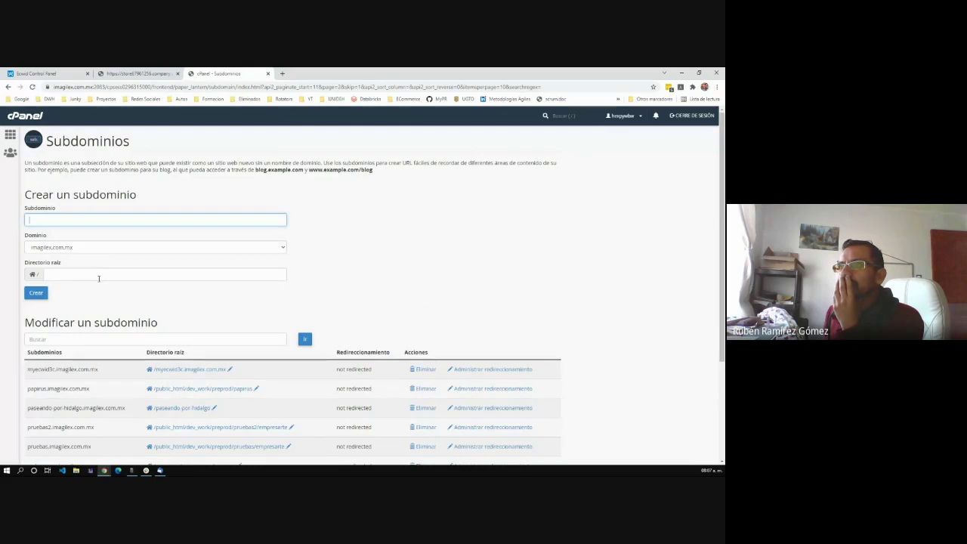
scroll(105, 324, down, 2)
drag(114, 236, 21, 235)
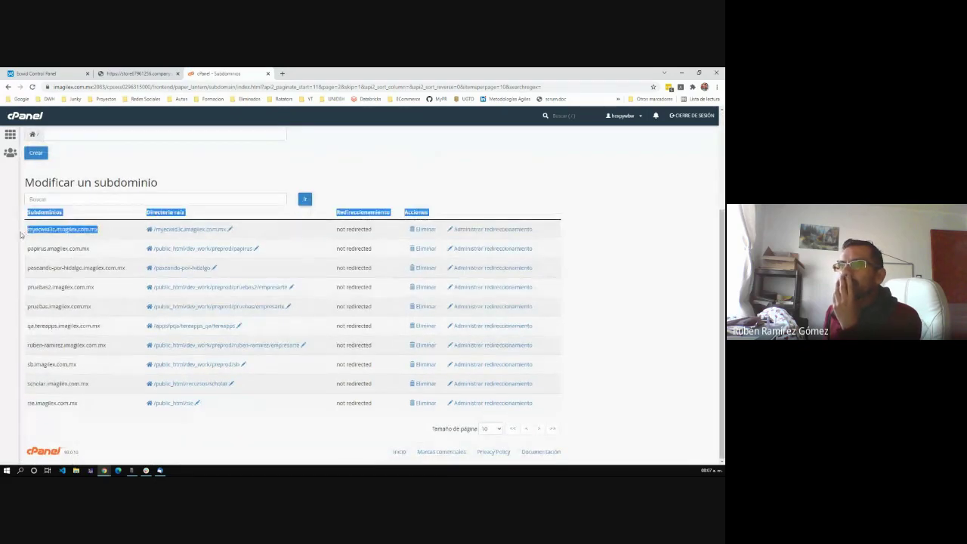
drag(106, 230, 28, 229)
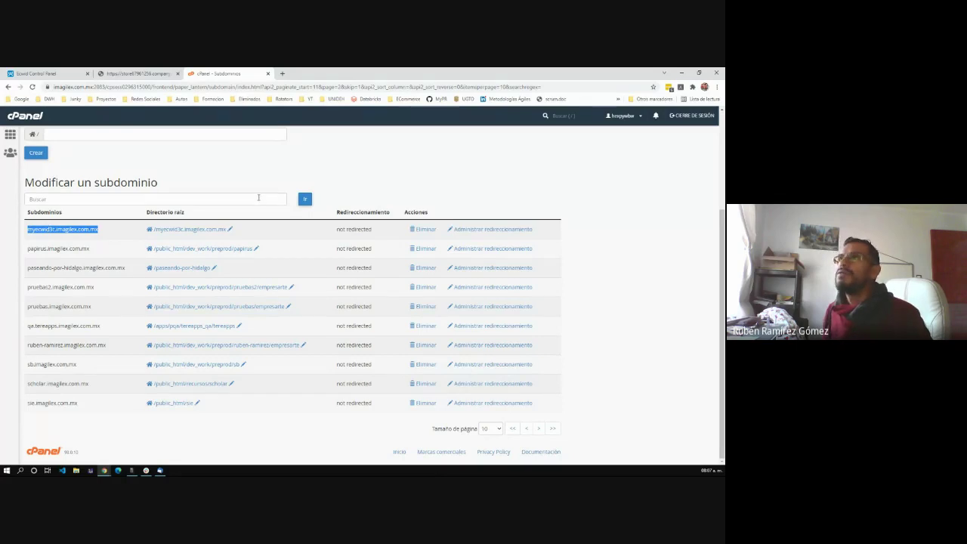
click(282, 73)
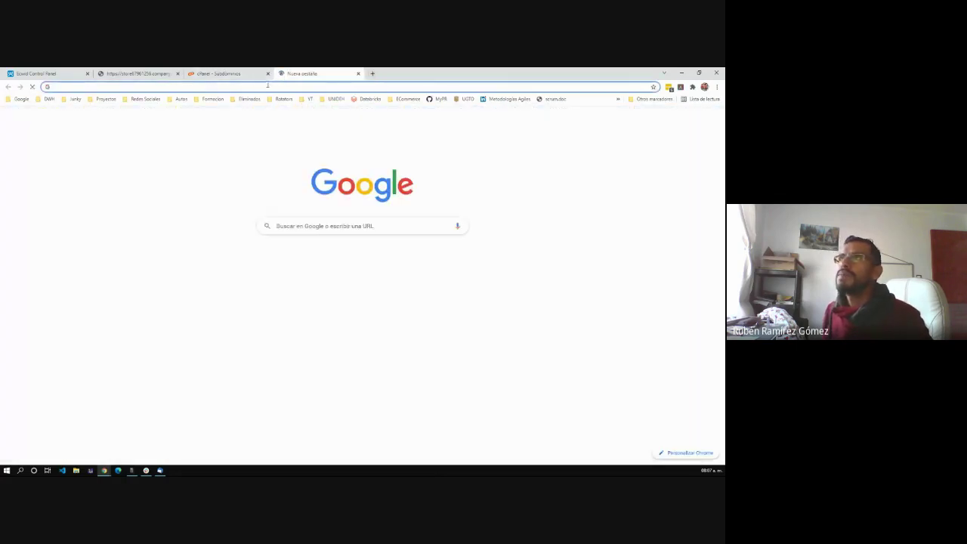
- Load myecwid3c.imagilex.com.mx in the new tab, showing the 'My Blog' Hello world! page
click(265, 86)
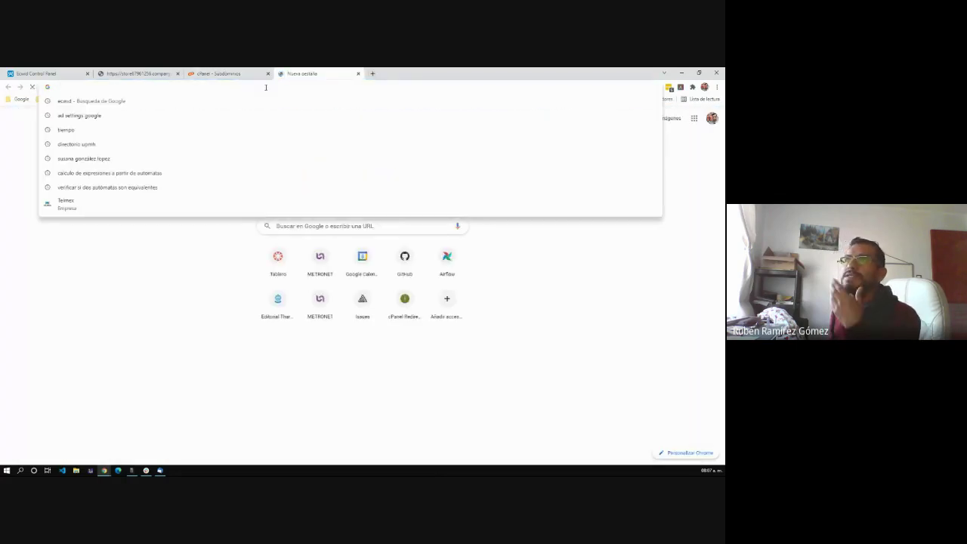
text(myecwid3c.imagilex.com.mx)
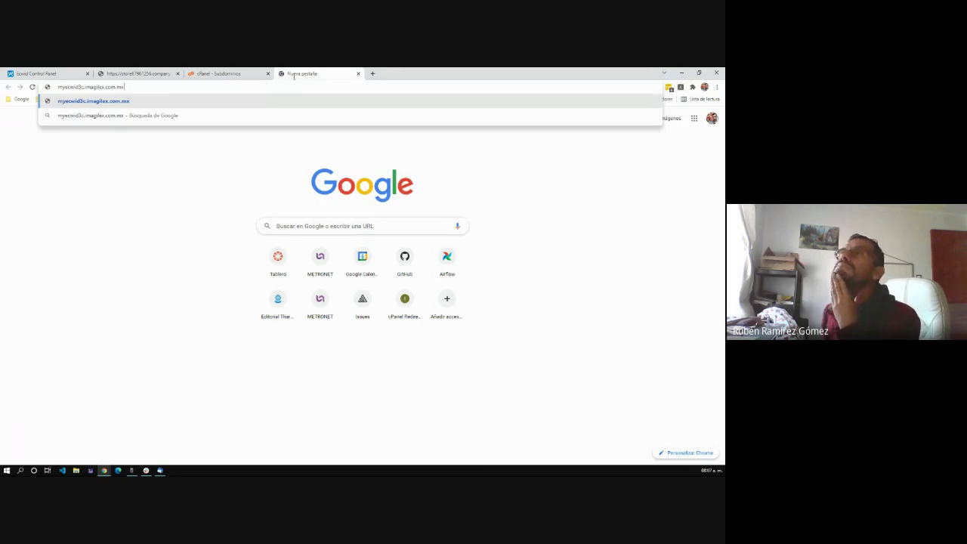
key(Return)
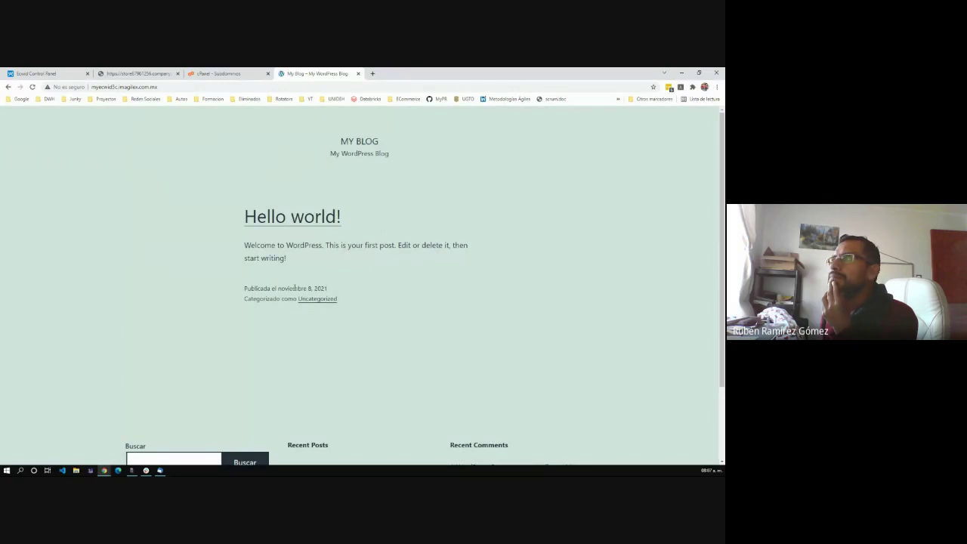
mouse_move(723, 178)
mouse_down()
mouse_move(723, 251)
mouse_move(724, 178)
mouse_up()
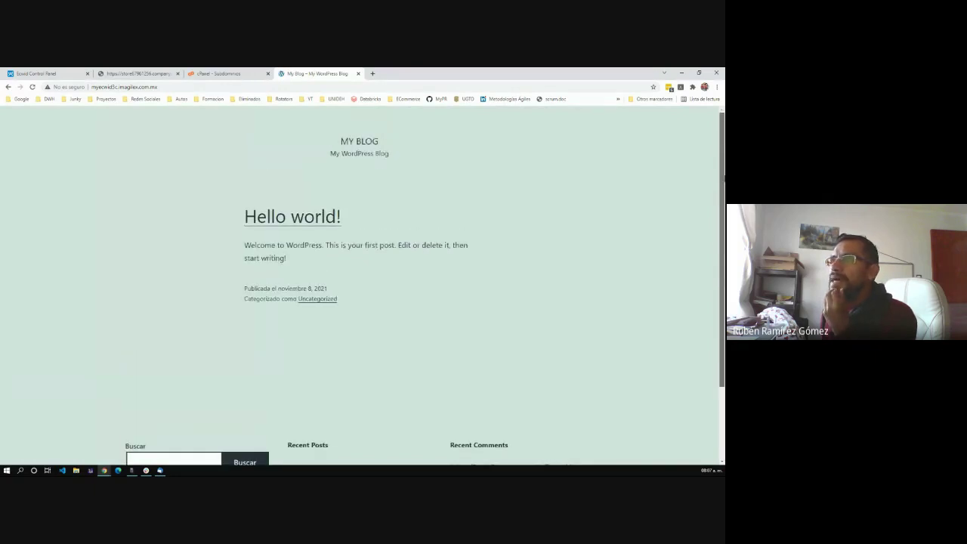
- Open the myecwid3c site's wp-admin login page in another new tab
click(373, 74)
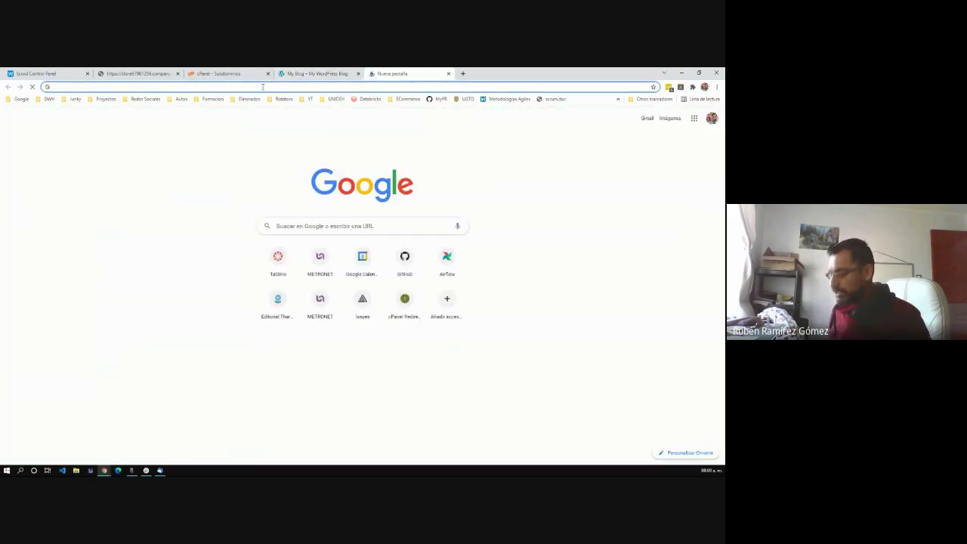
text(myecwid3c.imagilex.com.mx/)
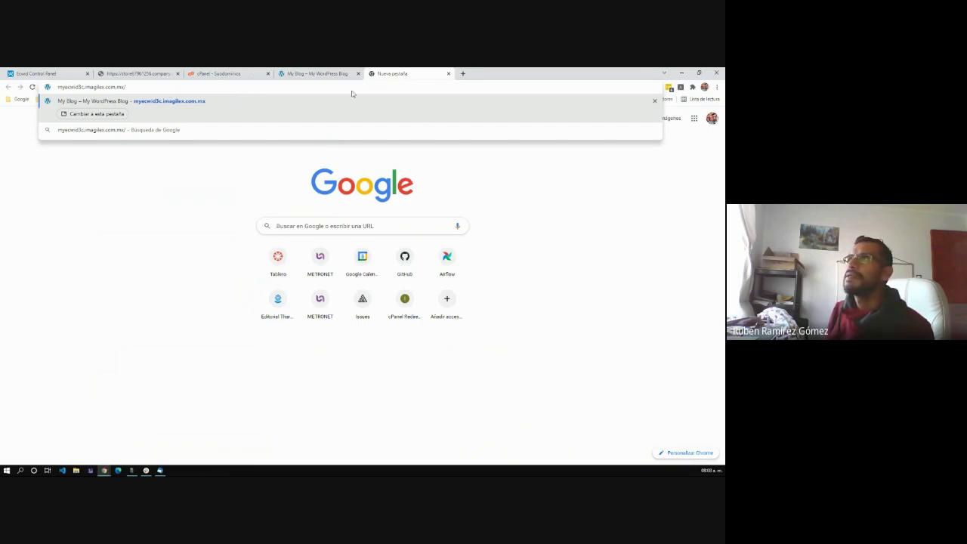
click(218, 74)
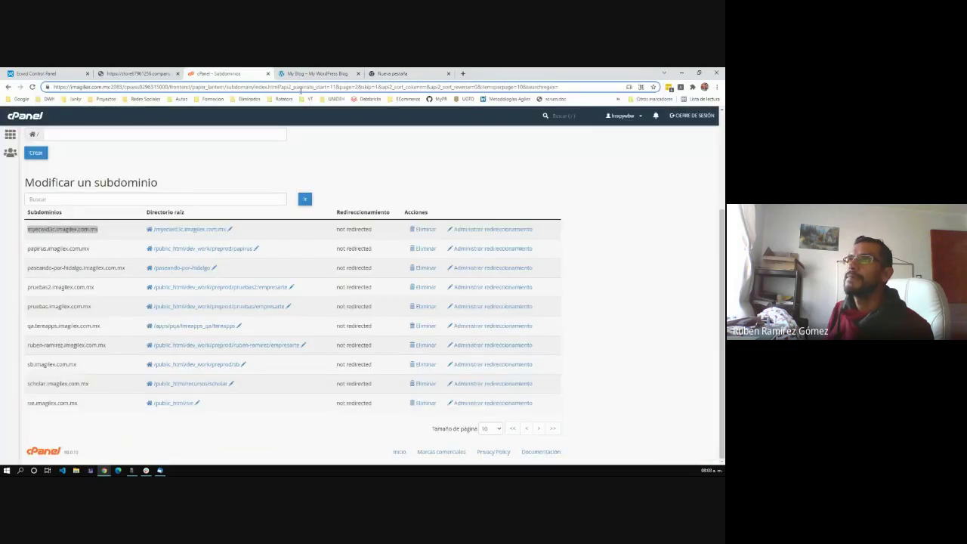
click(397, 74)
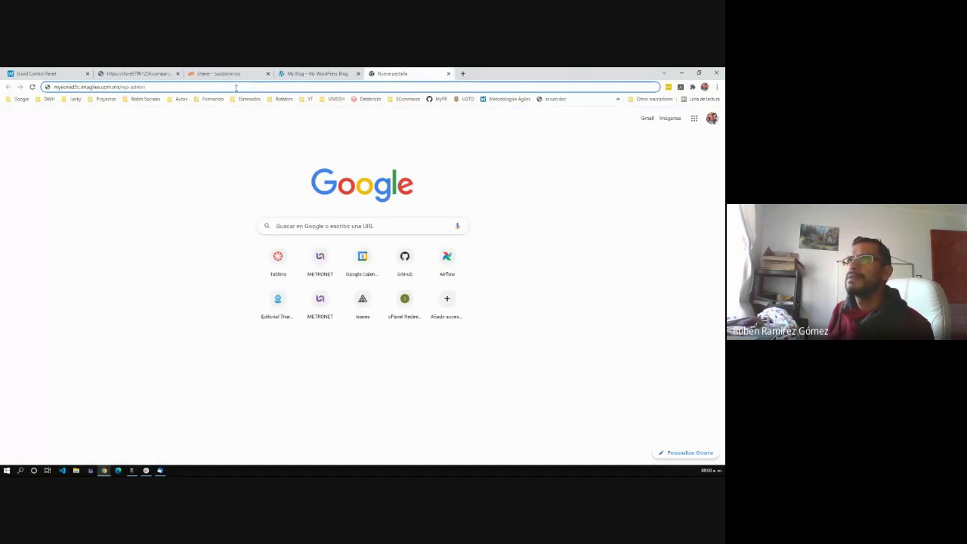
key(Return)
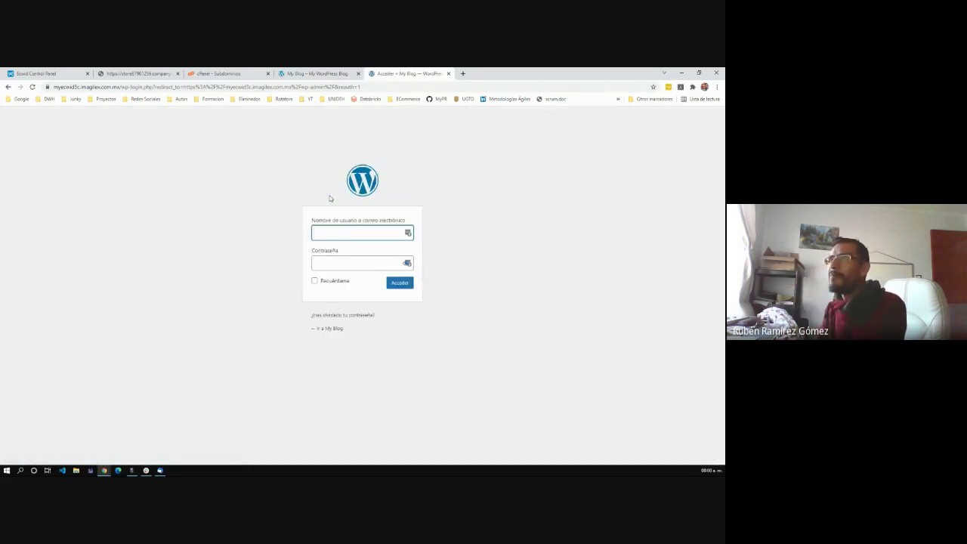
- Enter the admin username and password and tick Recuérdame
click(364, 235)
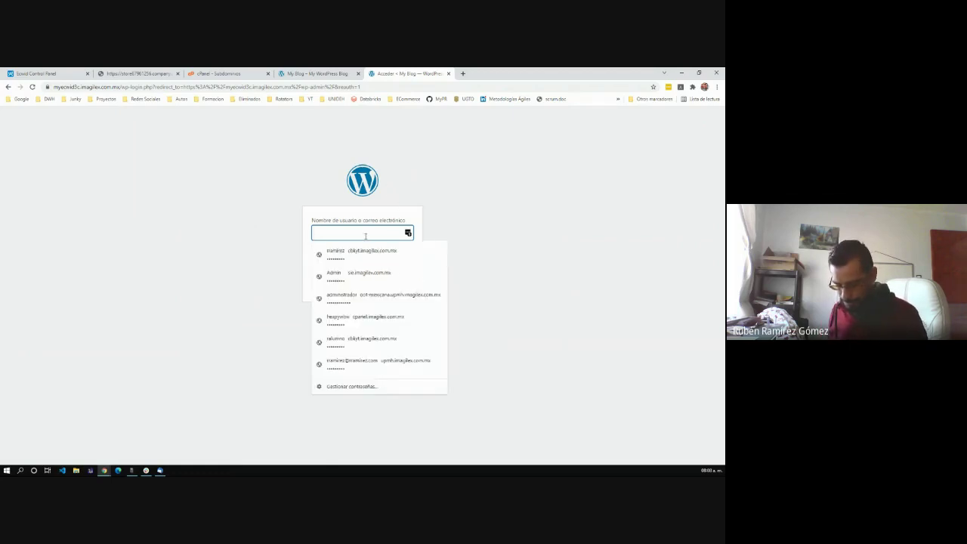
text(rramirez)
key(Tab)
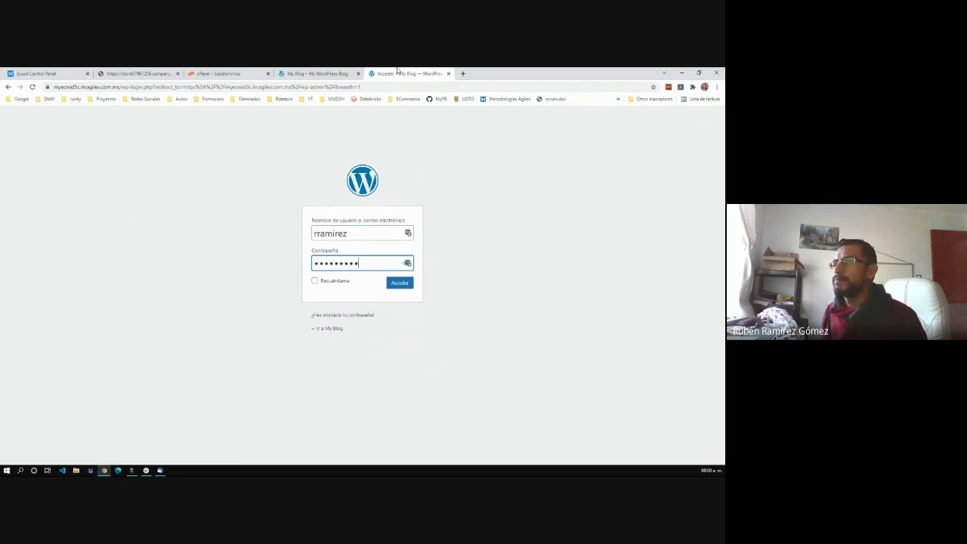
click(334, 285)
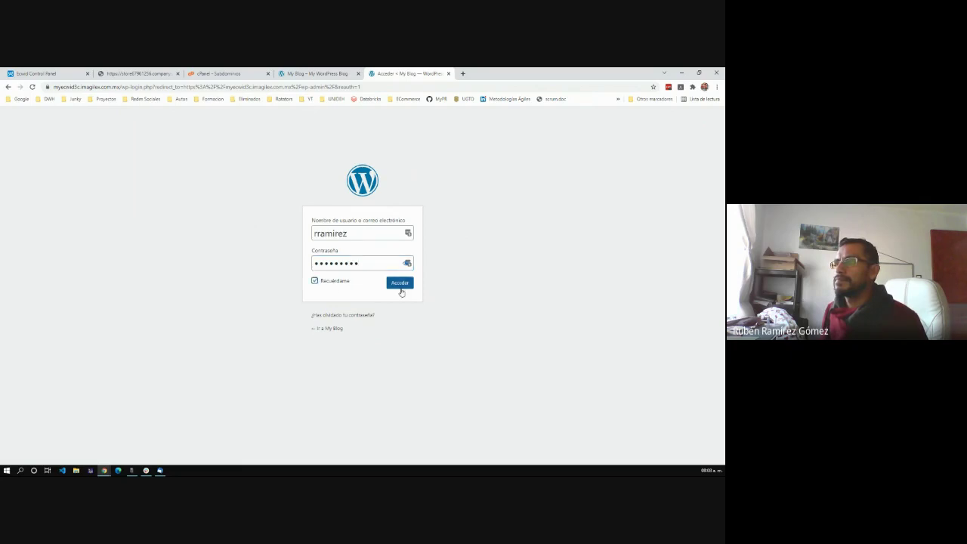
- Sign in, dismiss the password prompt, and go to Plugins > Añadir nuevo
click(400, 284)
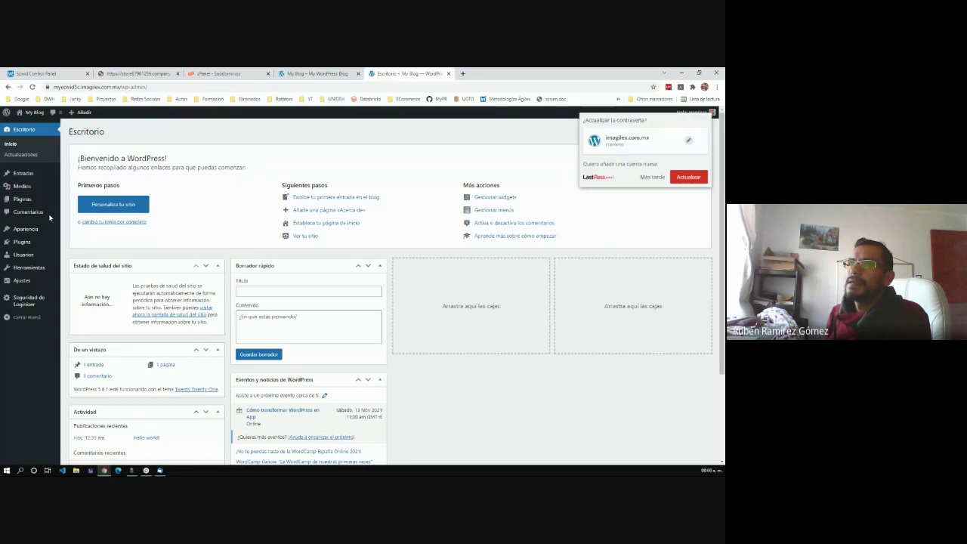
click(654, 178)
mouse_move(22, 233)
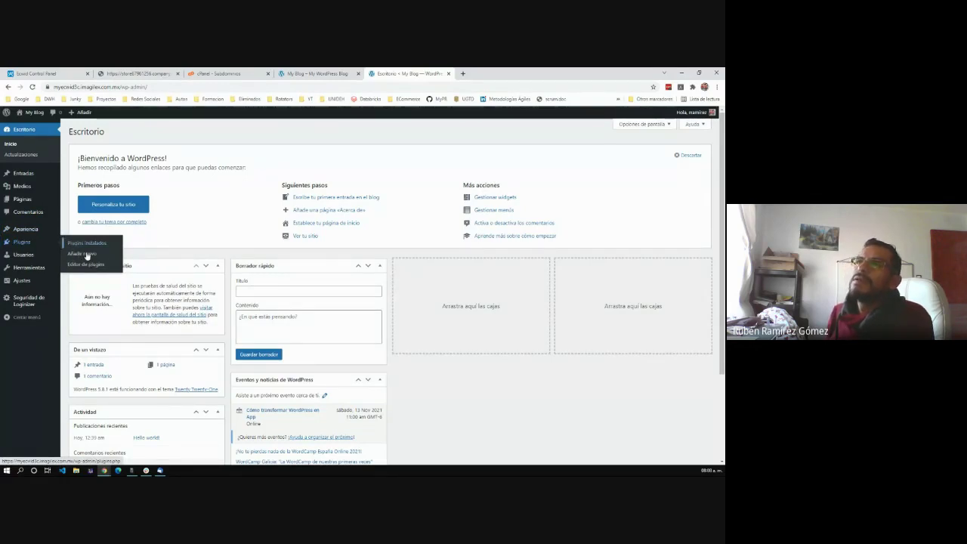
click(82, 254)
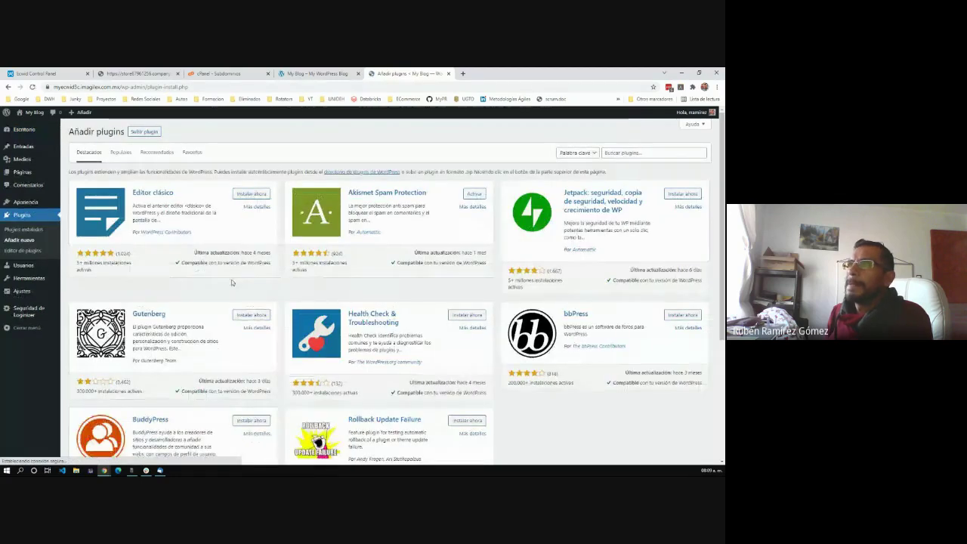
- Search plugins for 'ecwid' and install Ecwid Ecommerce Shopping Cart
click(622, 152)
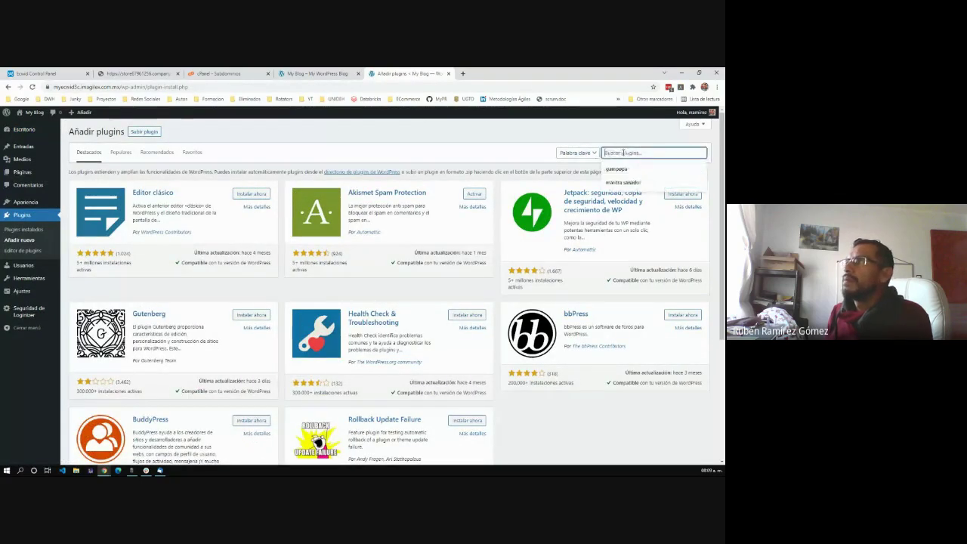
text(ec)
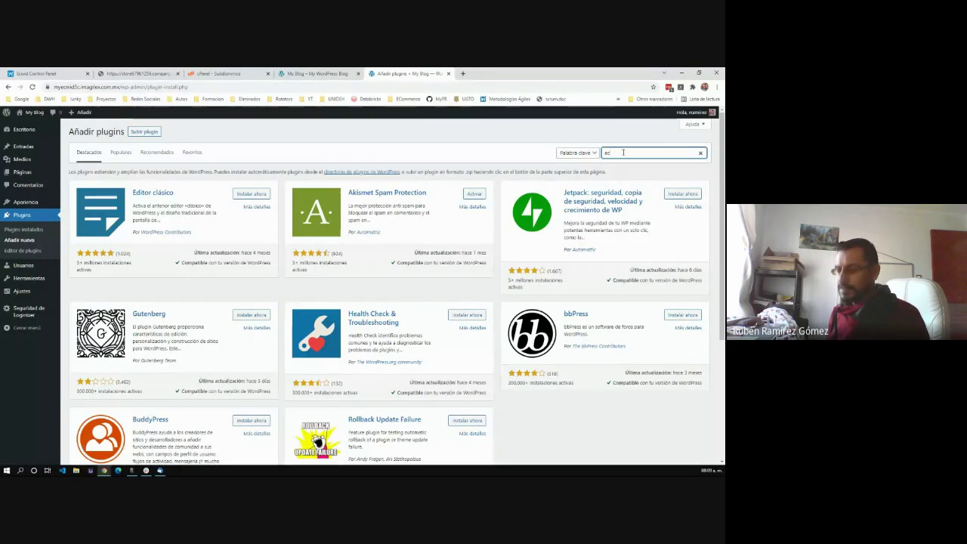
text(wid)
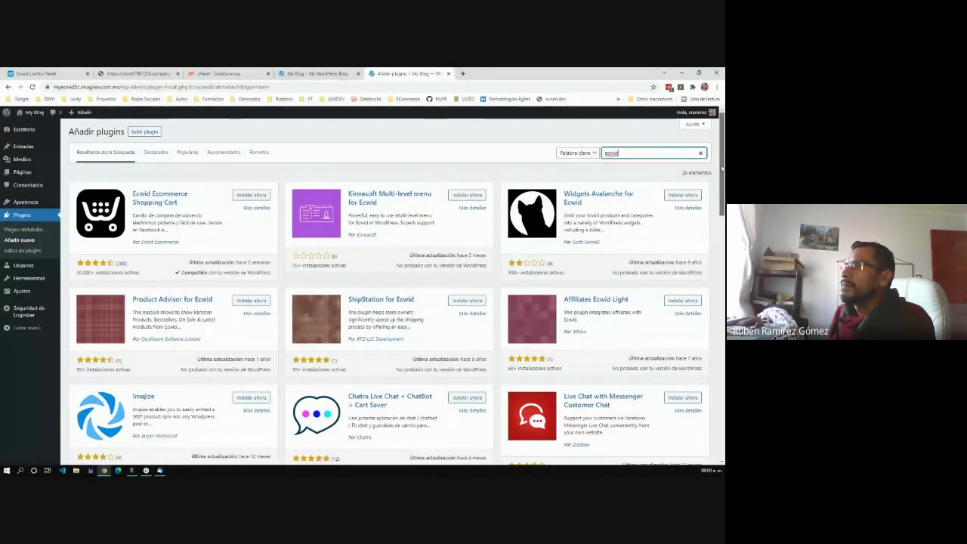
drag(721, 168, 722, 177)
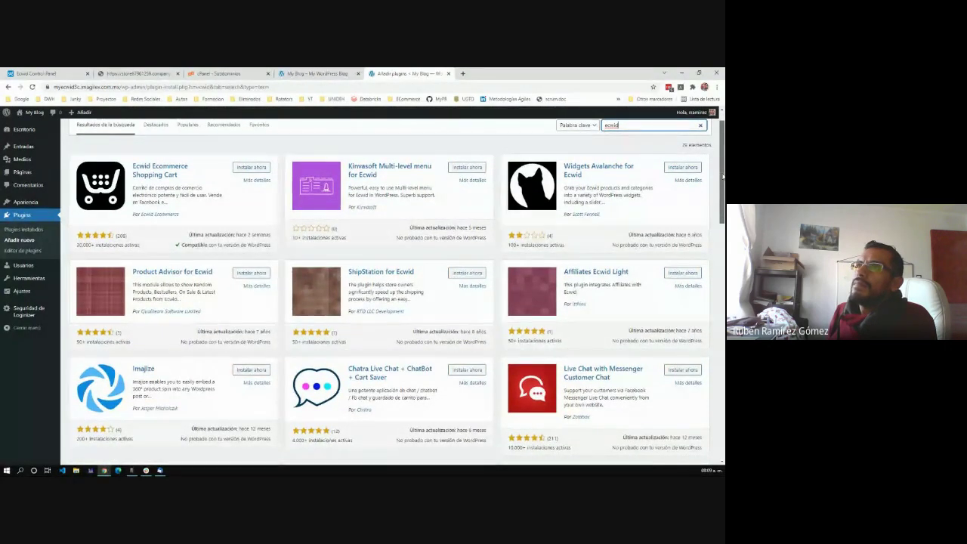
drag(723, 177, 723, 182)
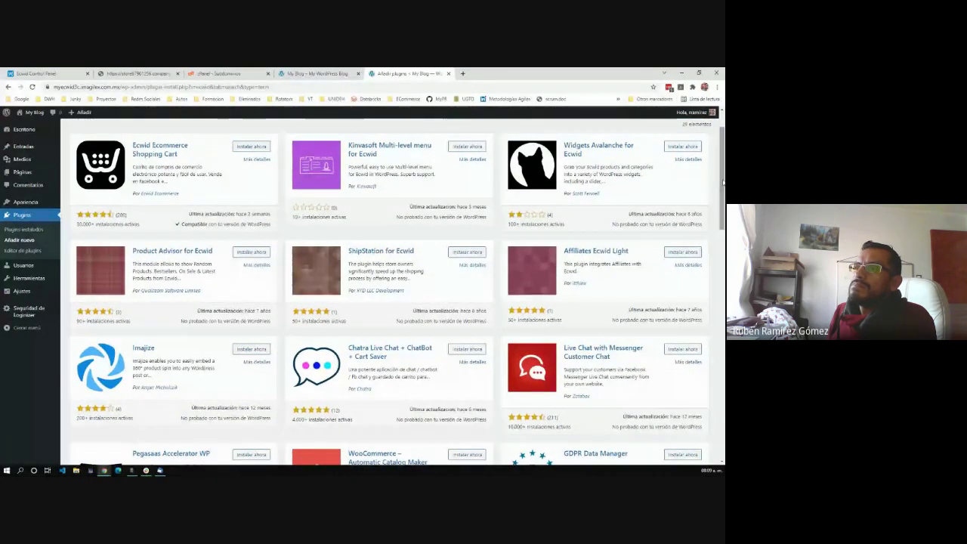
click(250, 147)
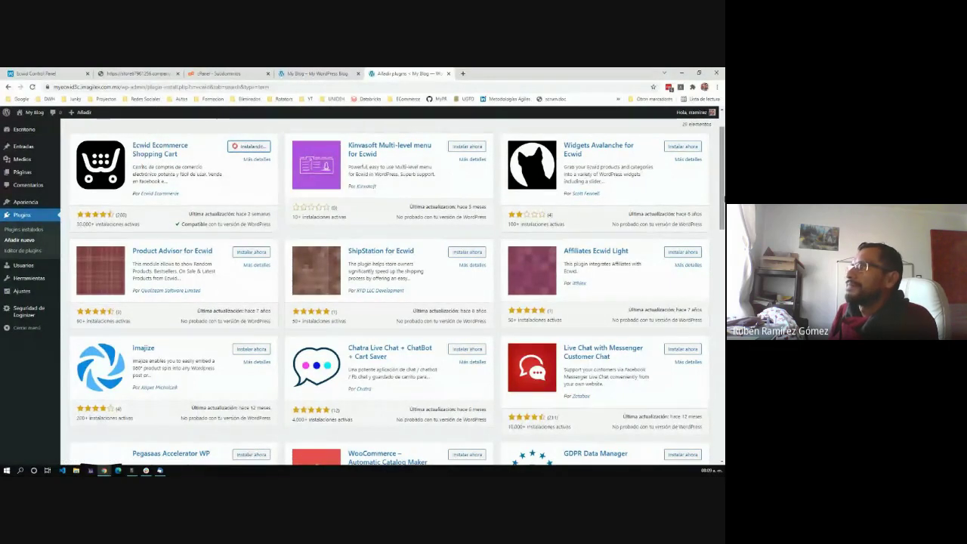
- Activate the newly installed Ecwid plugin
scroll(724, 213, down, 1)
mouse_move(723, 213)
mouse_down()
mouse_move(723, 287)
mouse_move(723, 227)
mouse_up()
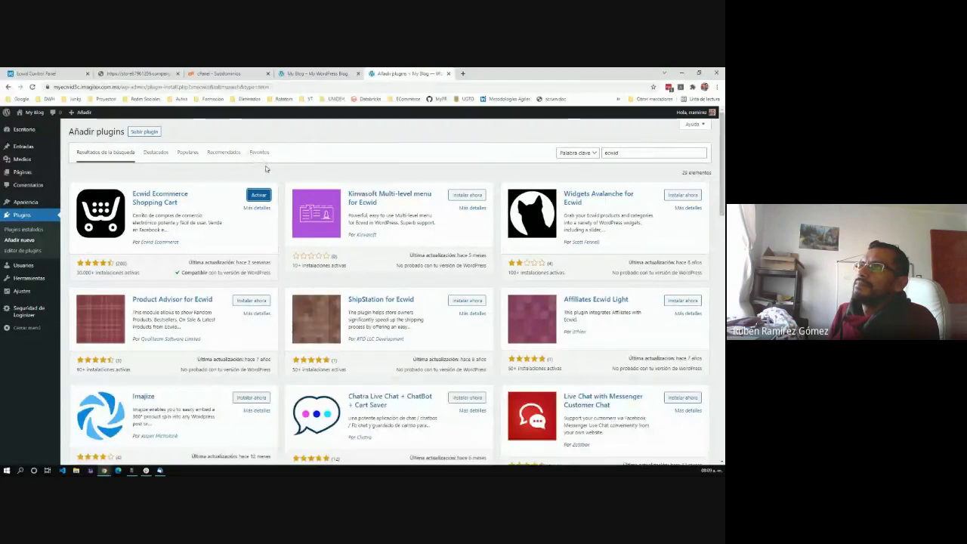
click(264, 197)
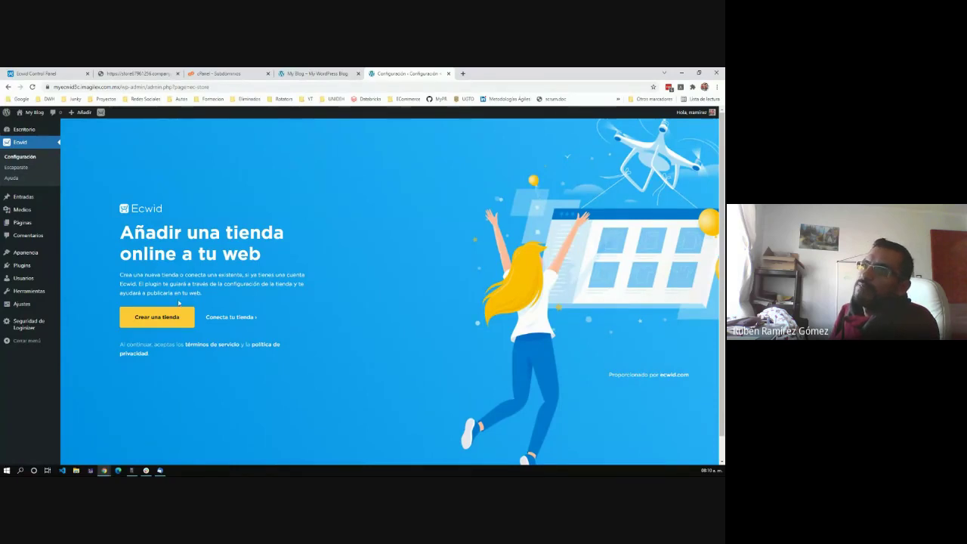
- Choose 'Conecta tu tienda' and accept the Ecwid authorization request for the WordPress plugin
click(225, 319)
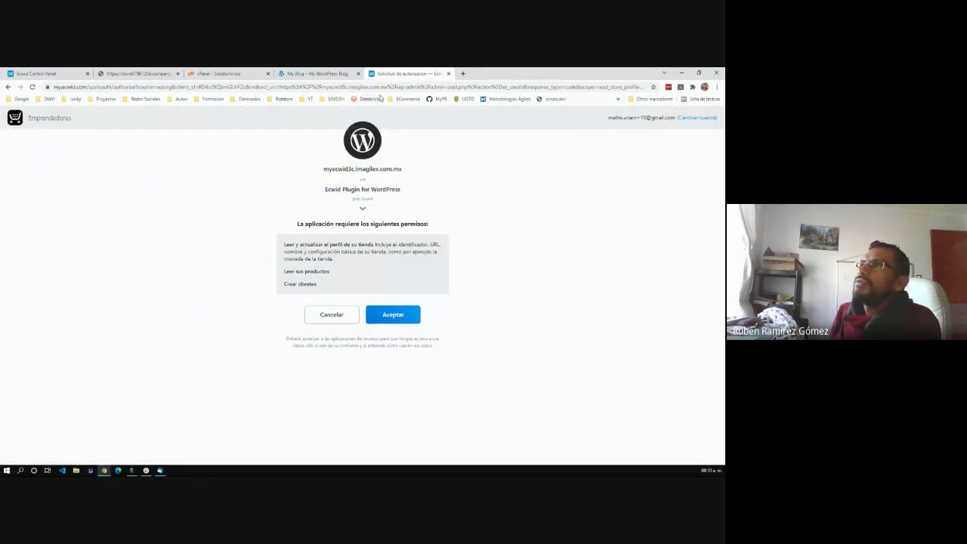
click(31, 74)
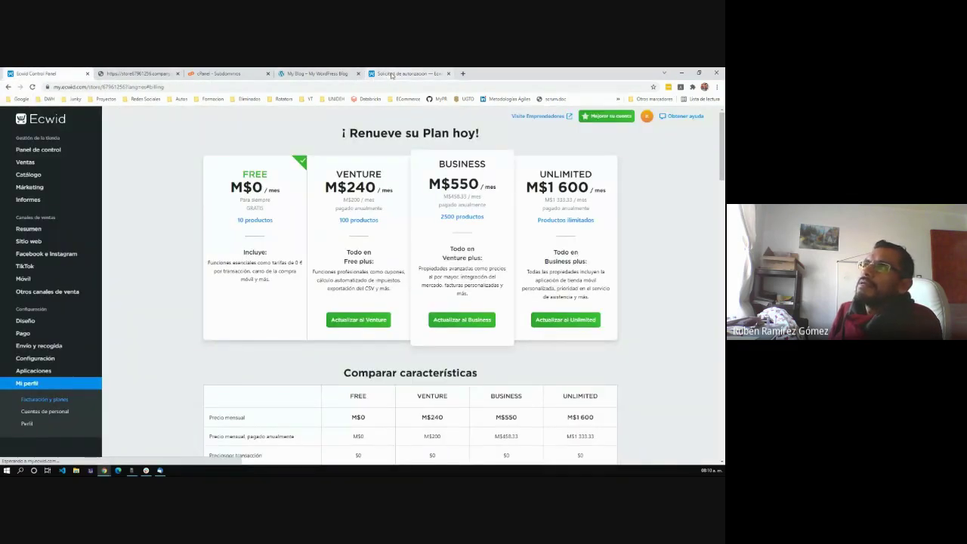
click(391, 74)
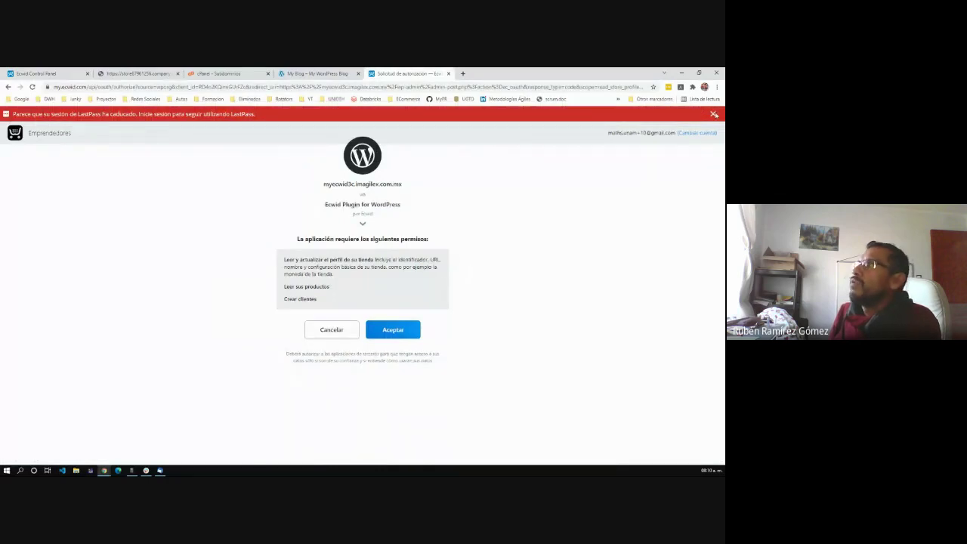
click(714, 115)
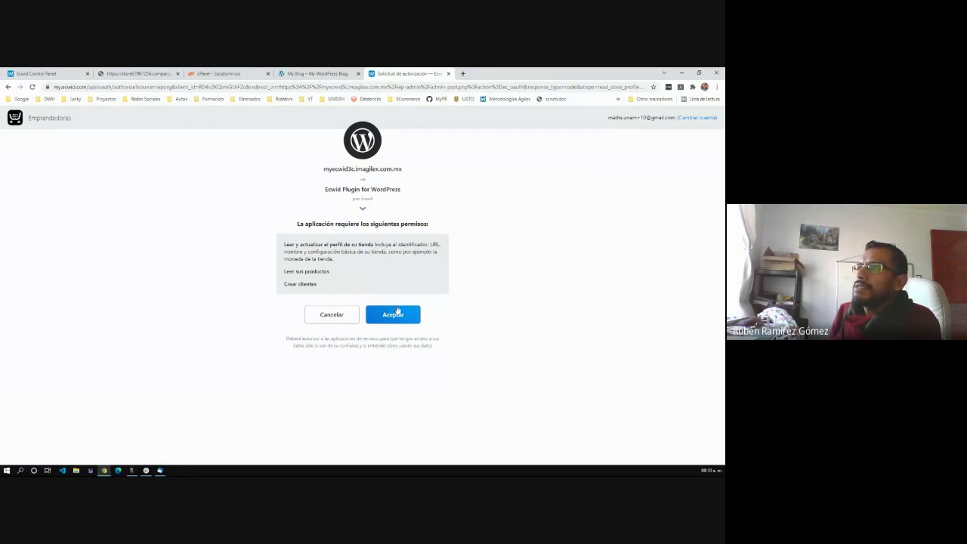
click(397, 313)
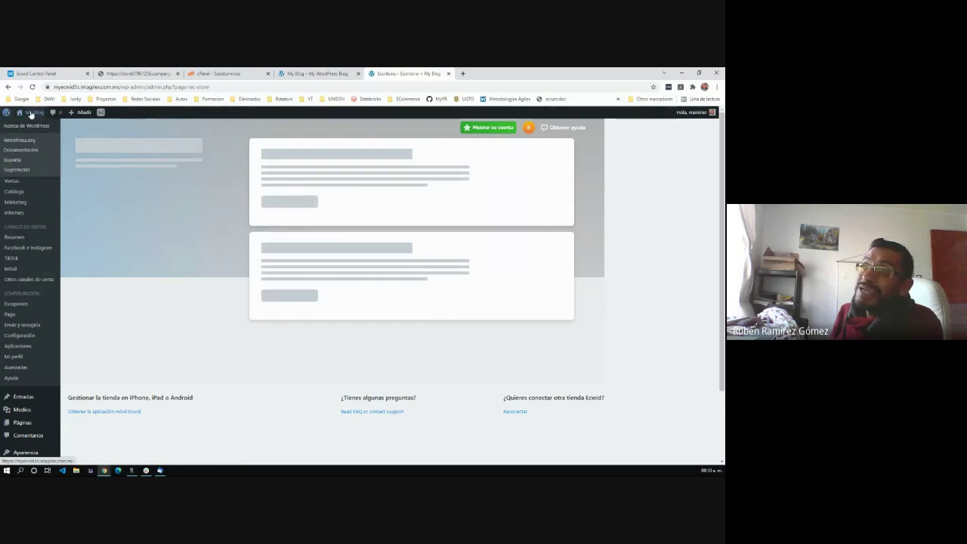
- Check the Ecwid plans page, revisit the WordPress store dashboard, then view the My Blog front page
mouse_move(35, 362)
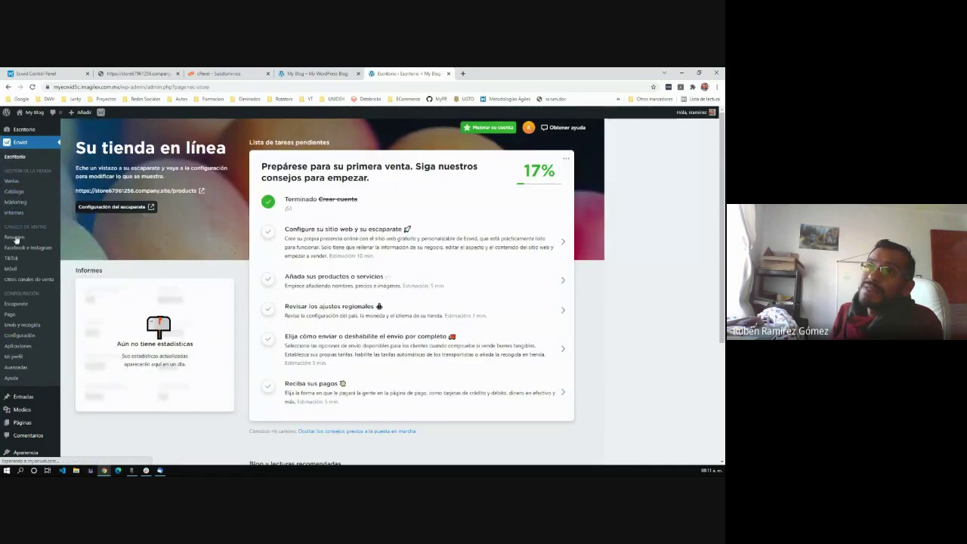
mouse_move(30, 341)
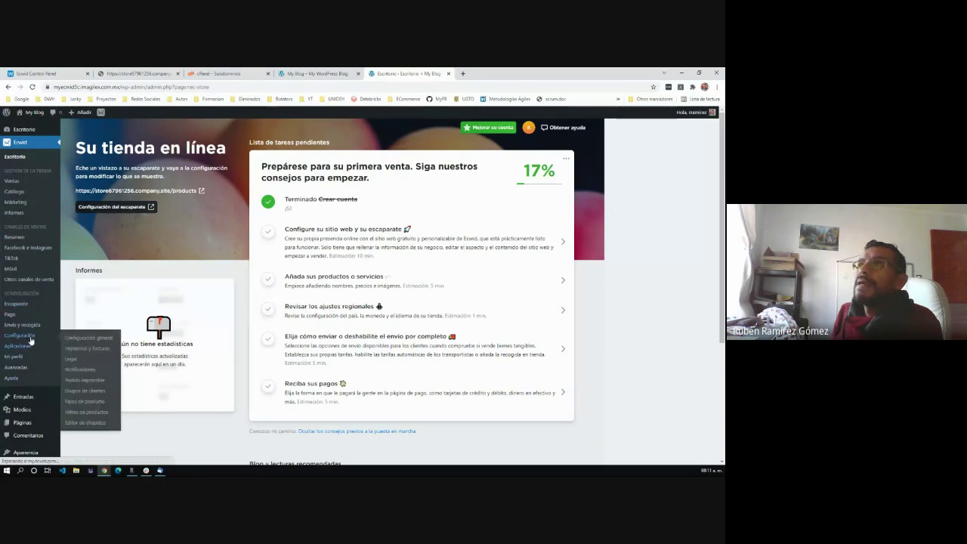
click(47, 74)
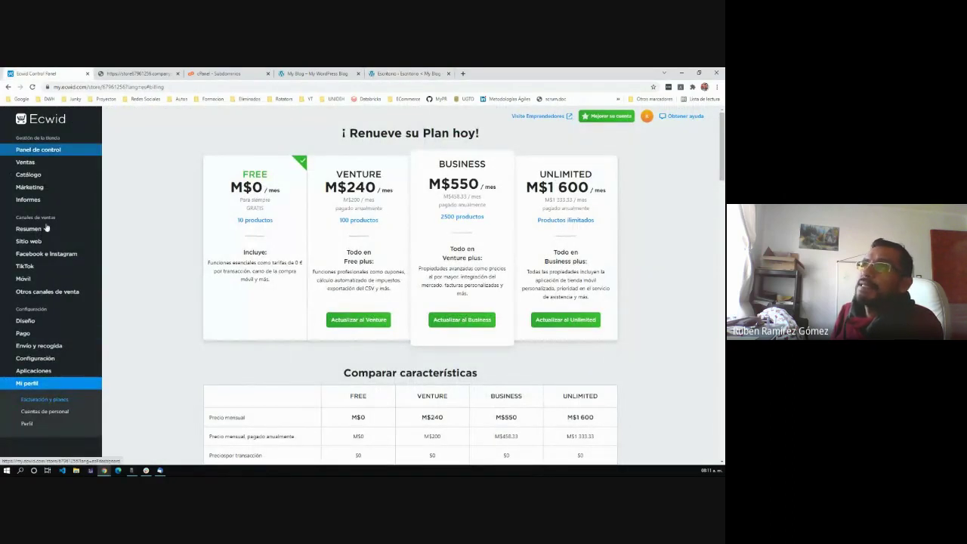
click(408, 73)
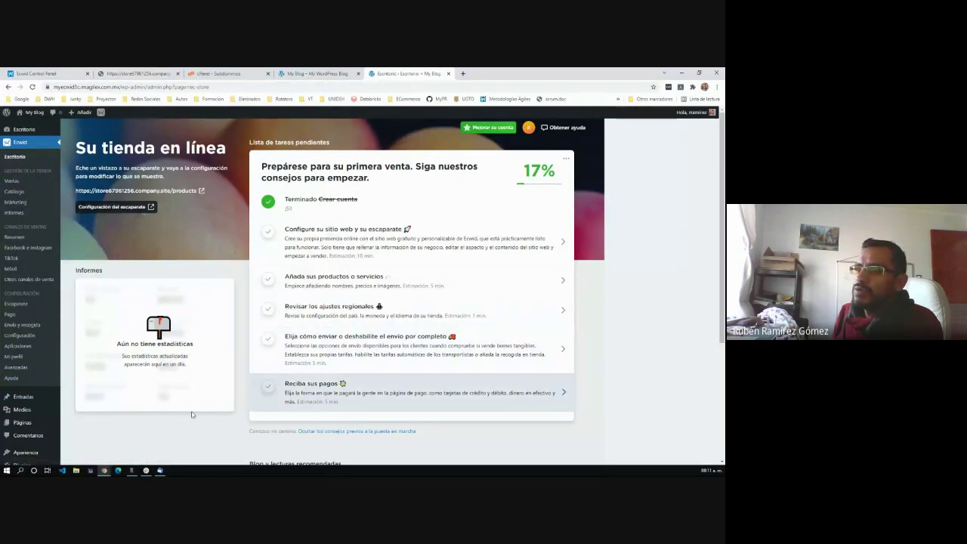
scroll(183, 427, down, 2)
scroll(183, 426, up, 2)
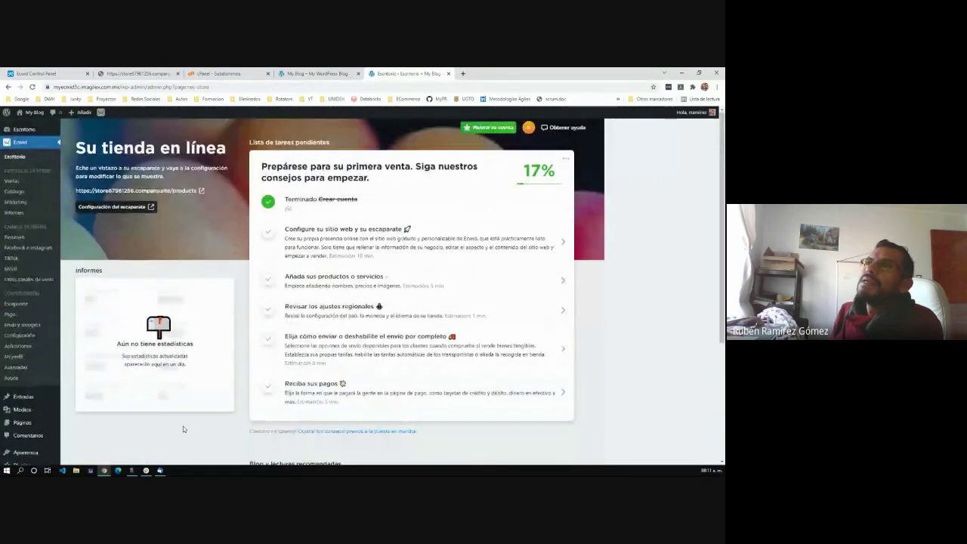
scroll(182, 426, down, 3)
click(316, 74)
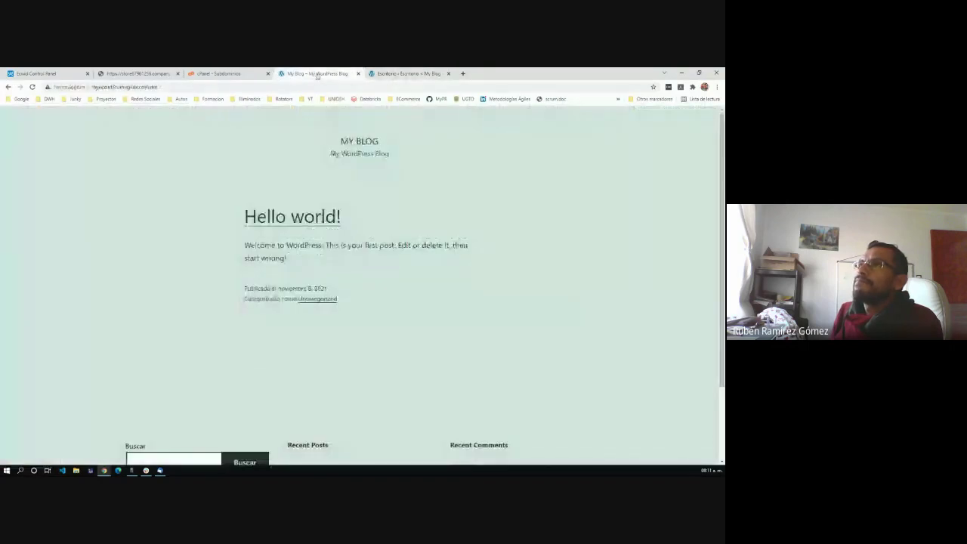
- Reload the My Blog front page, then return to the admin's Ecwid dashboard in the Escritorio tab
click(32, 87)
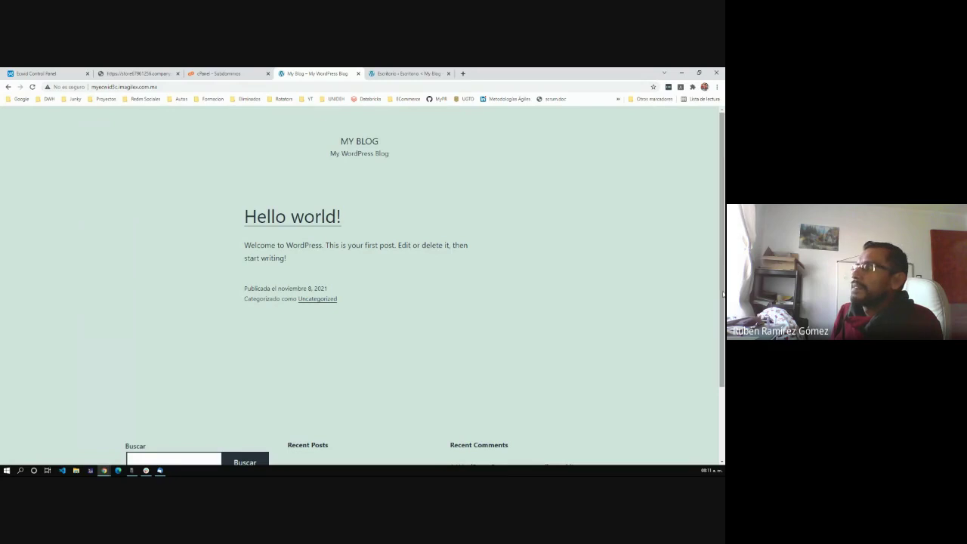
scroll(723, 249, down, 2)
scroll(723, 249, up, 2)
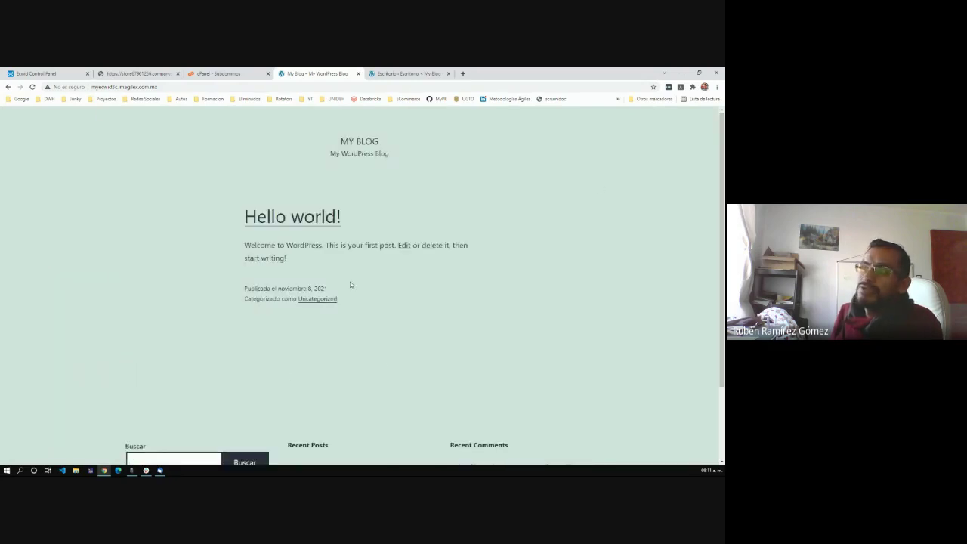
click(409, 73)
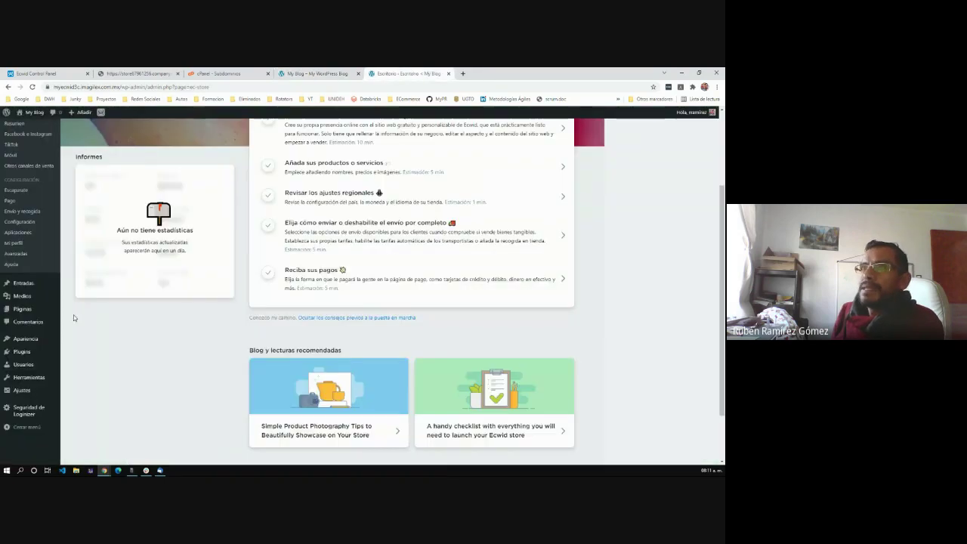
- Under Apariencia > Temas, activate the Twenty Twenty theme
mouse_move(27, 286)
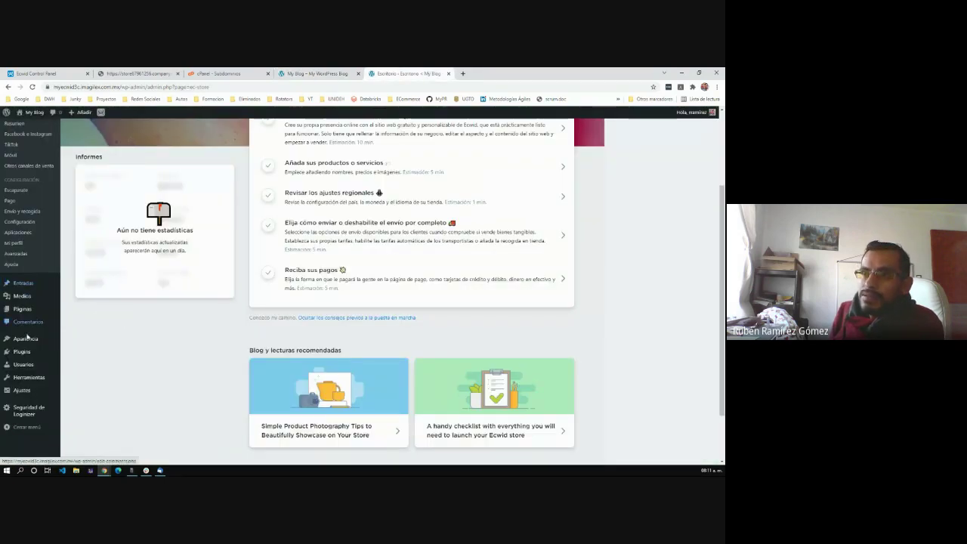
mouse_move(26, 342)
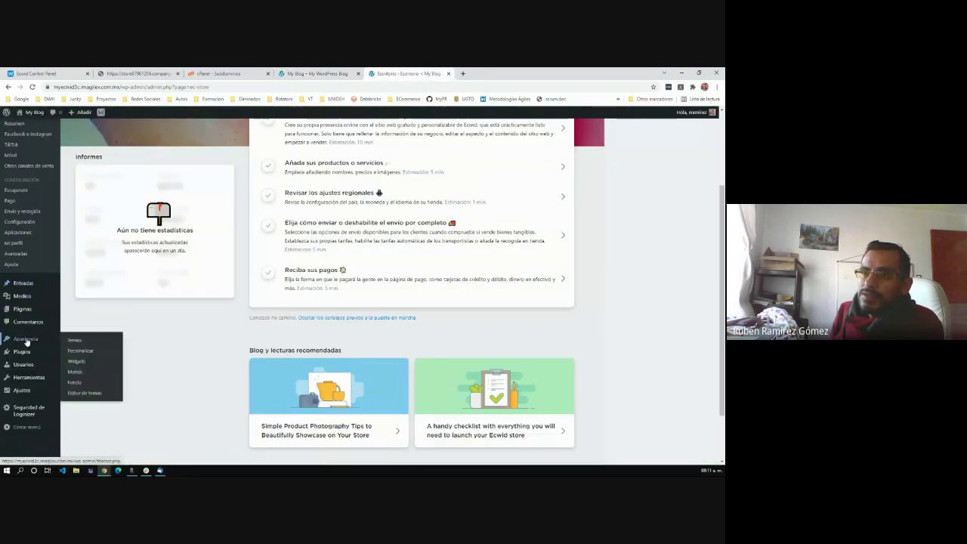
click(77, 341)
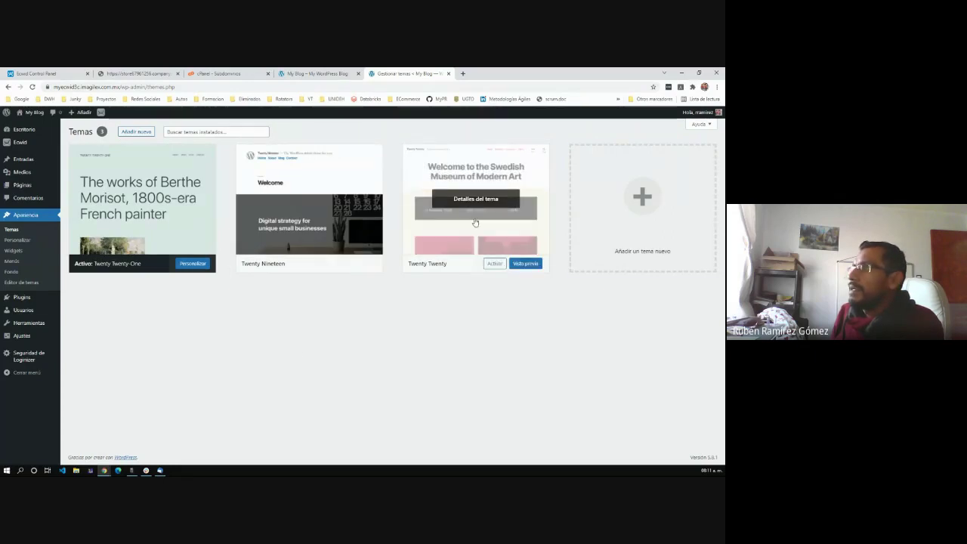
click(495, 265)
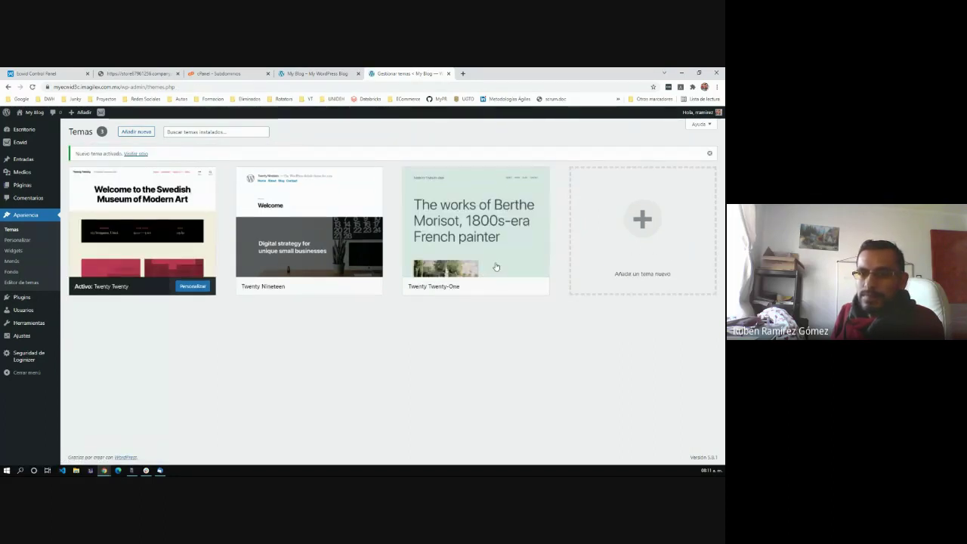
- Try Twenty Twenty-One, revert to Twenty Twenty, and start customizing it
mouse_move(492, 283)
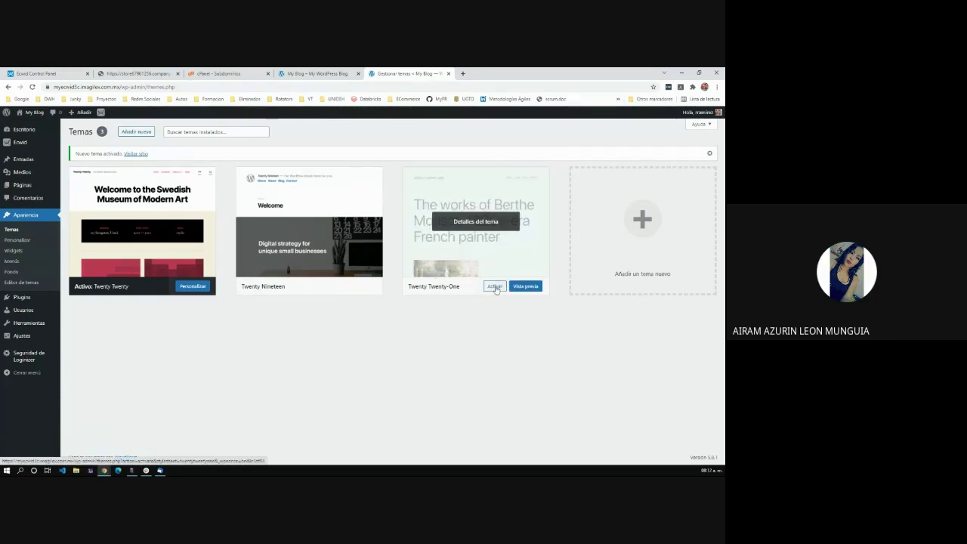
click(495, 287)
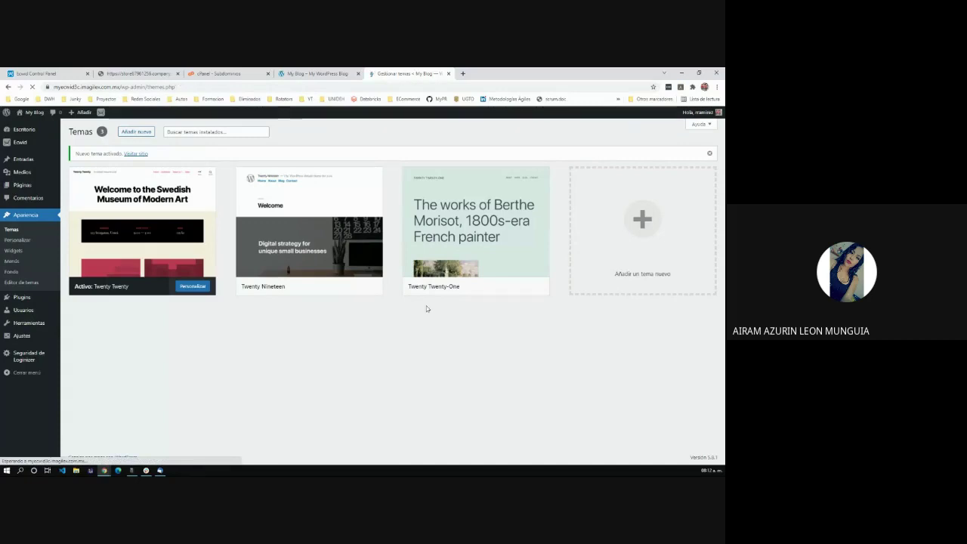
mouse_move(493, 289)
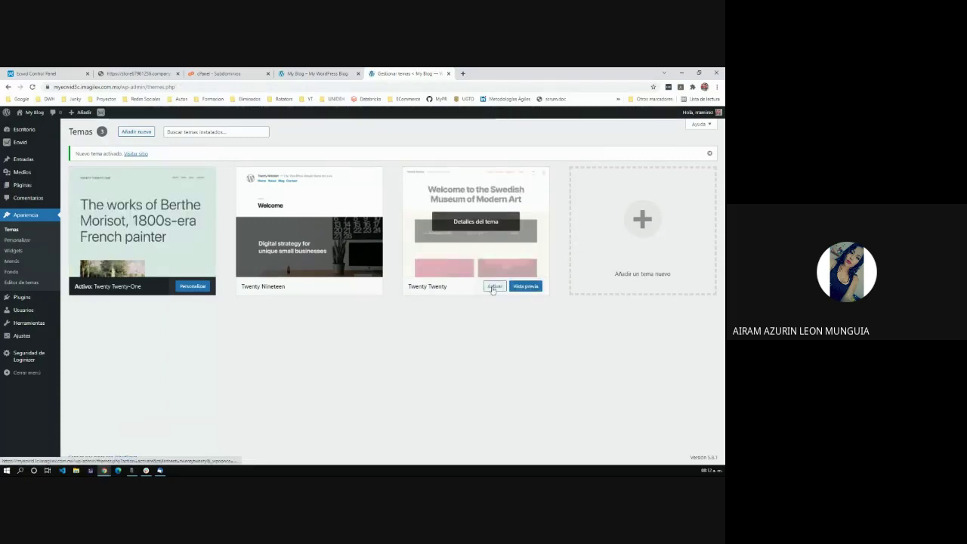
click(494, 286)
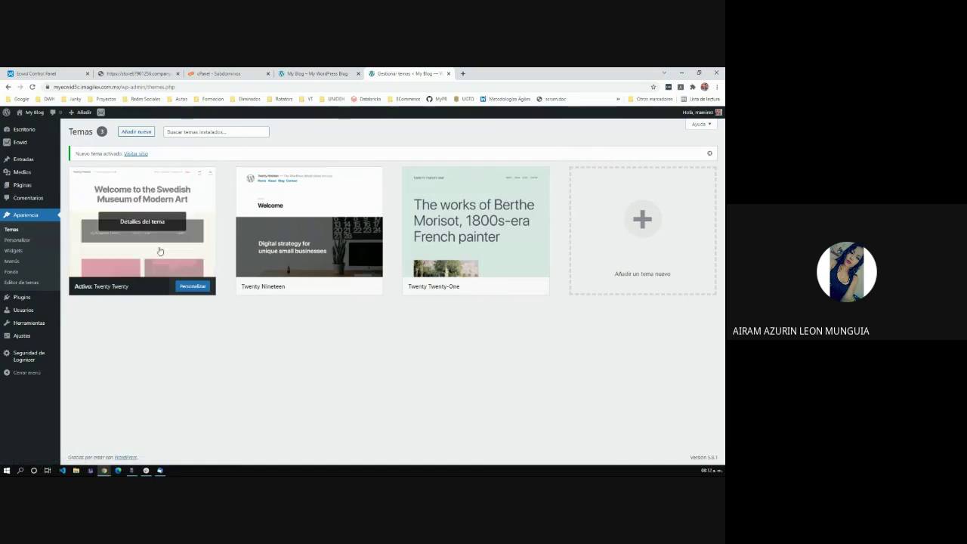
click(198, 289)
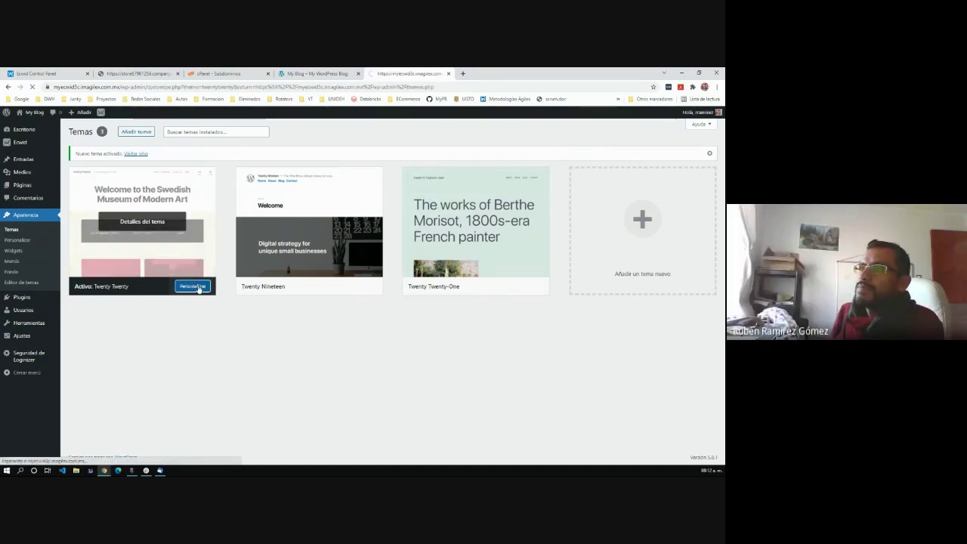